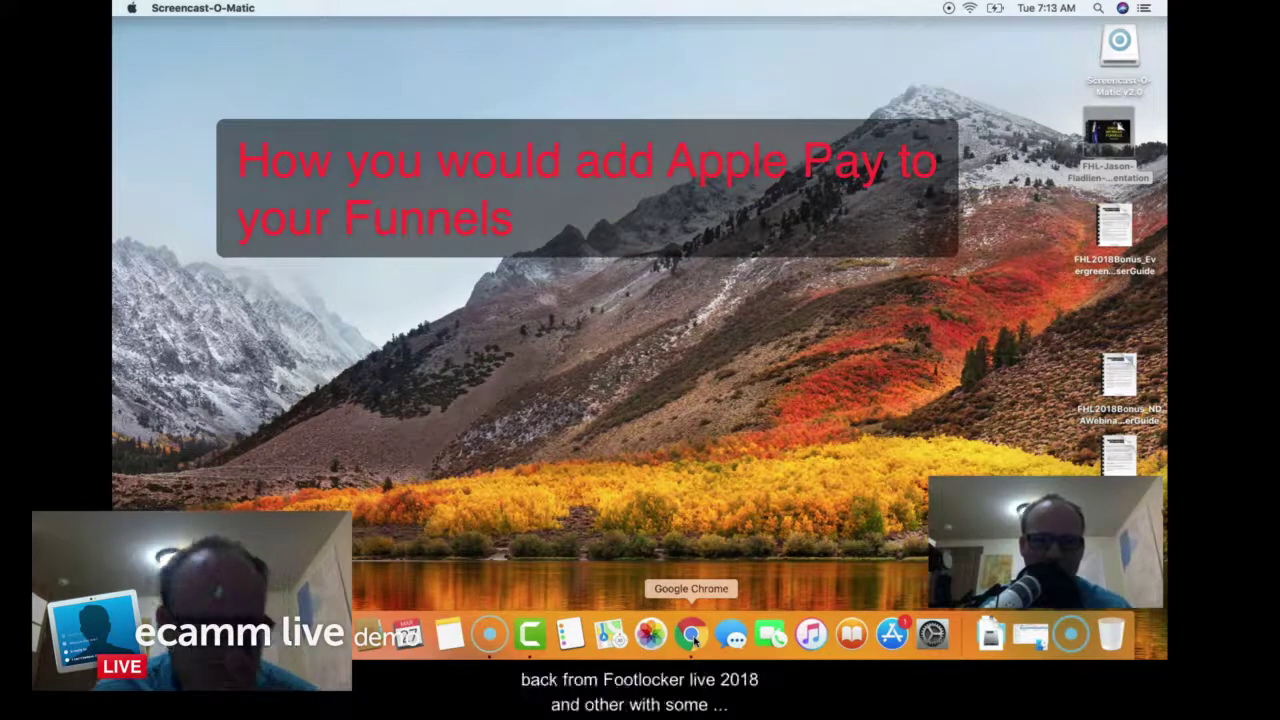
Close the Chrome window showing the account page and open a fresh Chrome window.
click(691, 636)
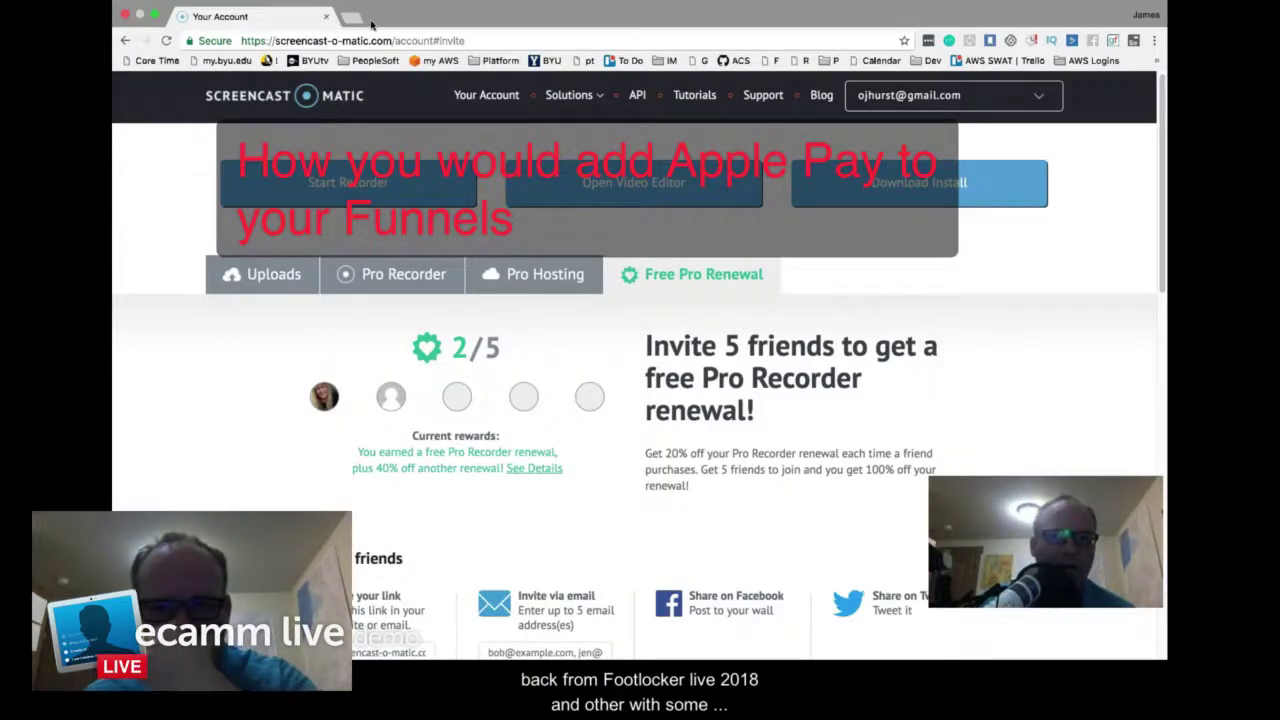
click(328, 19)
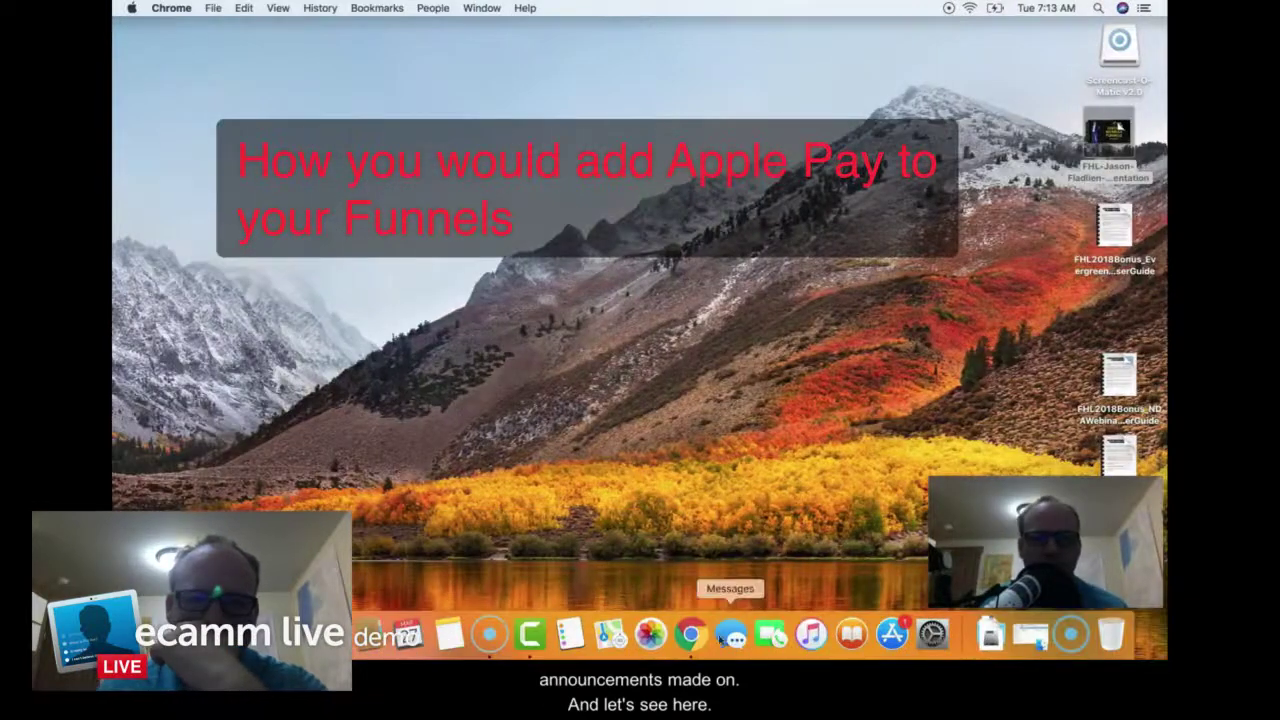
click(693, 643)
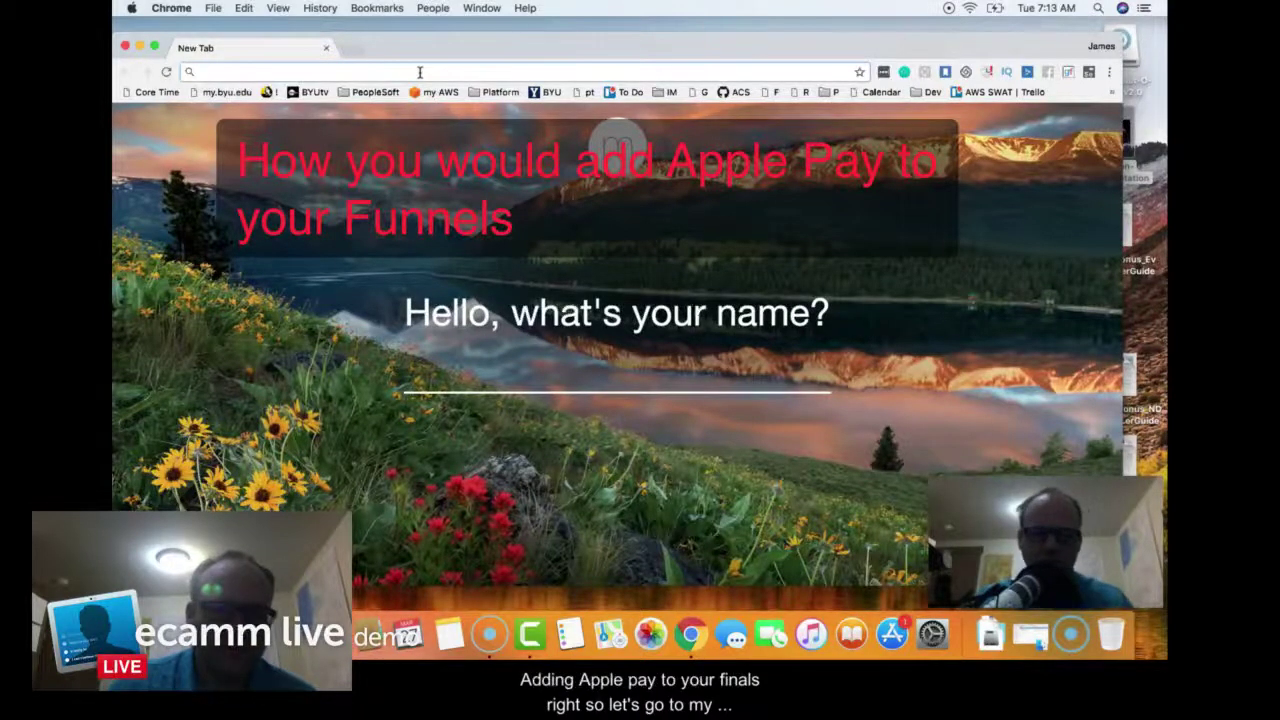
Load the Power Wheels Parties order page and scroll down to its contact form.
text(go.powerwheelsparties.com/order)
key(Down)
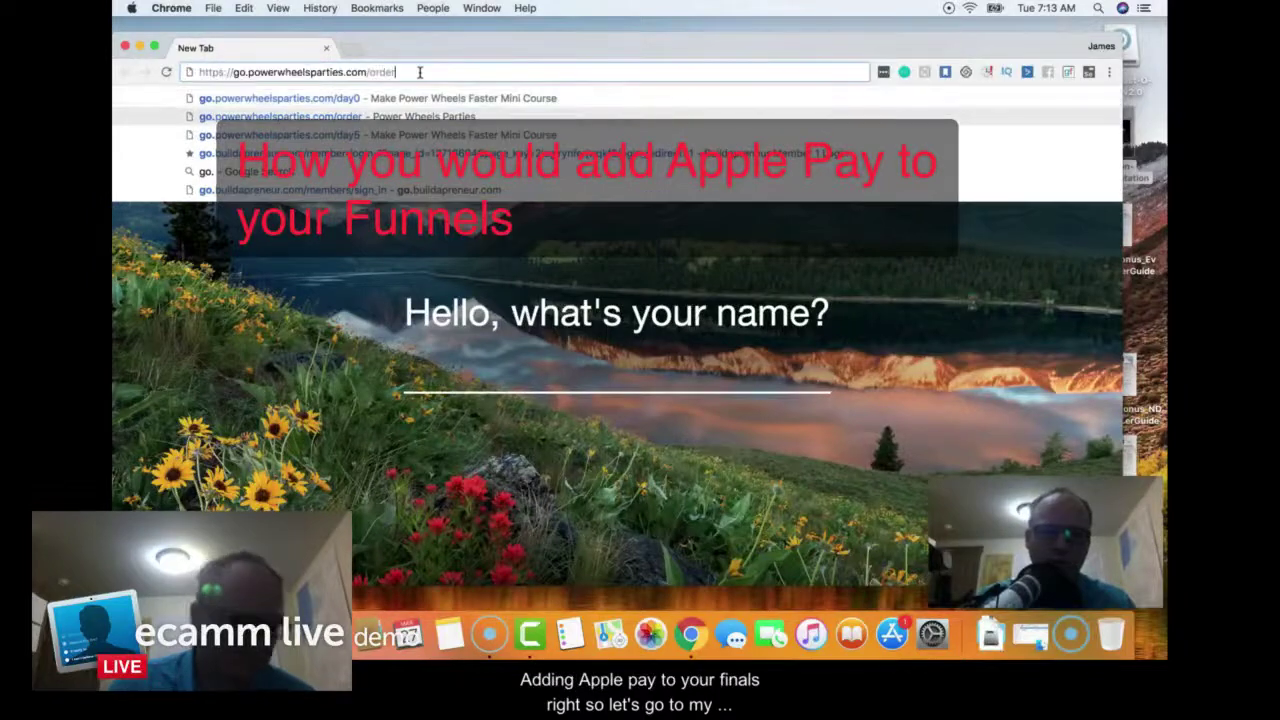
key(Return)
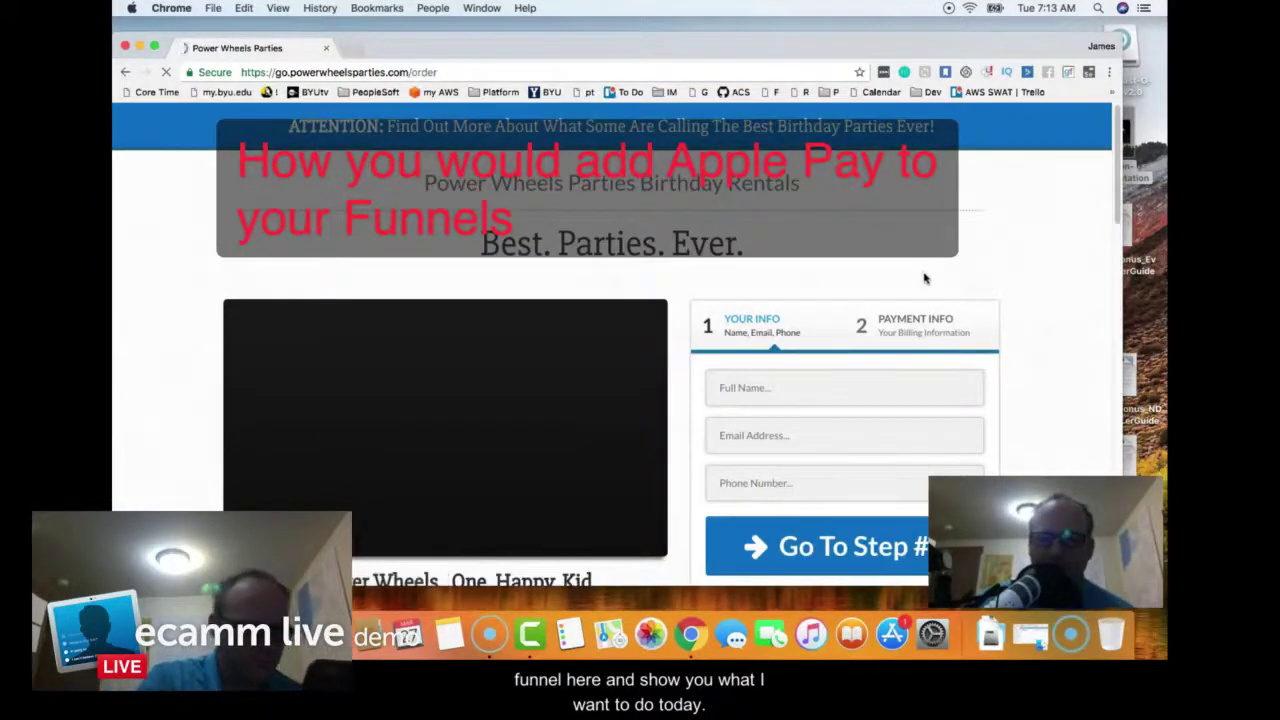
scroll(900, 280, down, 1)
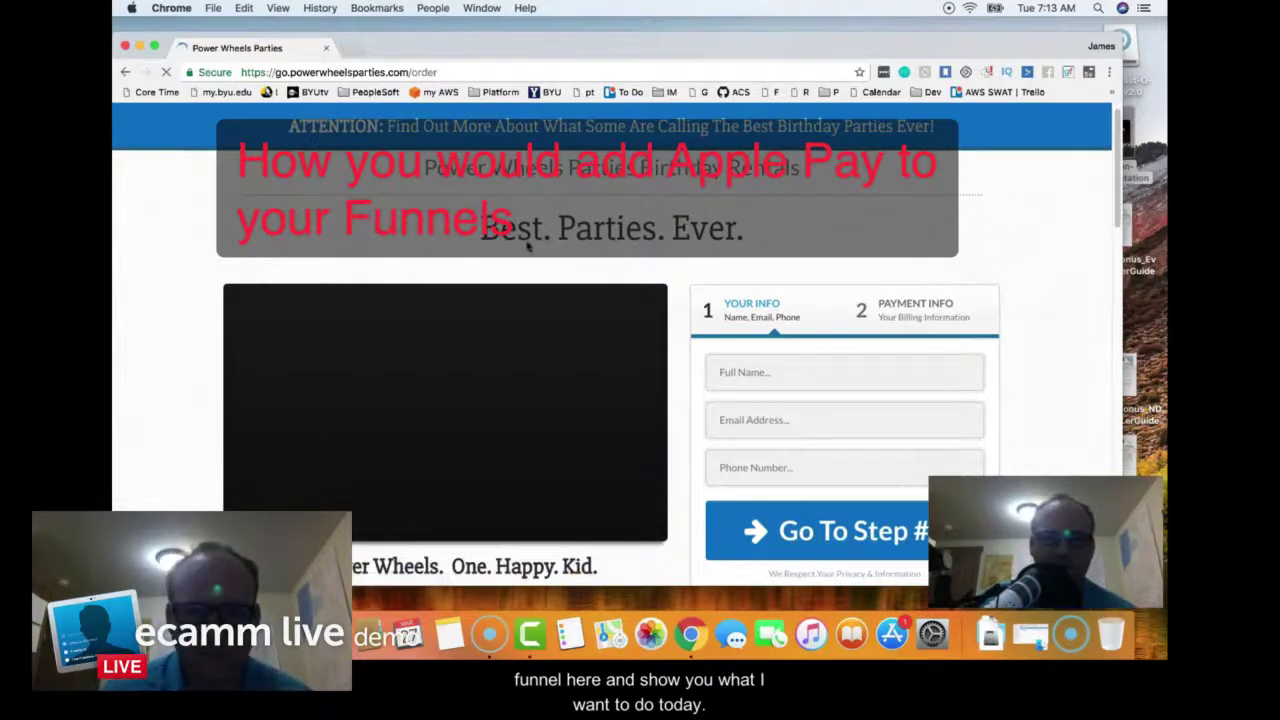
scroll(850, 300, down, 1)
text(test na)
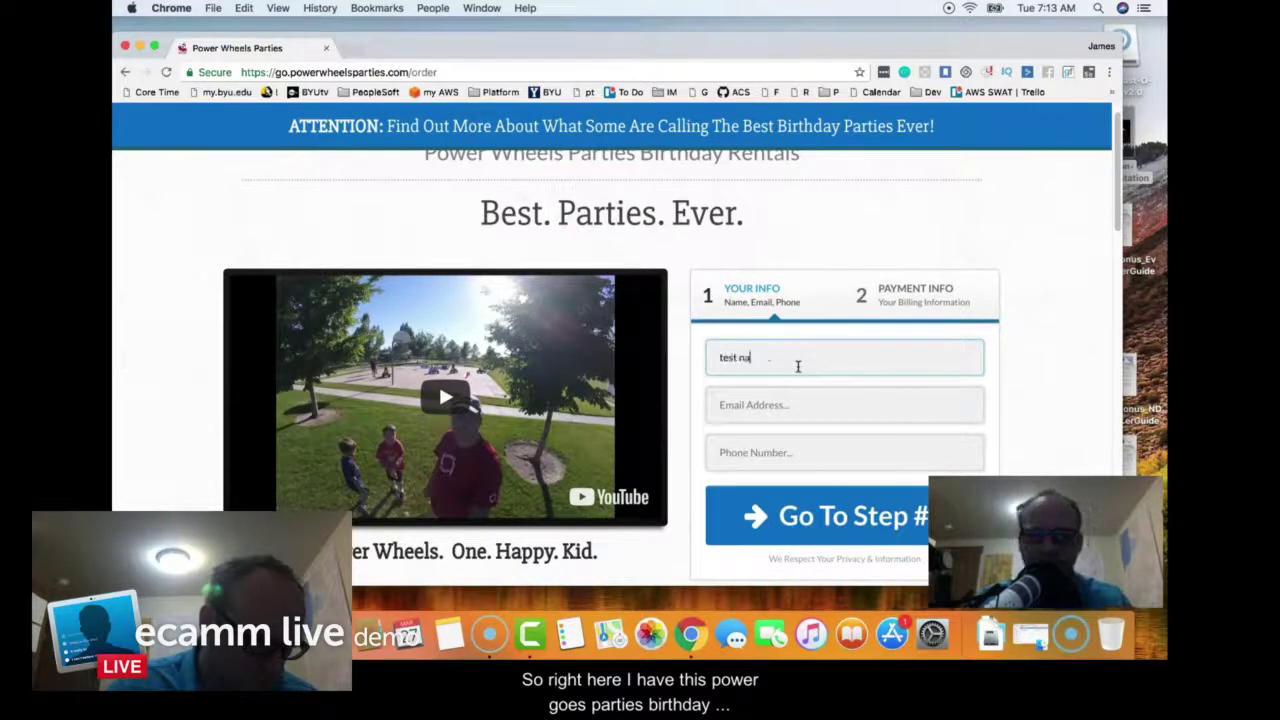
Fill the order form's contact fields with a test email and test phone number.
text(me)
text(a)
text(fddsafds@)
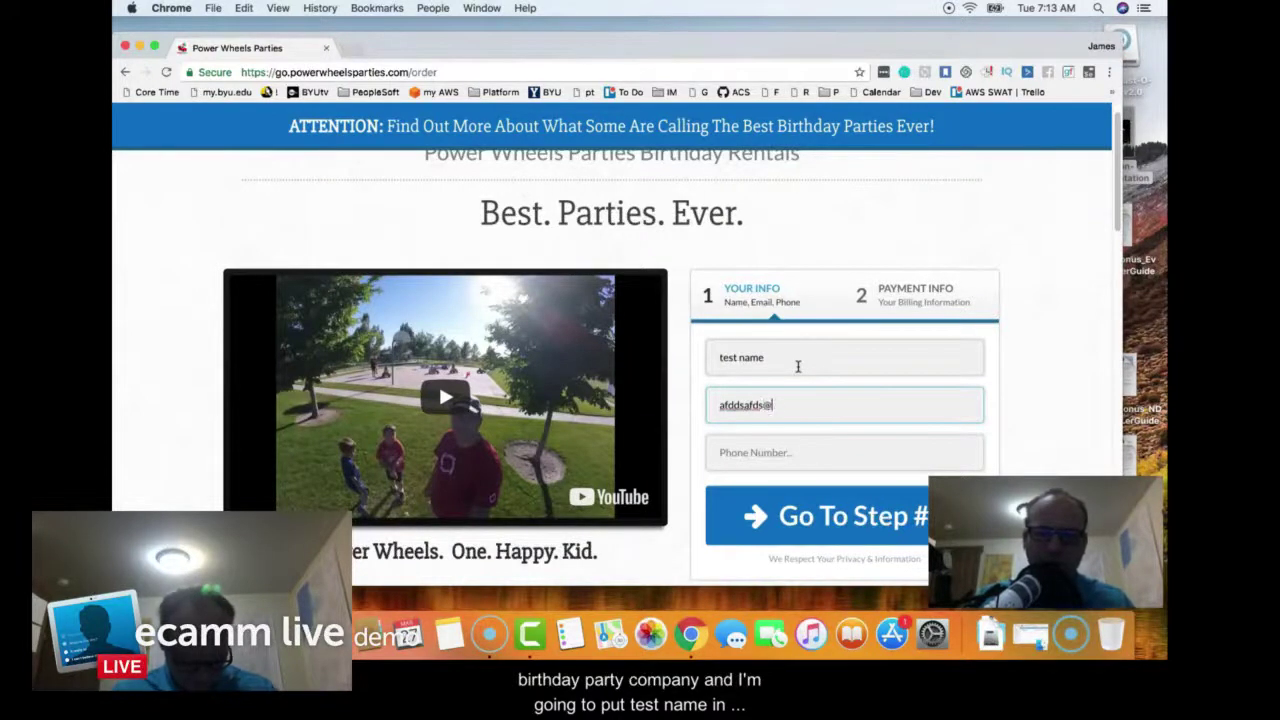
text(com)
key(Tab)
text(555555)
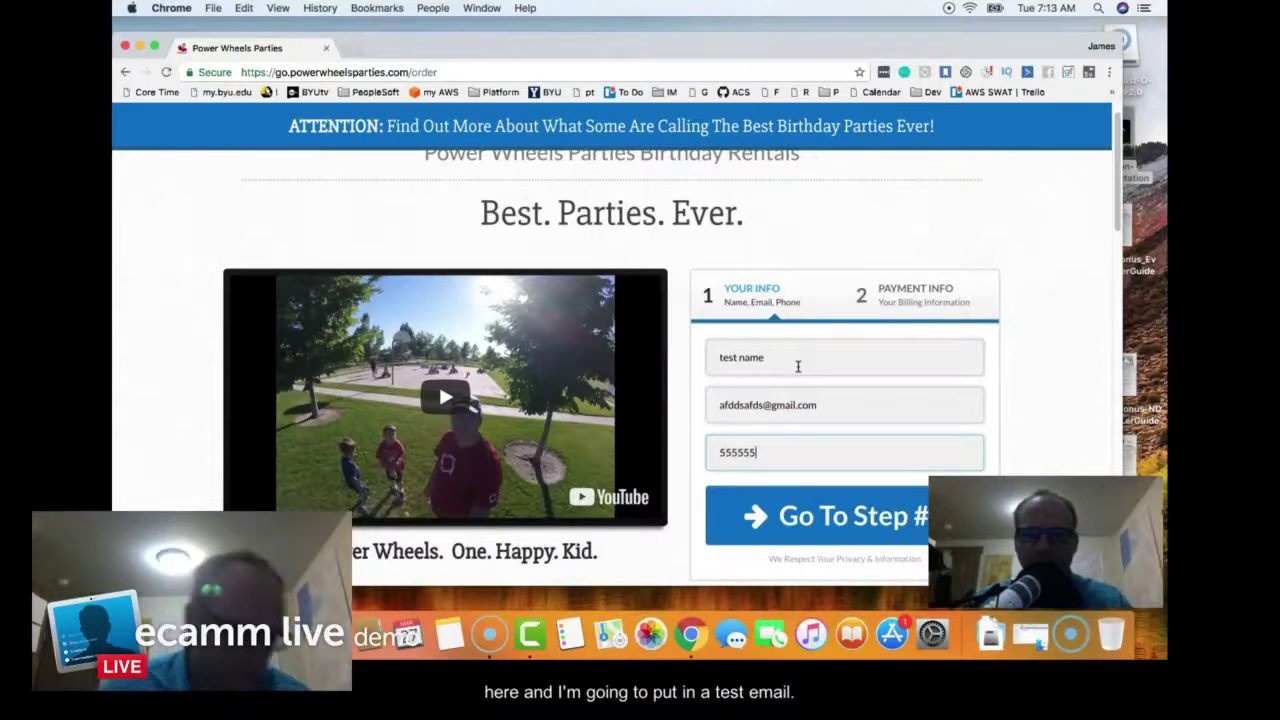
text(55555)
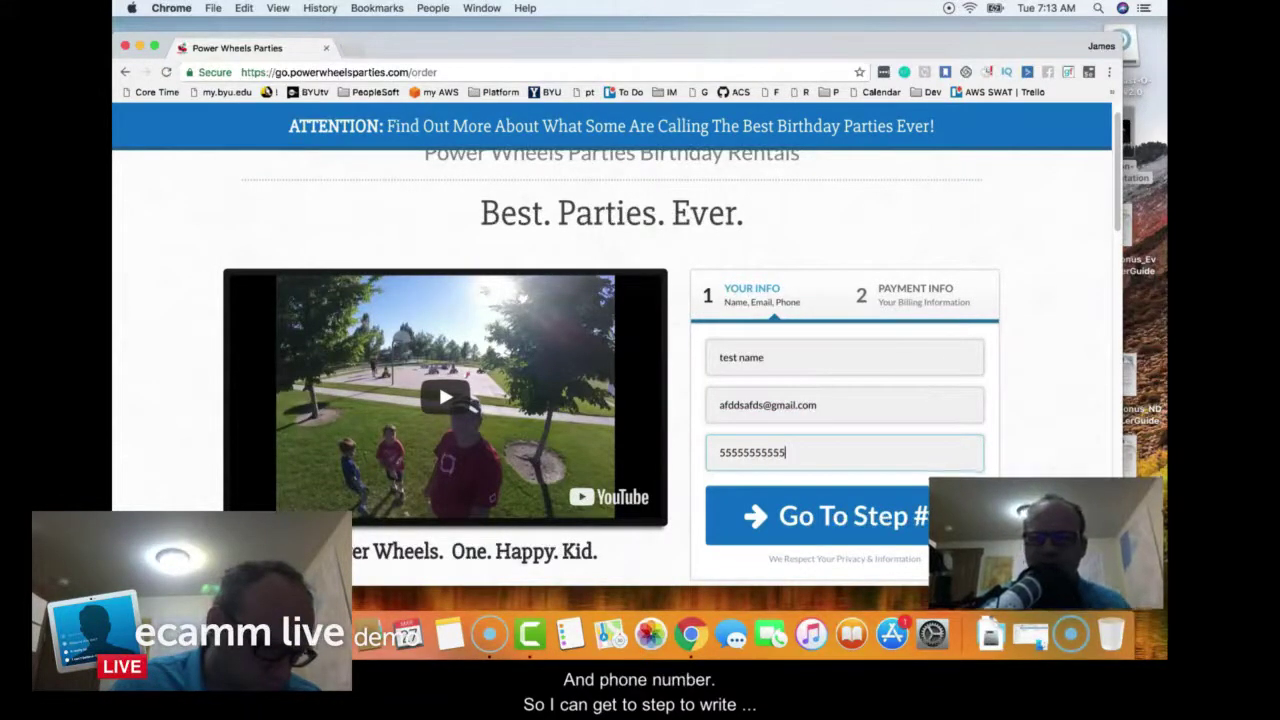
click(918, 481)
click(838, 516)
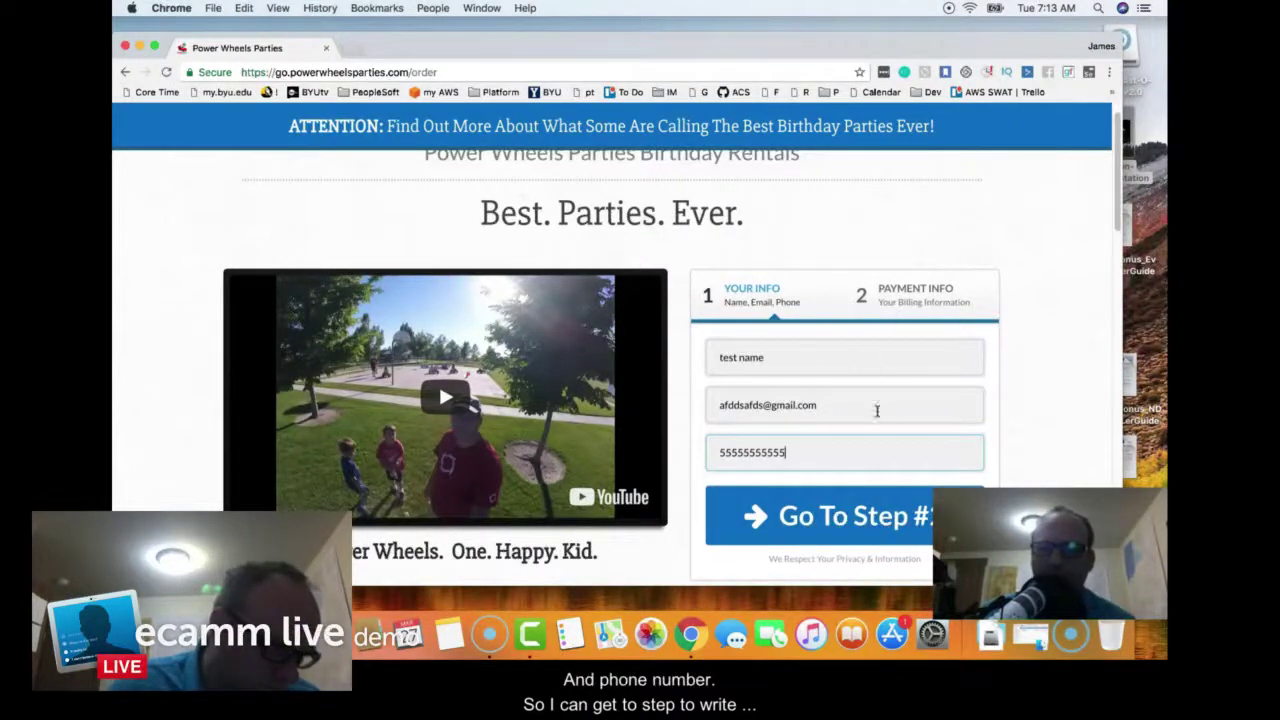
Advance to Step #2 and enter a partial test card number in the Card number field.
click(853, 516)
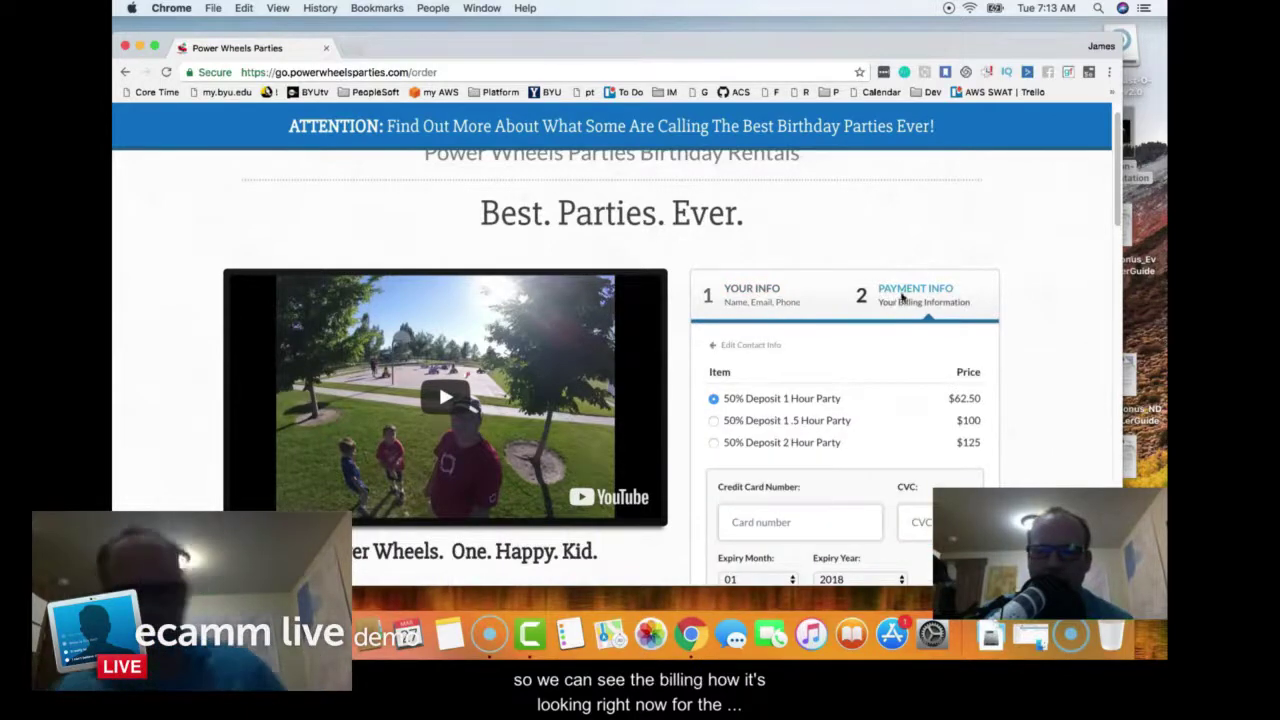
scroll(770, 390, down, 2)
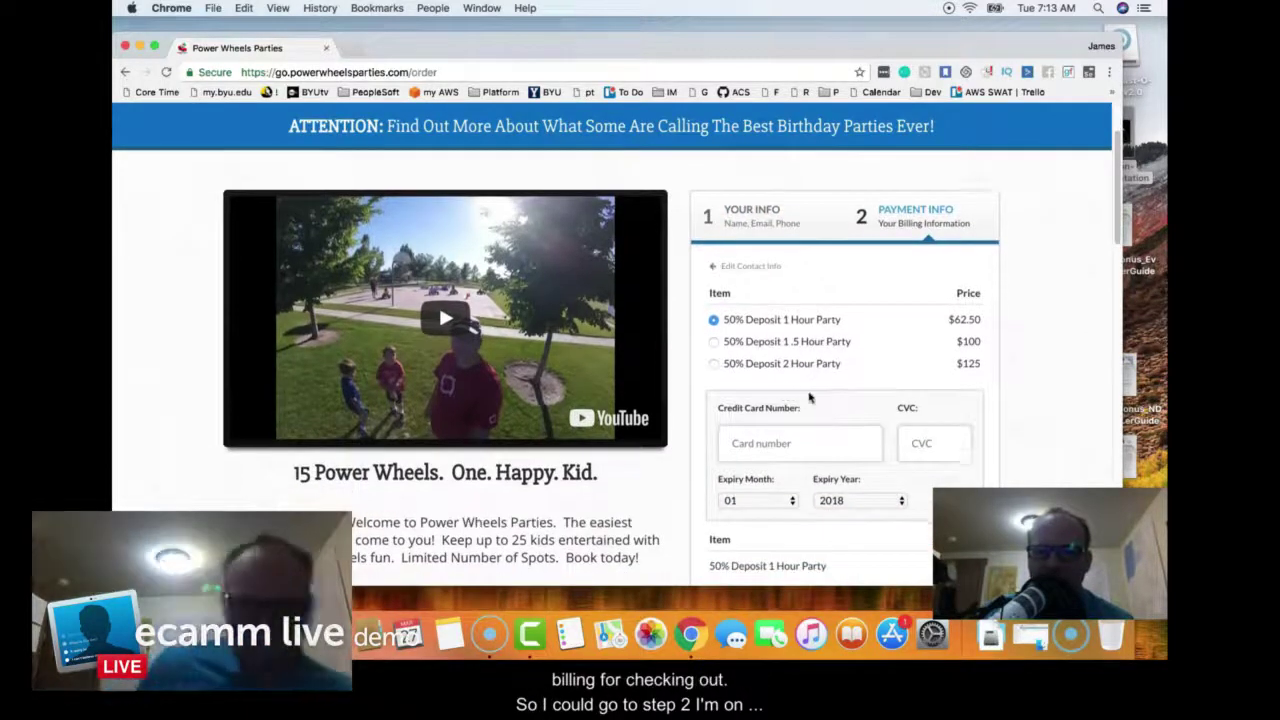
scroll(770, 390, down, 3)
click(769, 340)
text(24234)
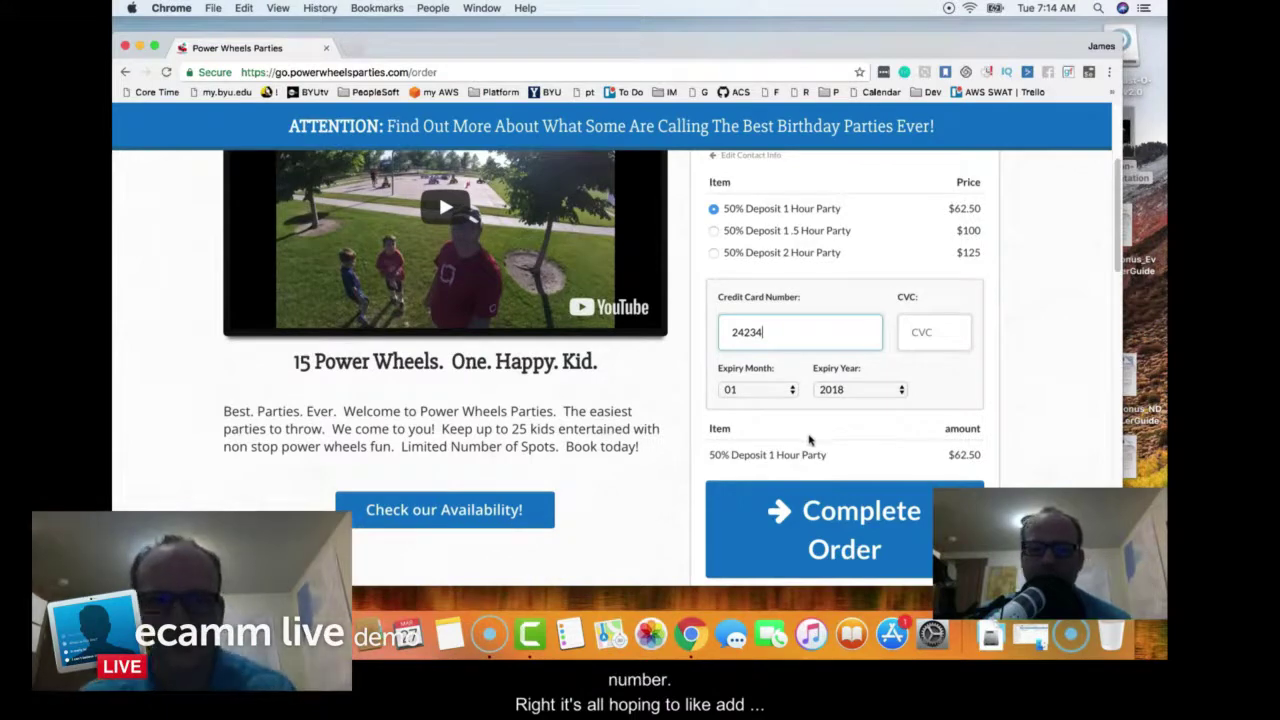
Load clickfunnels.com in a new tab.
key(super+t)
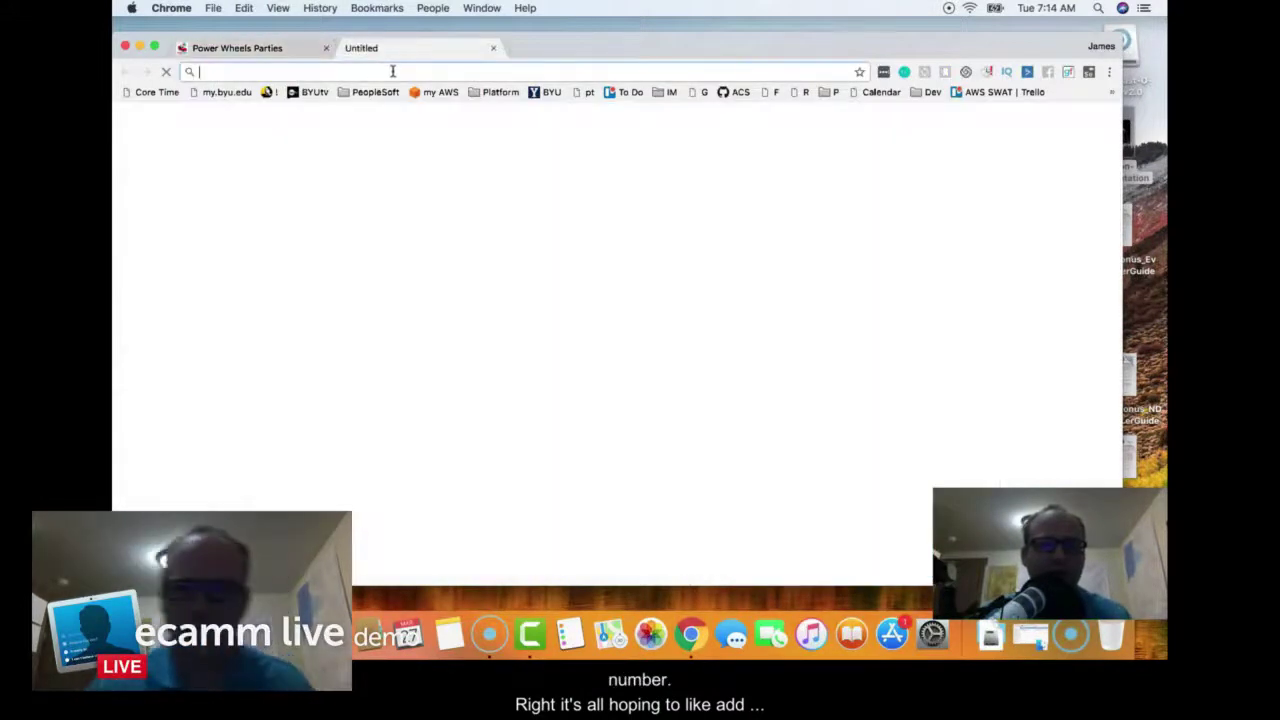
text(clickfunnels.com)
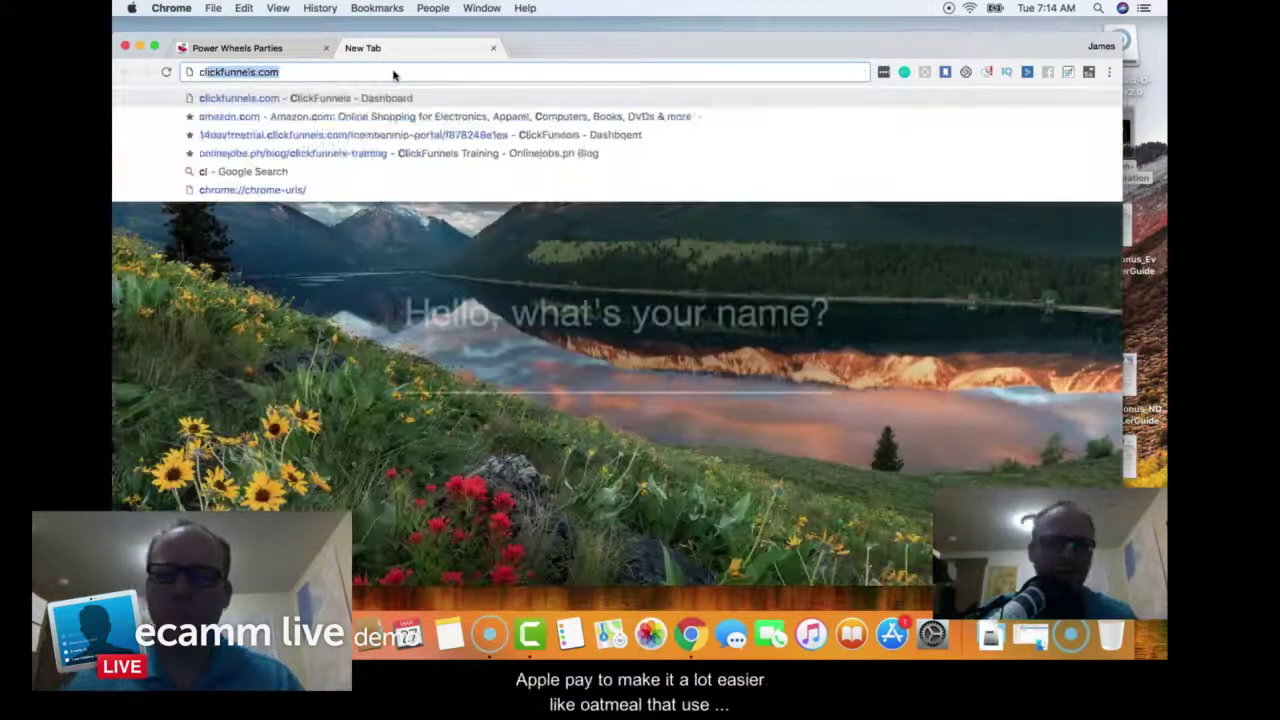
key(Return)
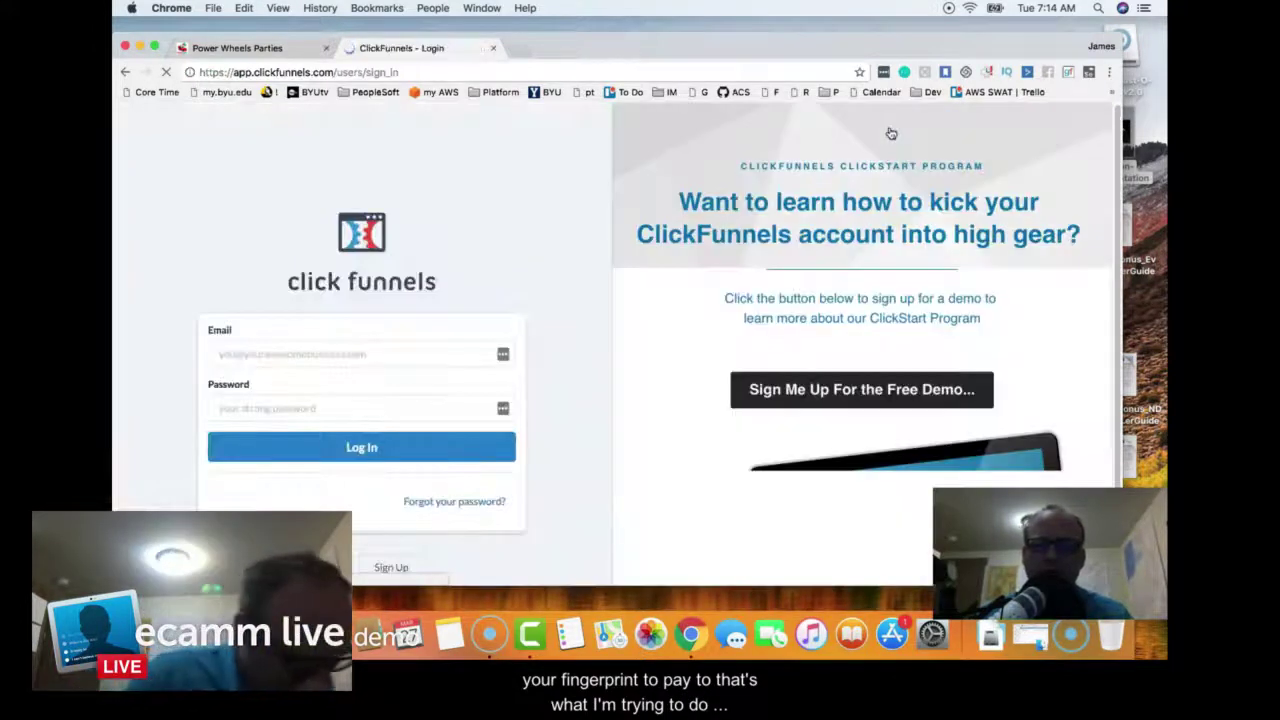
Log in with the saved account email and the account password.
click(414, 350)
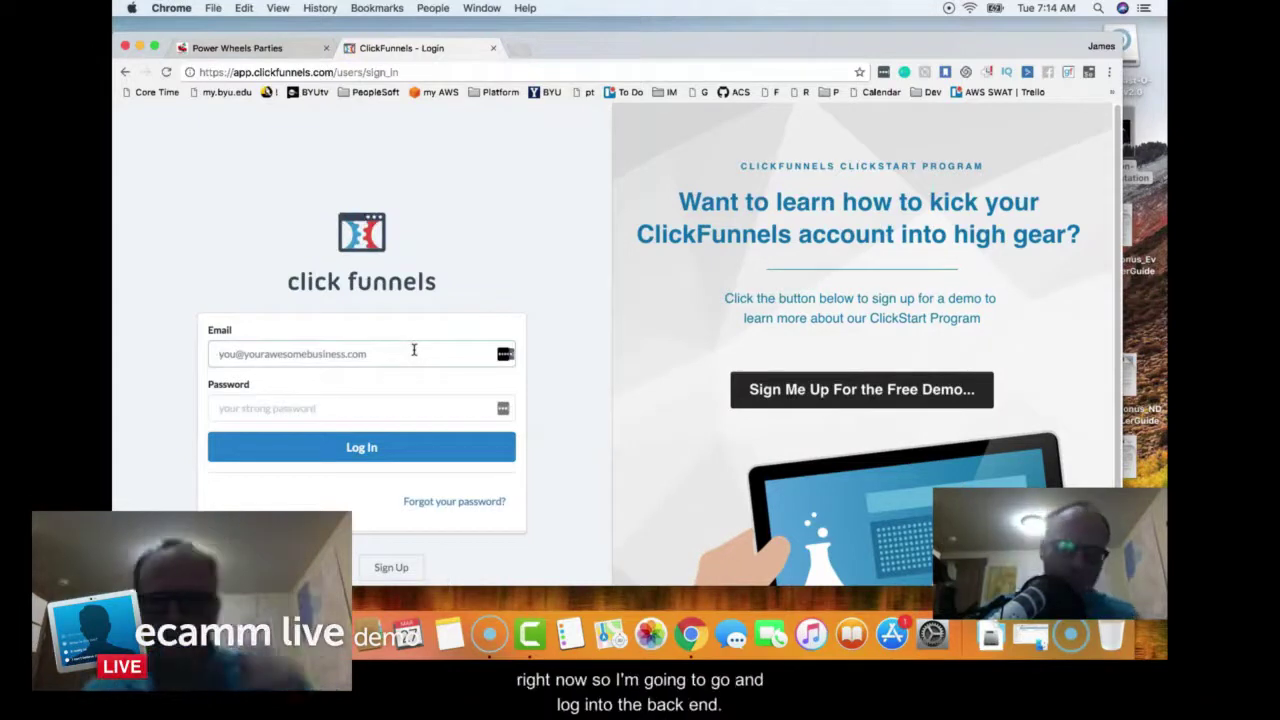
text(ojhurst)
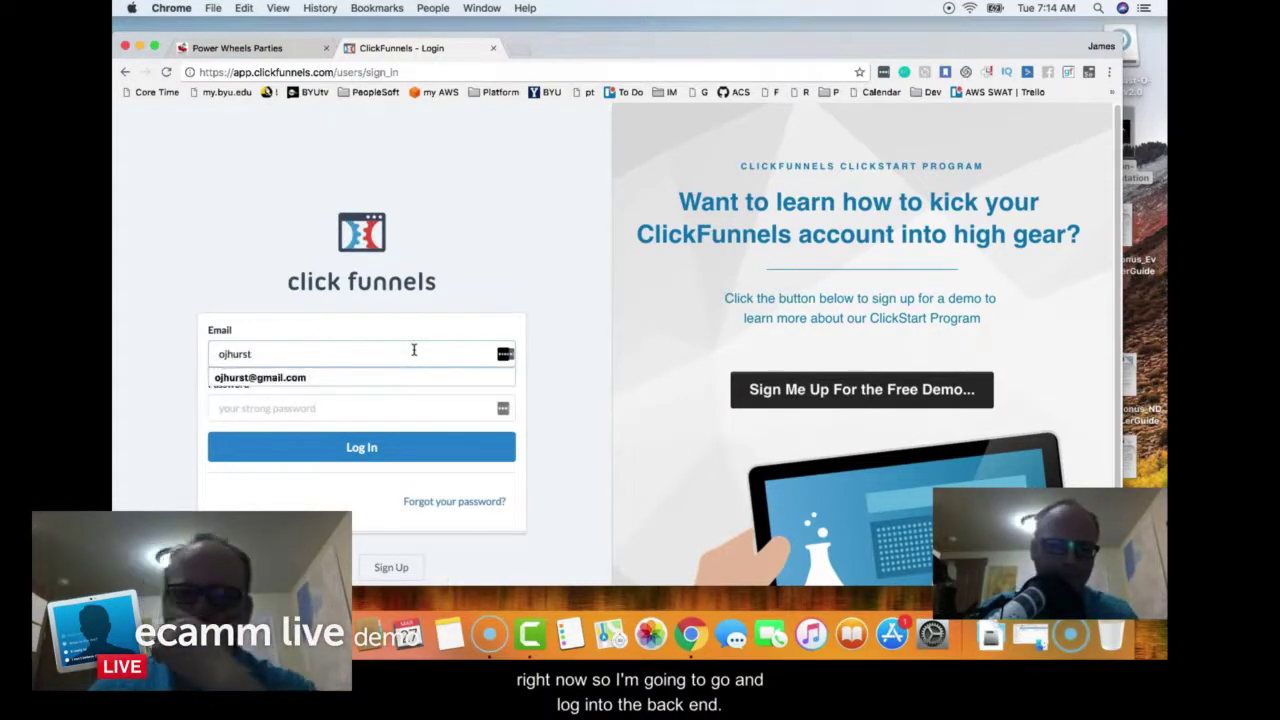
key(Down)
key(Return)
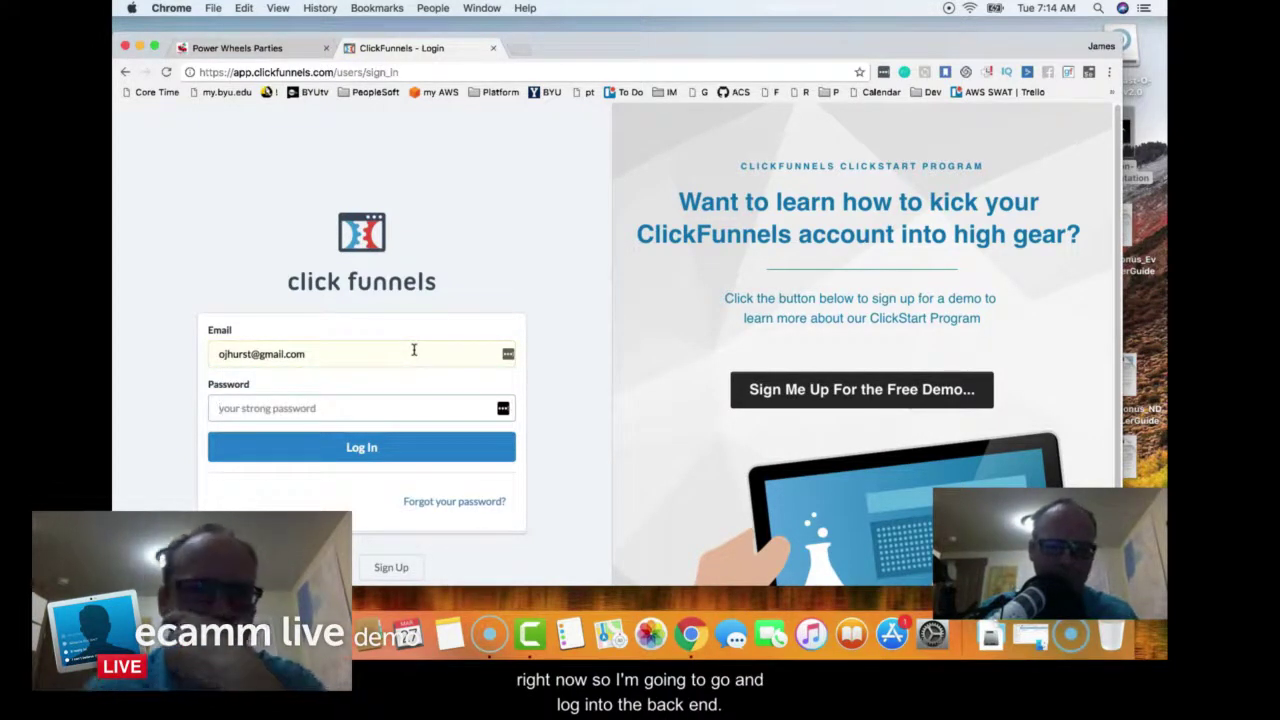
text(••)
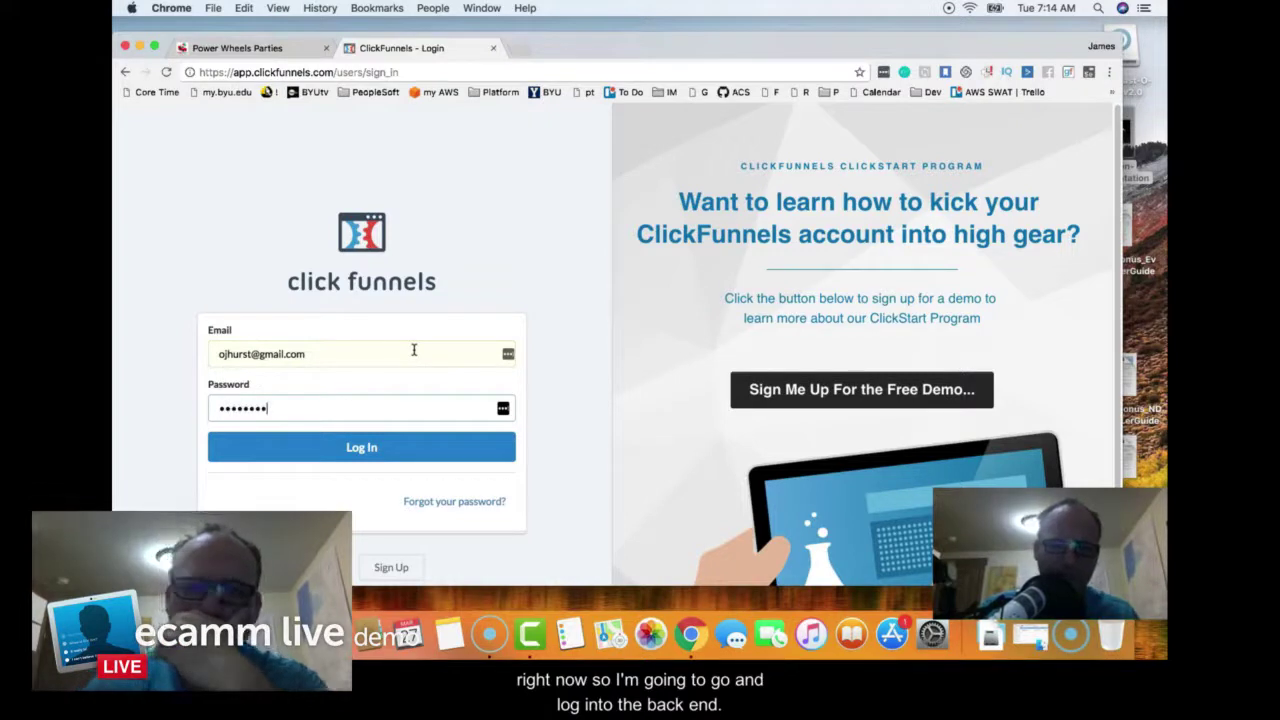
key(Return)
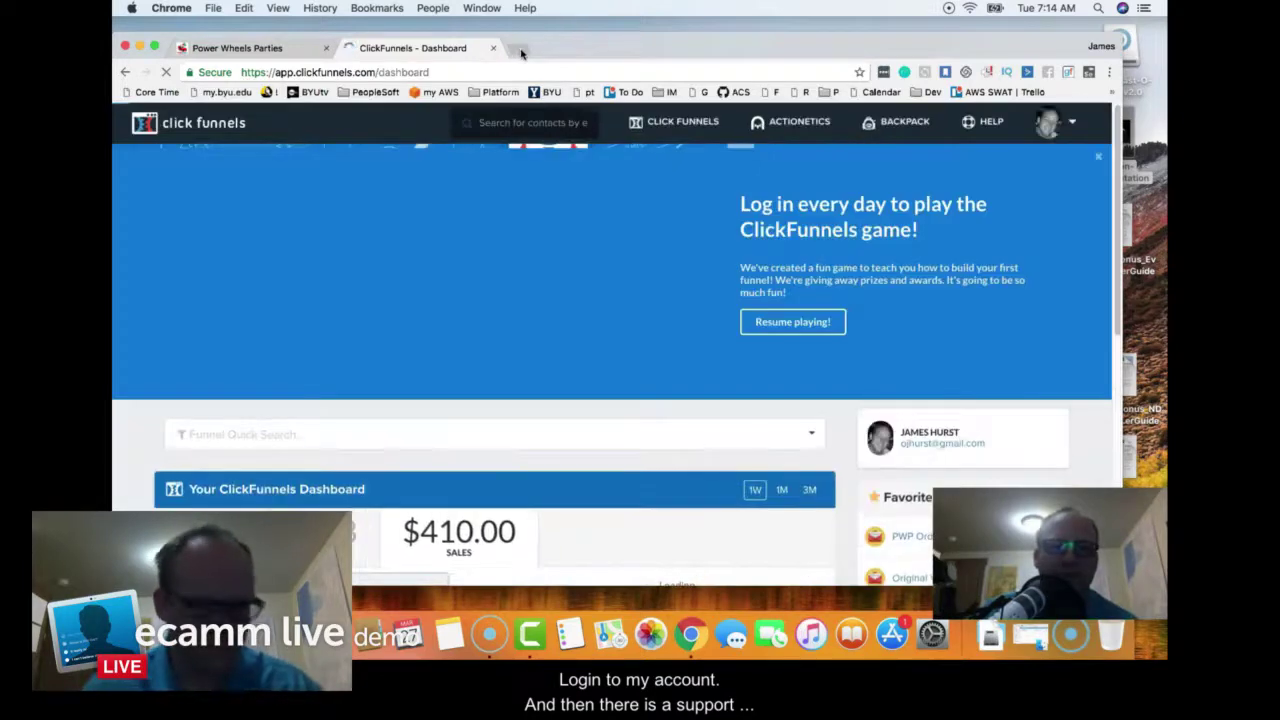
Search Google for 'apple pay clickfunnels' and open the 'How to set up Apple/Android Pay with ClickFunnels' article.
click(540, 71)
key(BackSpace)
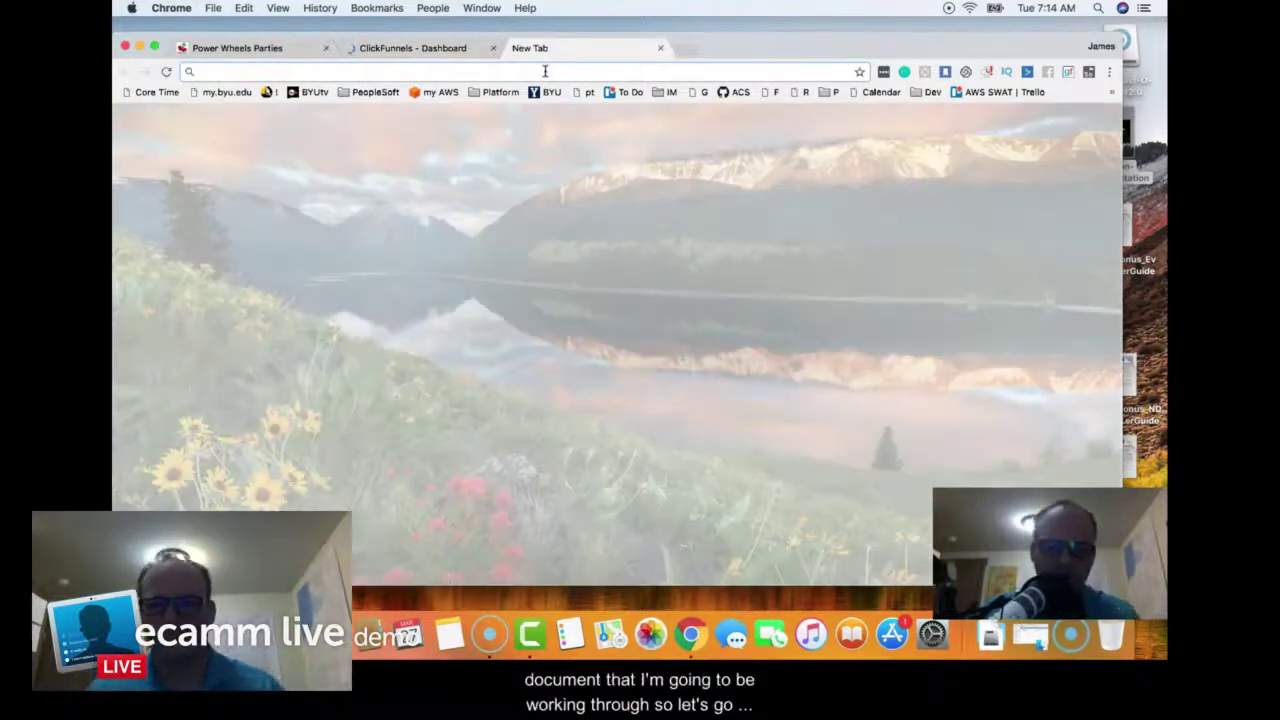
text(apple pay )
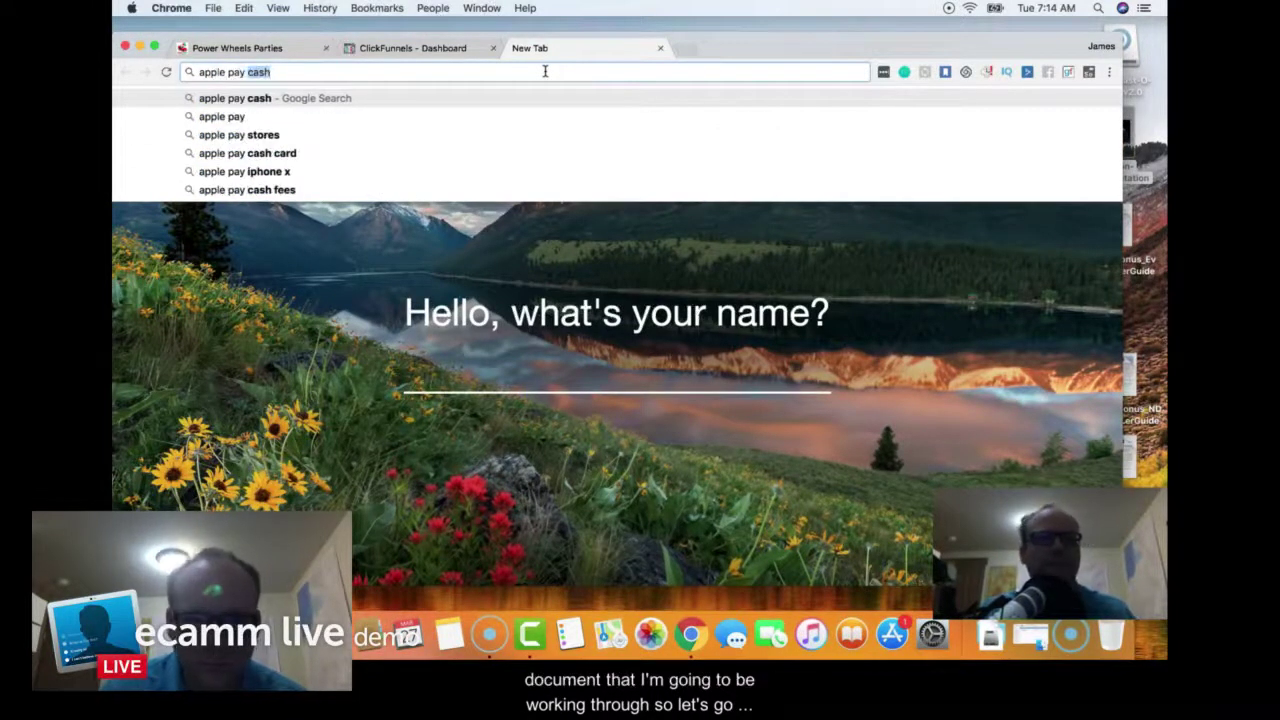
text(clickfunnels)
key(Return)
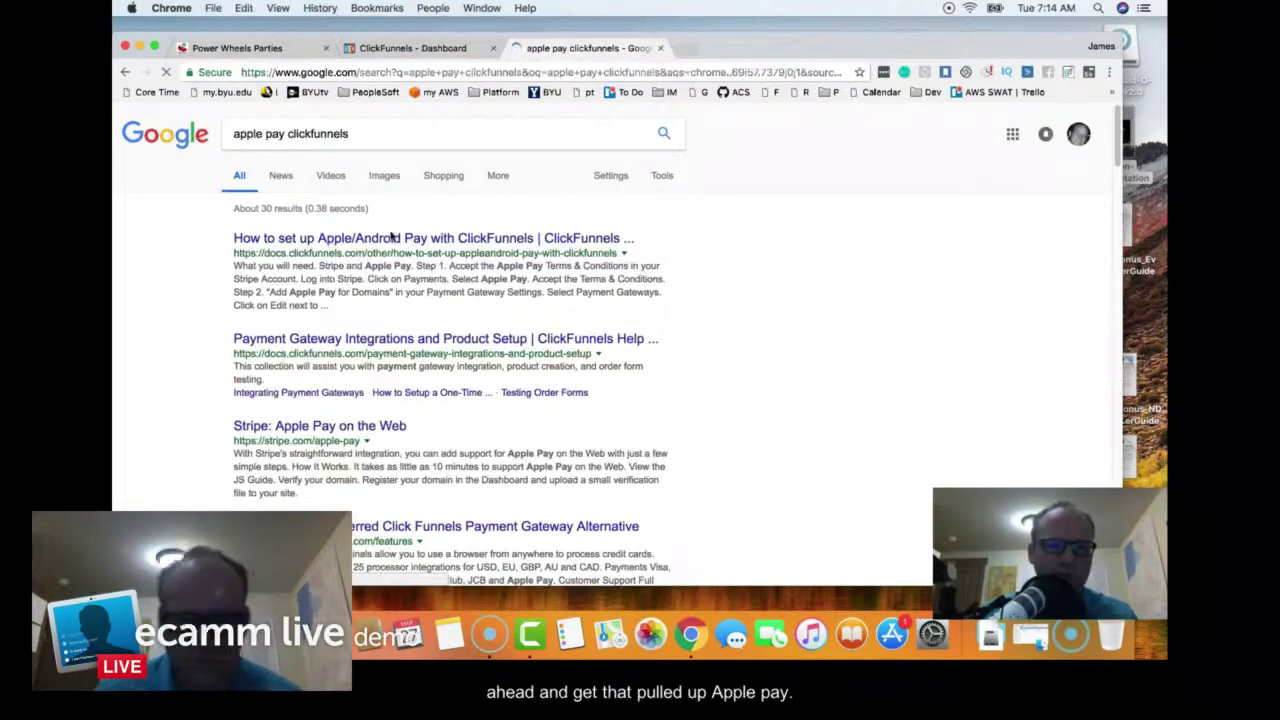
click(337, 243)
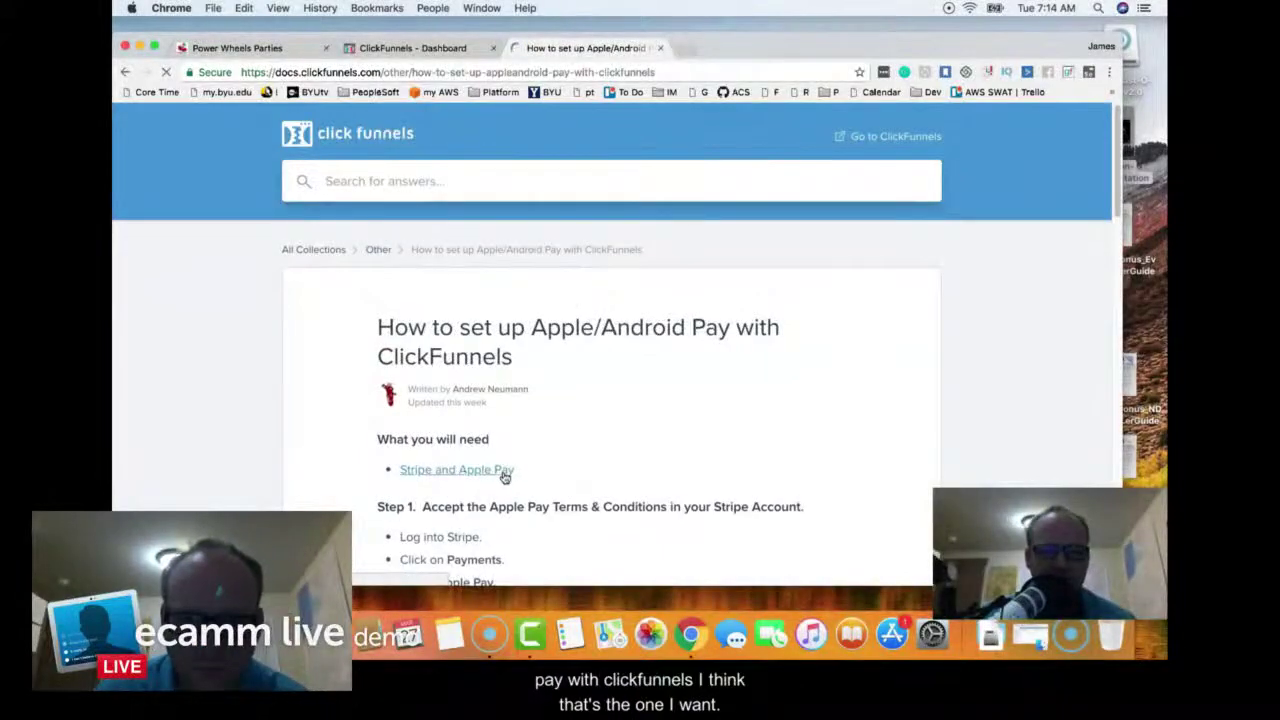
From the ClickFunnels dashboard, open the PWP Order Form funnel's Two Step Order Deposit page.
click(406, 50)
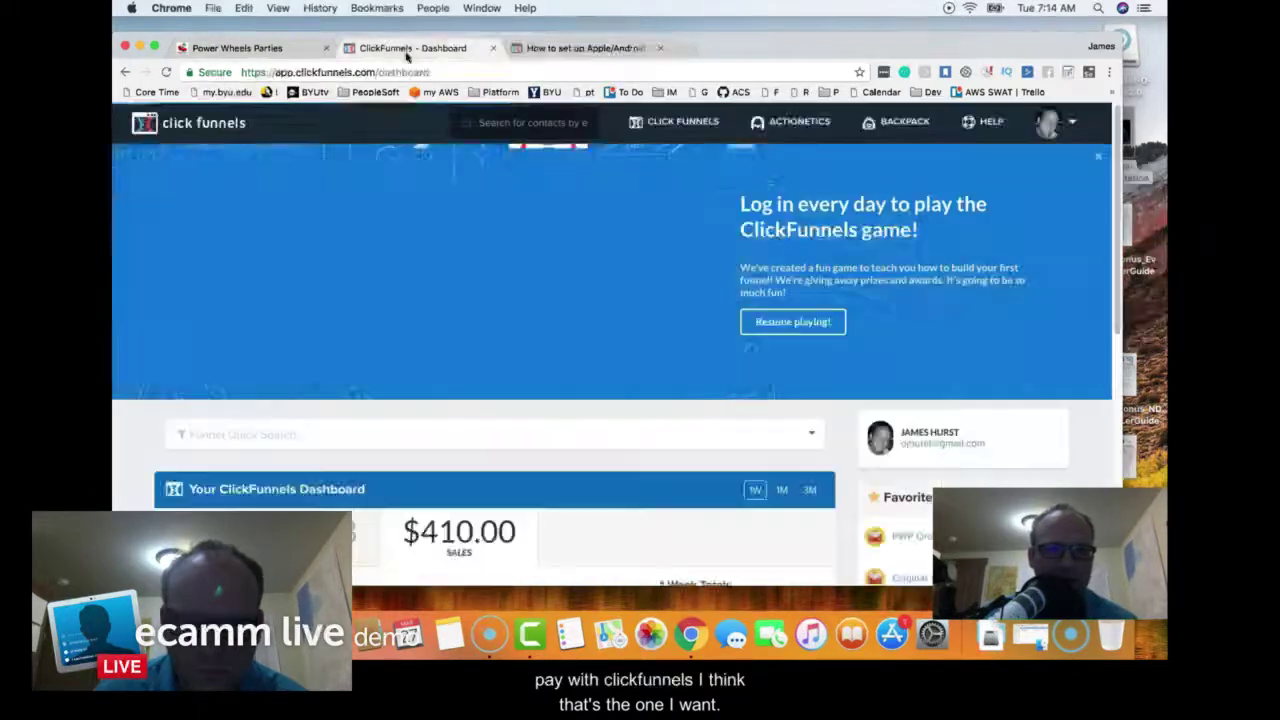
scroll(716, 240, down, 2)
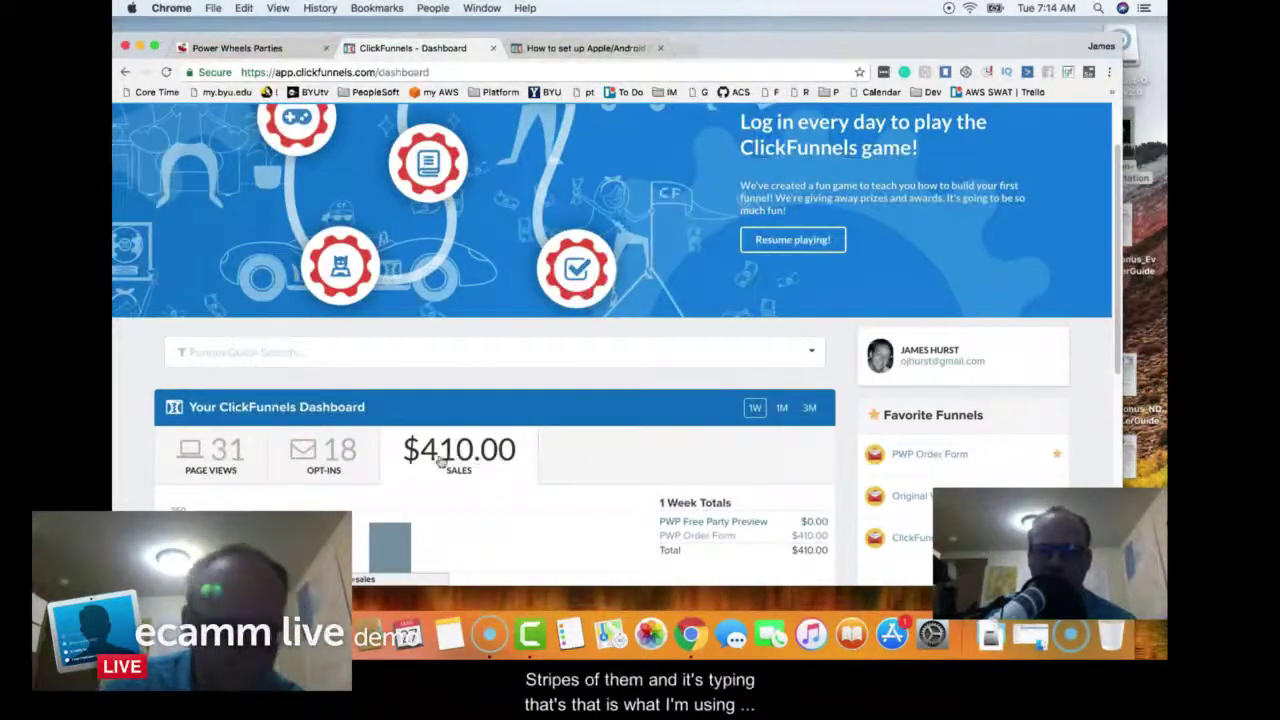
click(922, 456)
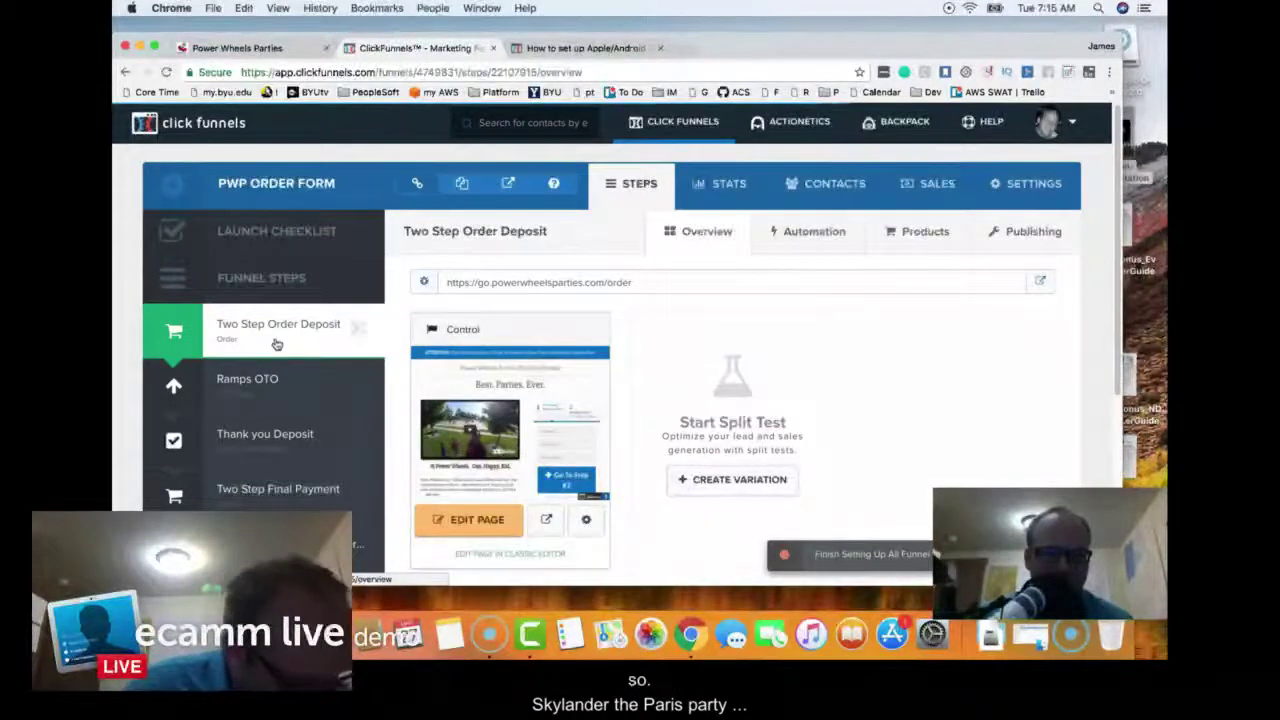
scroll(540, 413, down, 1)
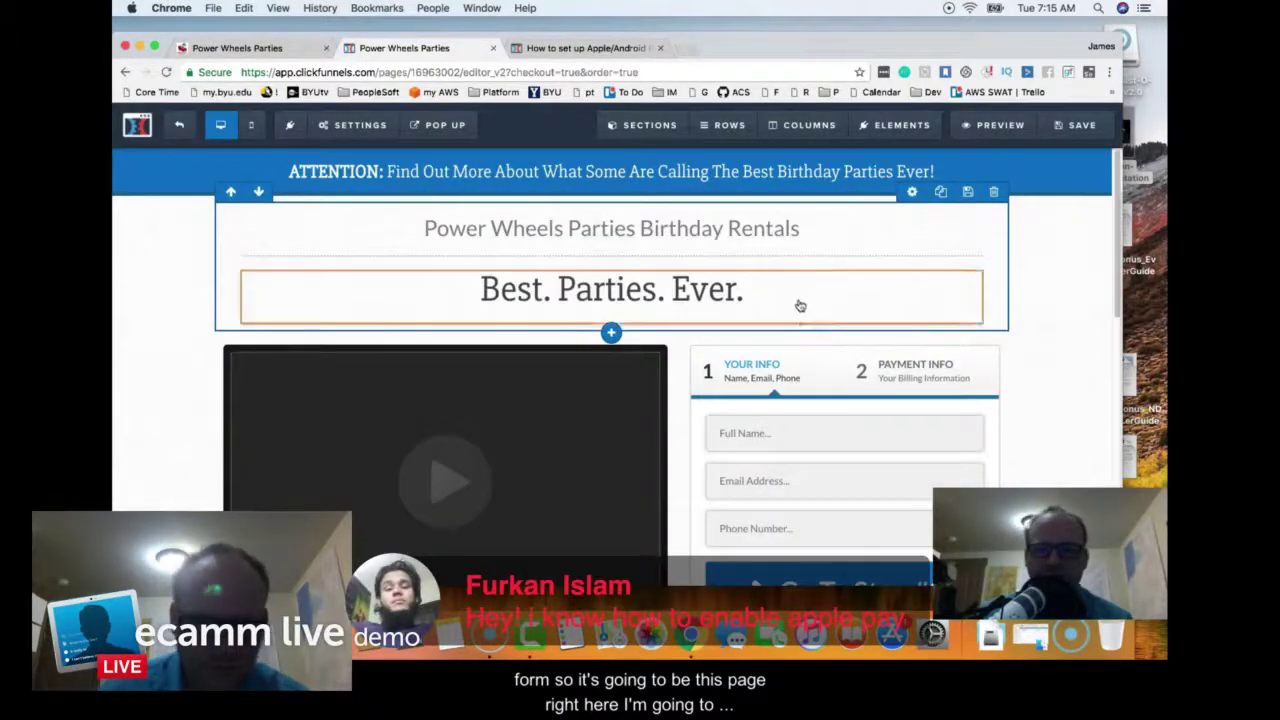
scroll(850, 300, down, 1)
scroll(900, 285, down, 4)
scroll(899, 284, up, 2)
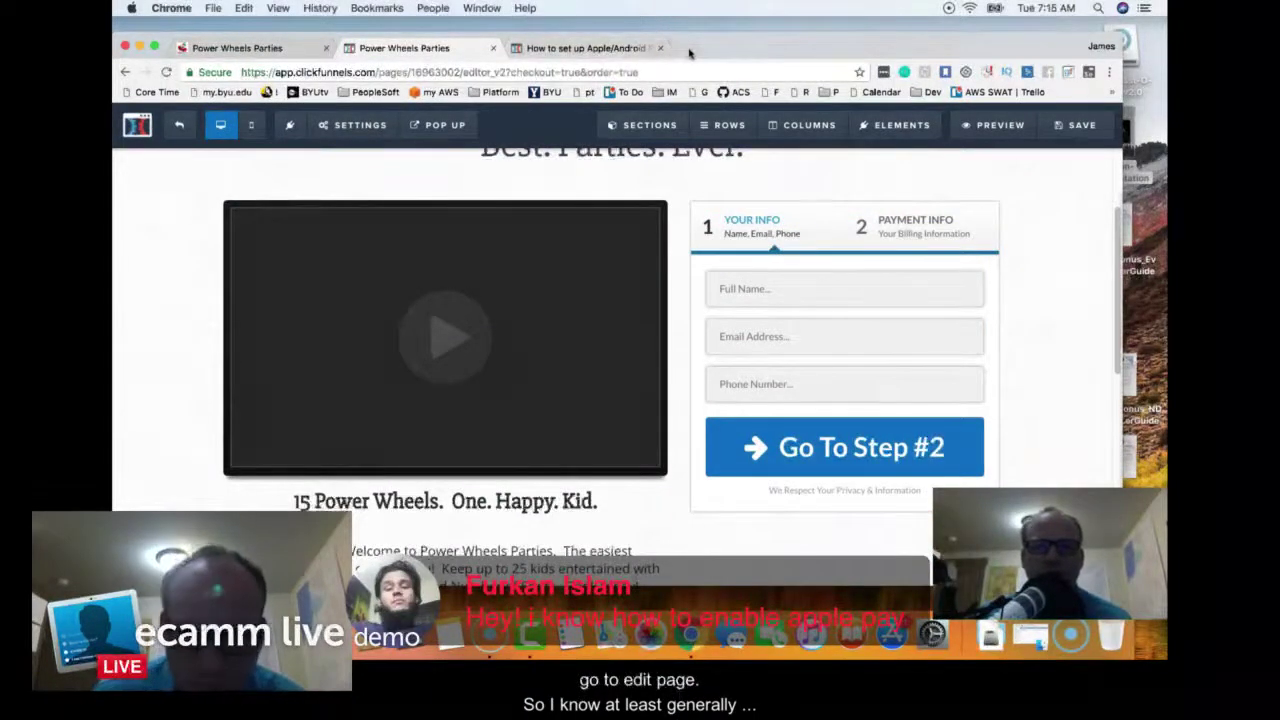
Read the article's Step 1 on Stripe's Apple Pay terms, then start a blank tab.
click(649, 55)
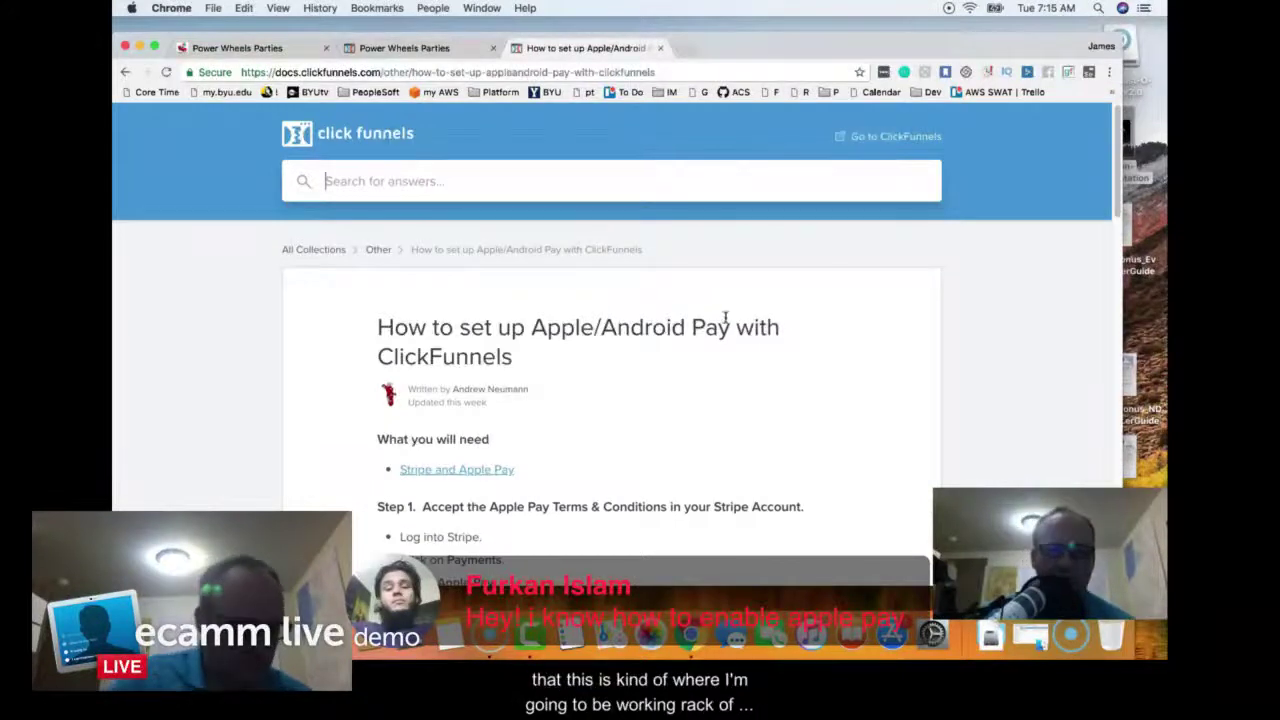
scroll(525, 375, down, 2)
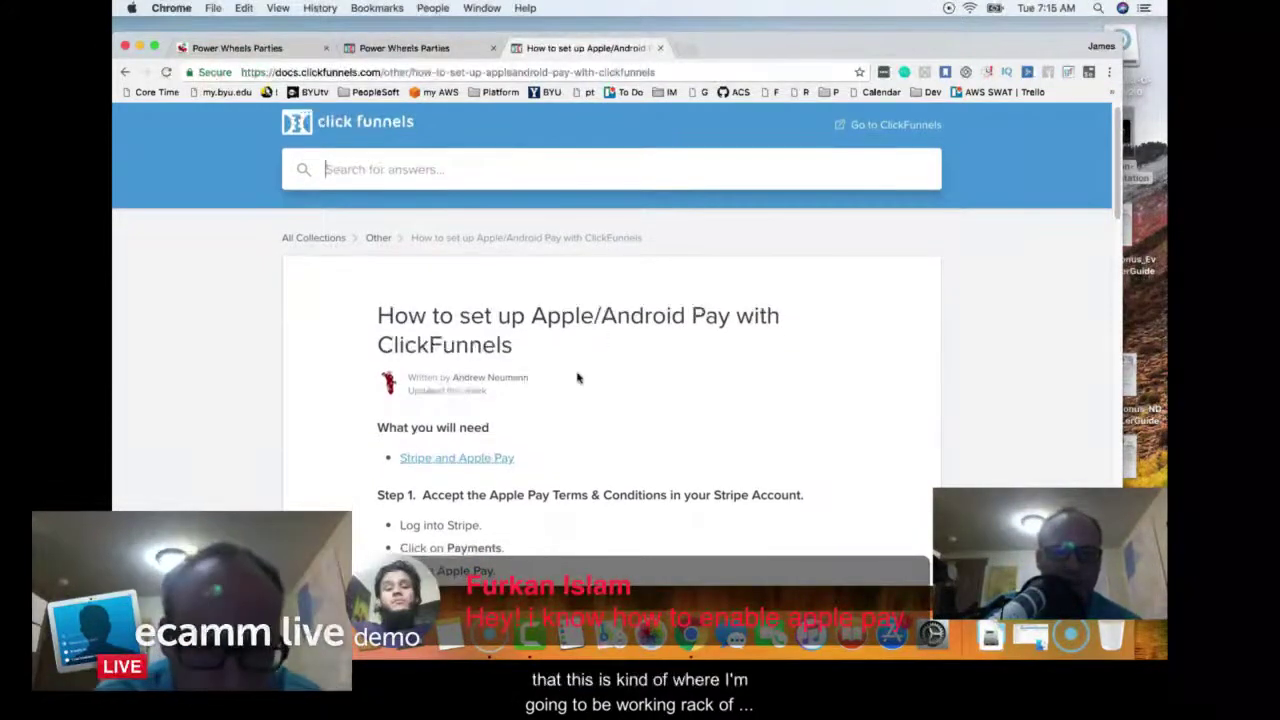
scroll(567, 398, down, 3)
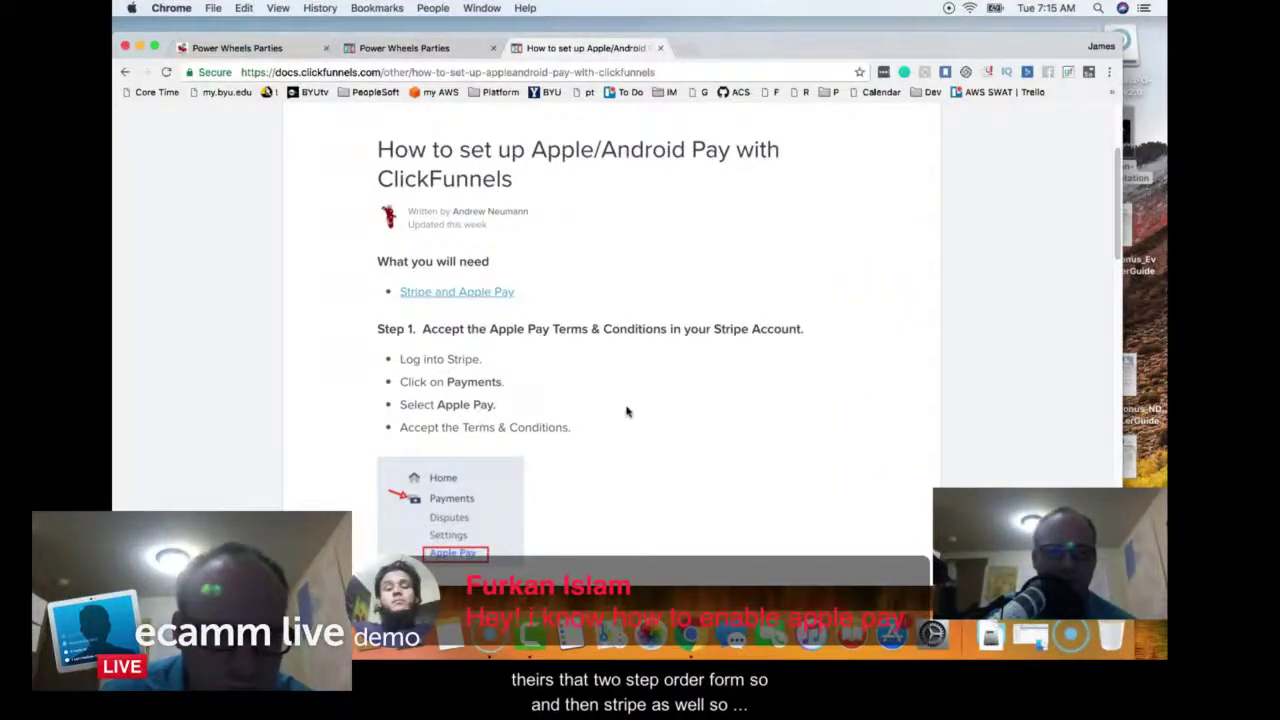
scroll(627, 411, down, 1)
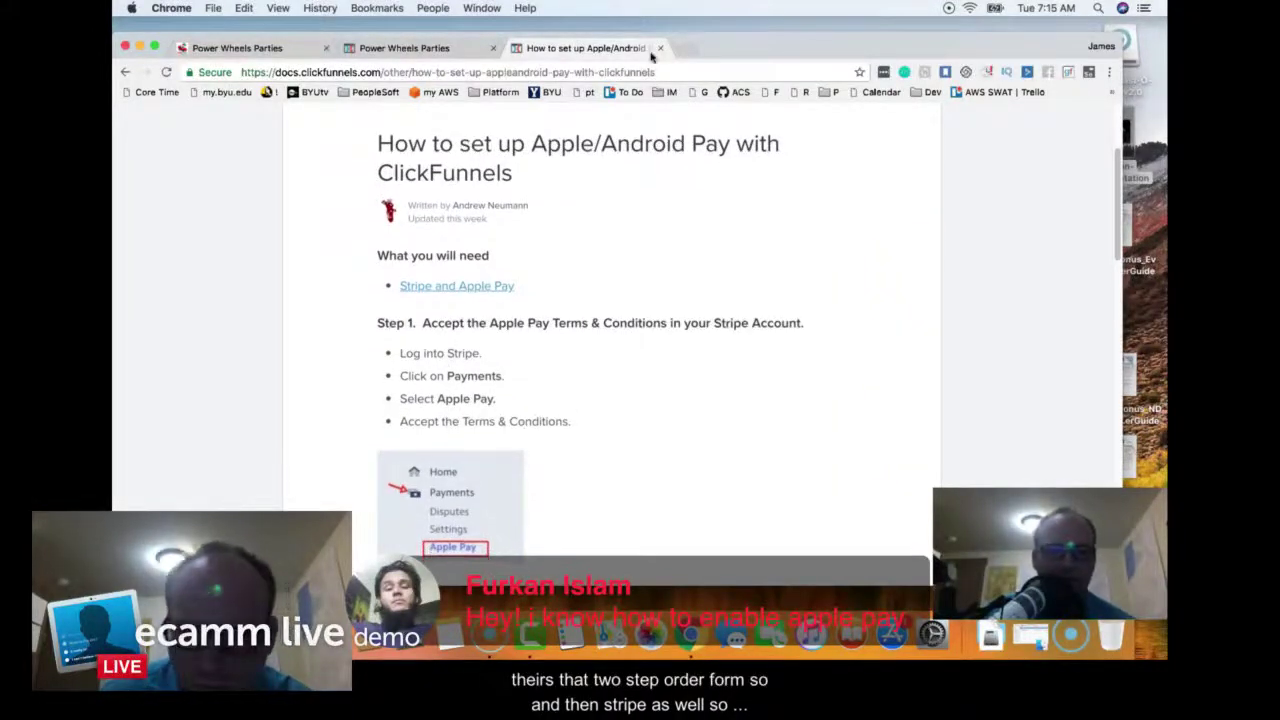
click(683, 48)
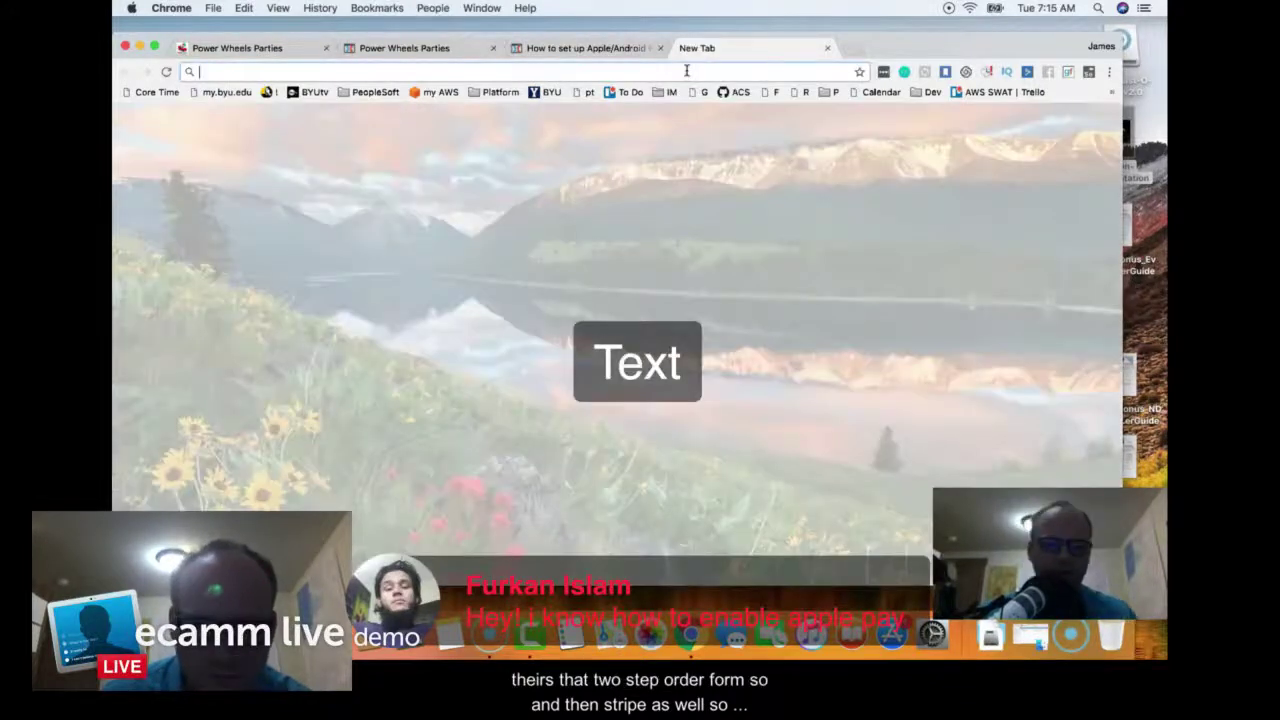
Go to stripe.com and sign in to the Powerwheelsparties Stripe dashboard.
text(stripe.com)
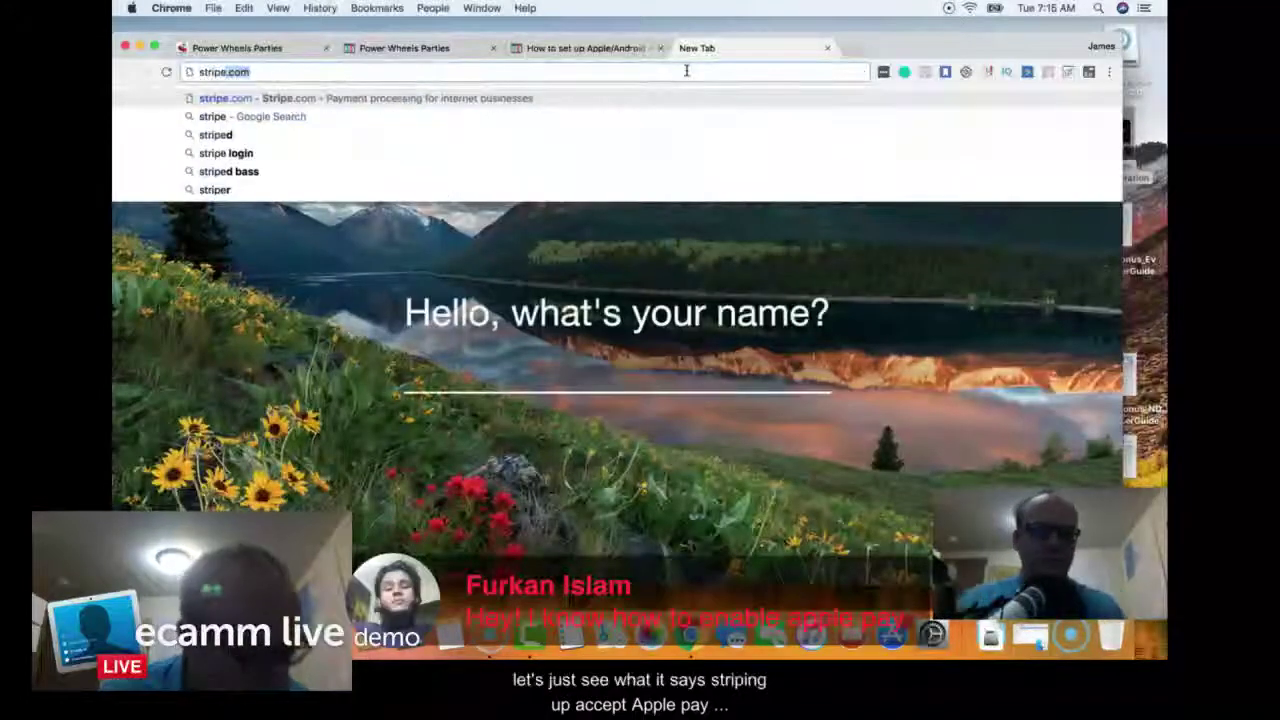
key(Return)
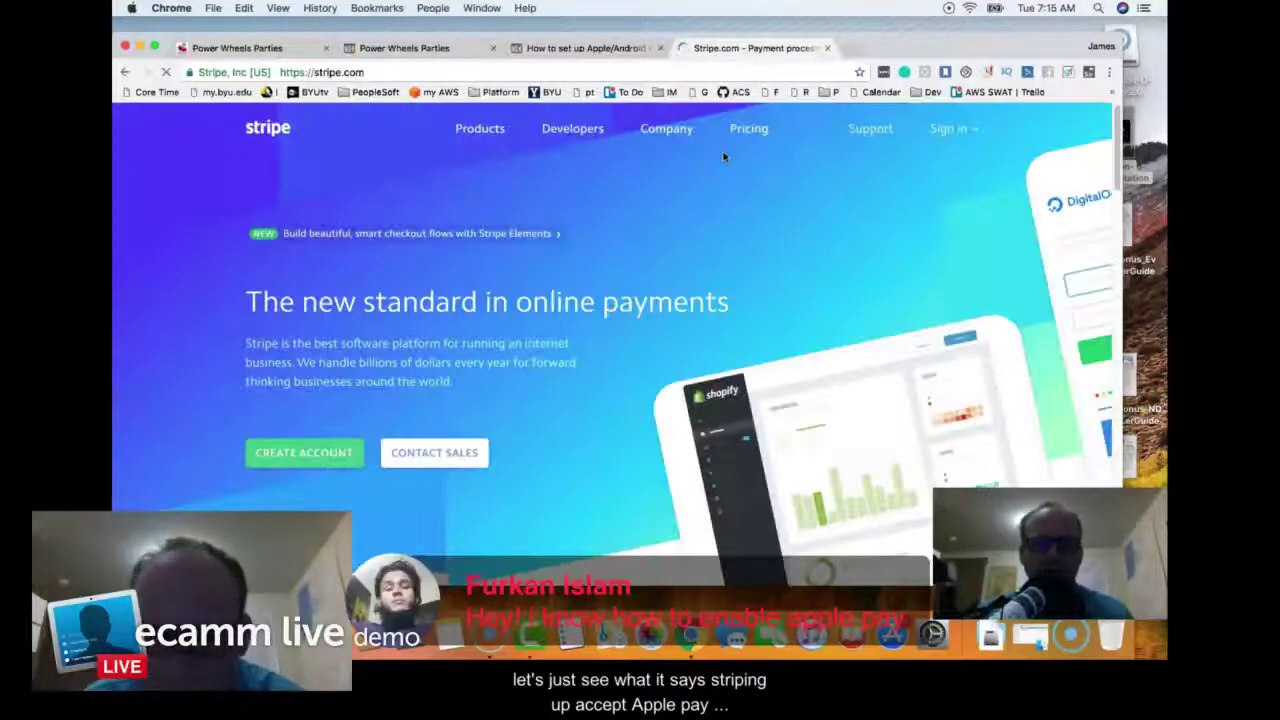
click(962, 133)
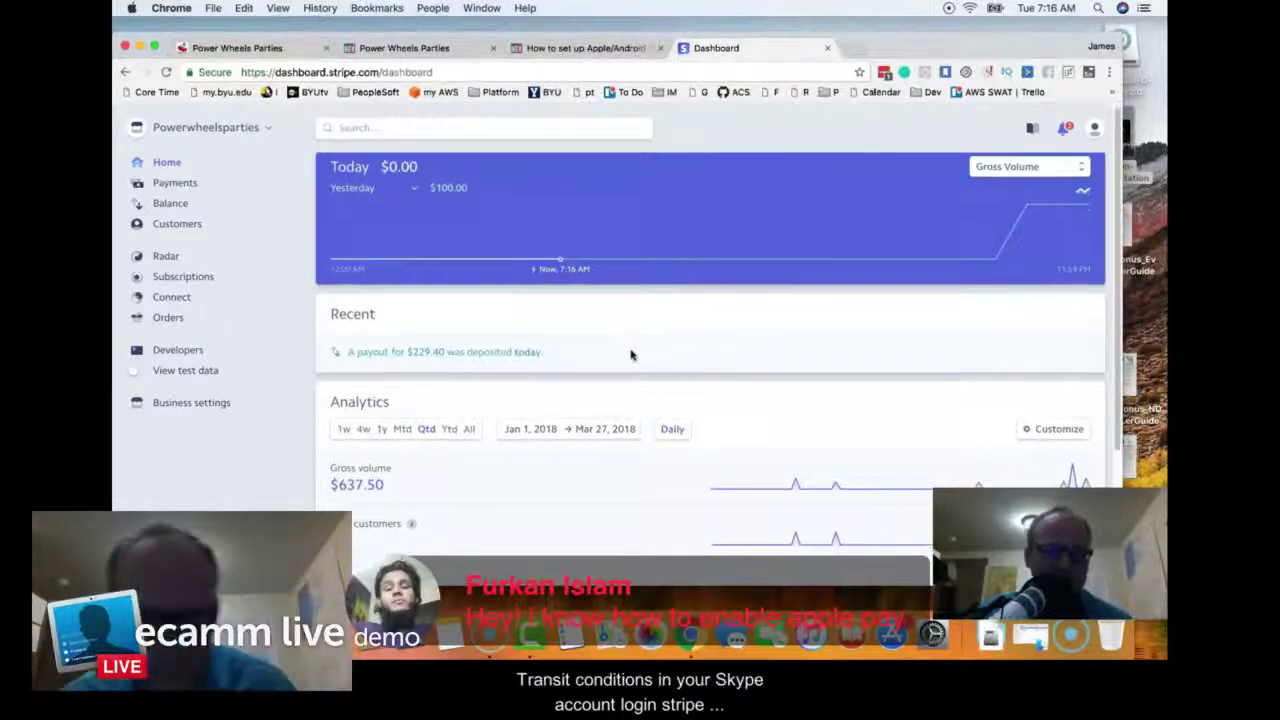
scroll(631, 354, down, 1)
scroll(585, 406, down, 3)
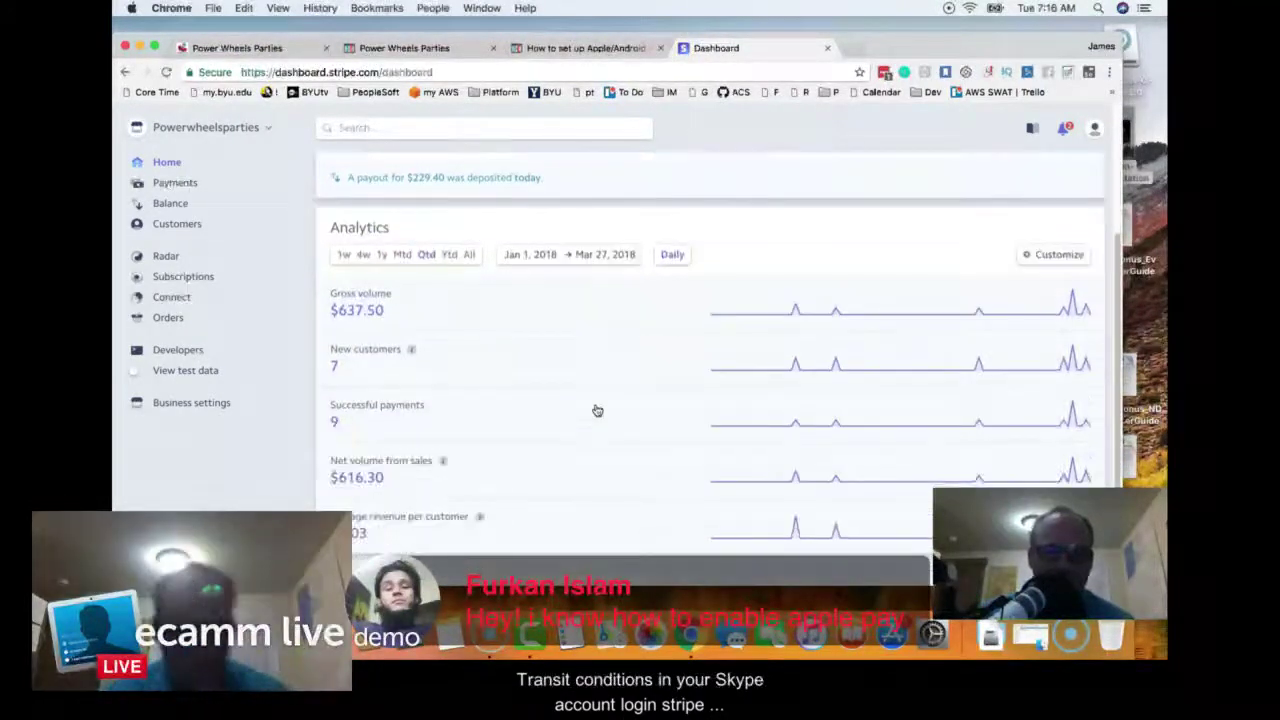
scroll(597, 410, up, 3)
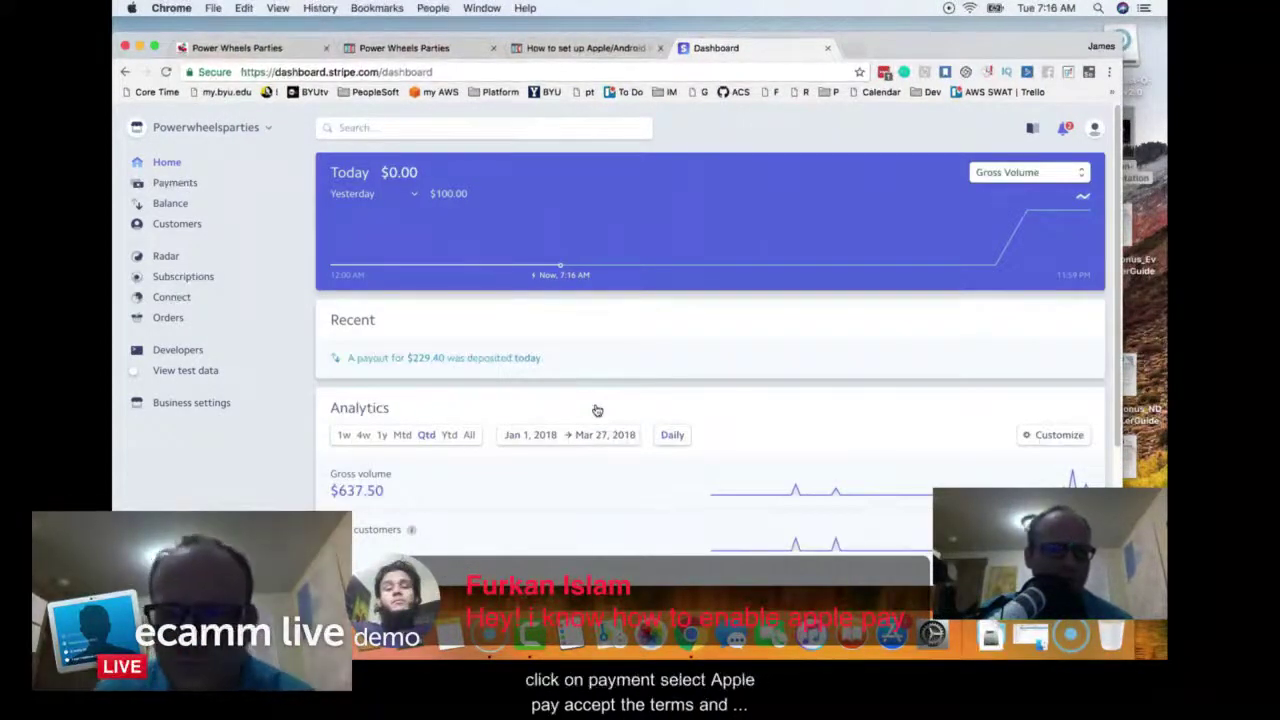
Open Stripe's Apple Pay settings page, checking the setup article's next instructions.
click(577, 48)
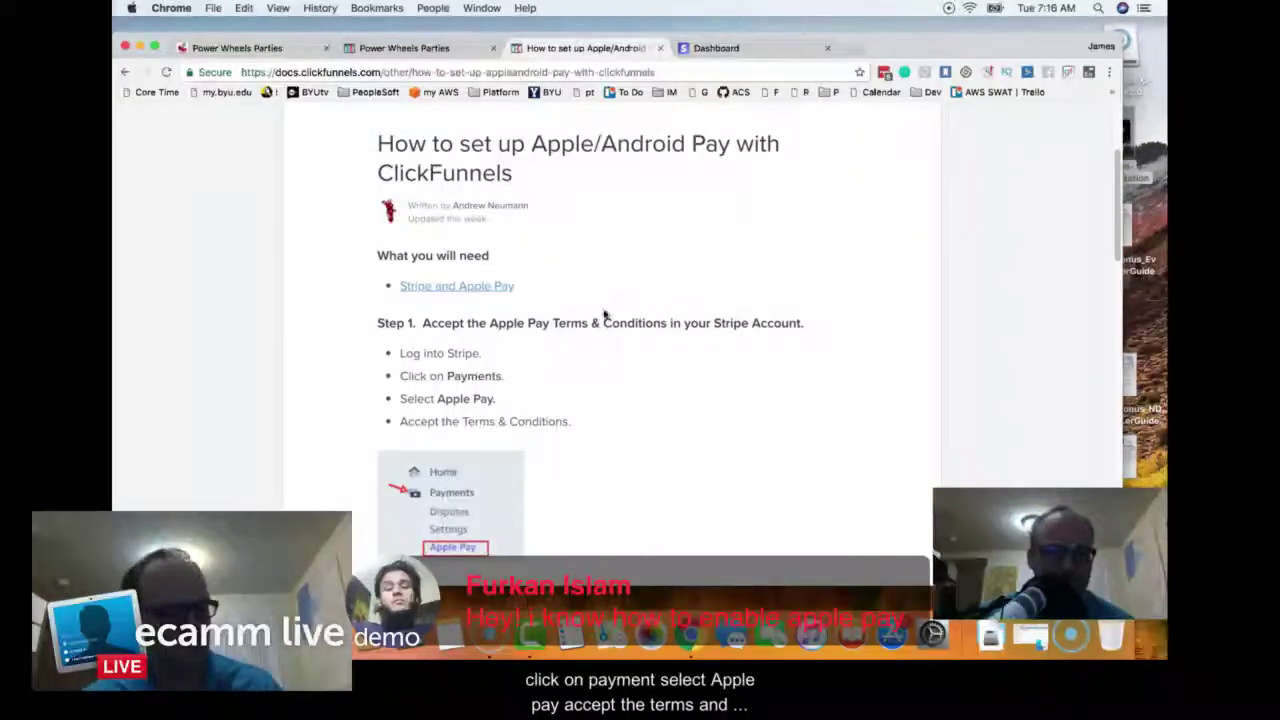
click(714, 48)
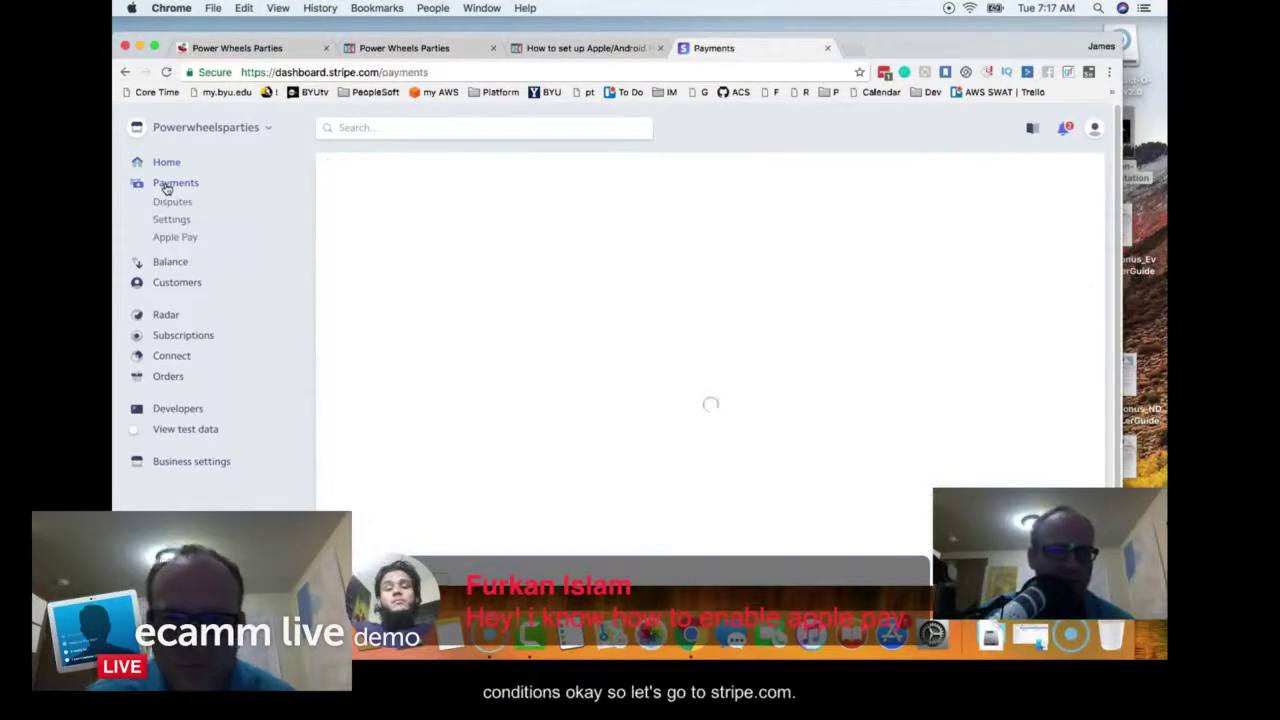
click(175, 237)
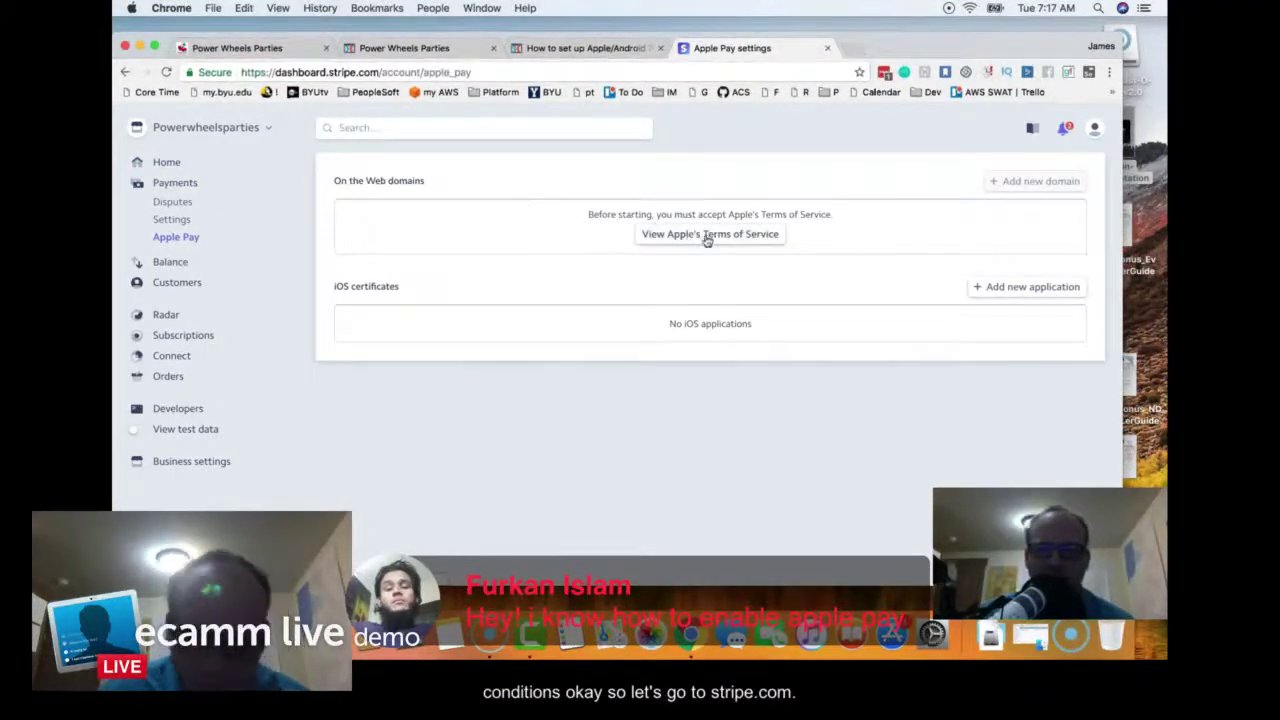
click(620, 48)
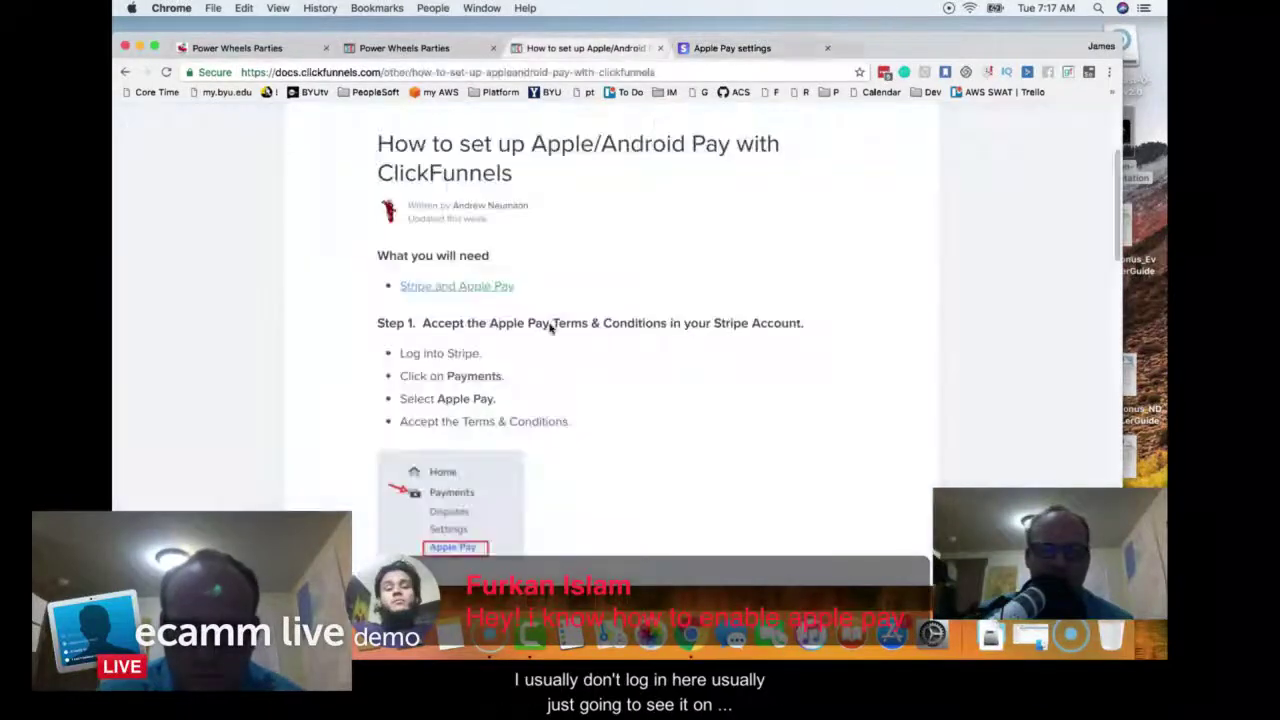
scroll(572, 412, down, 3)
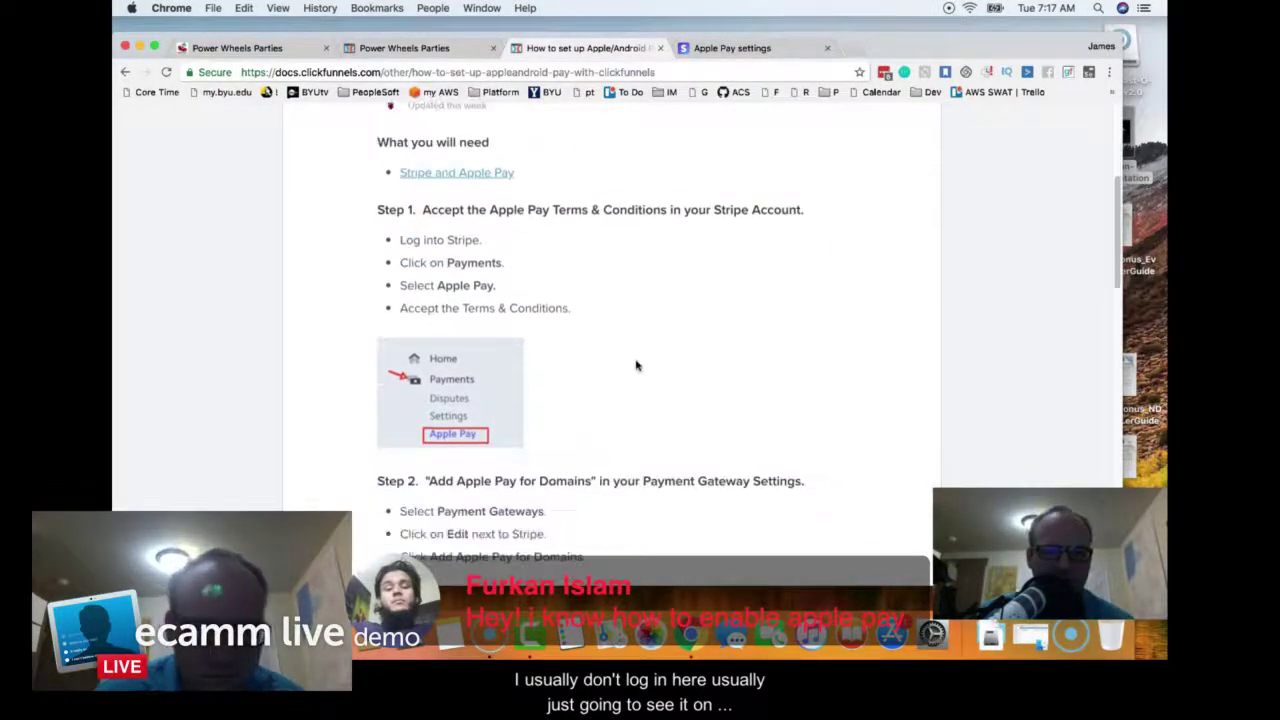
click(735, 48)
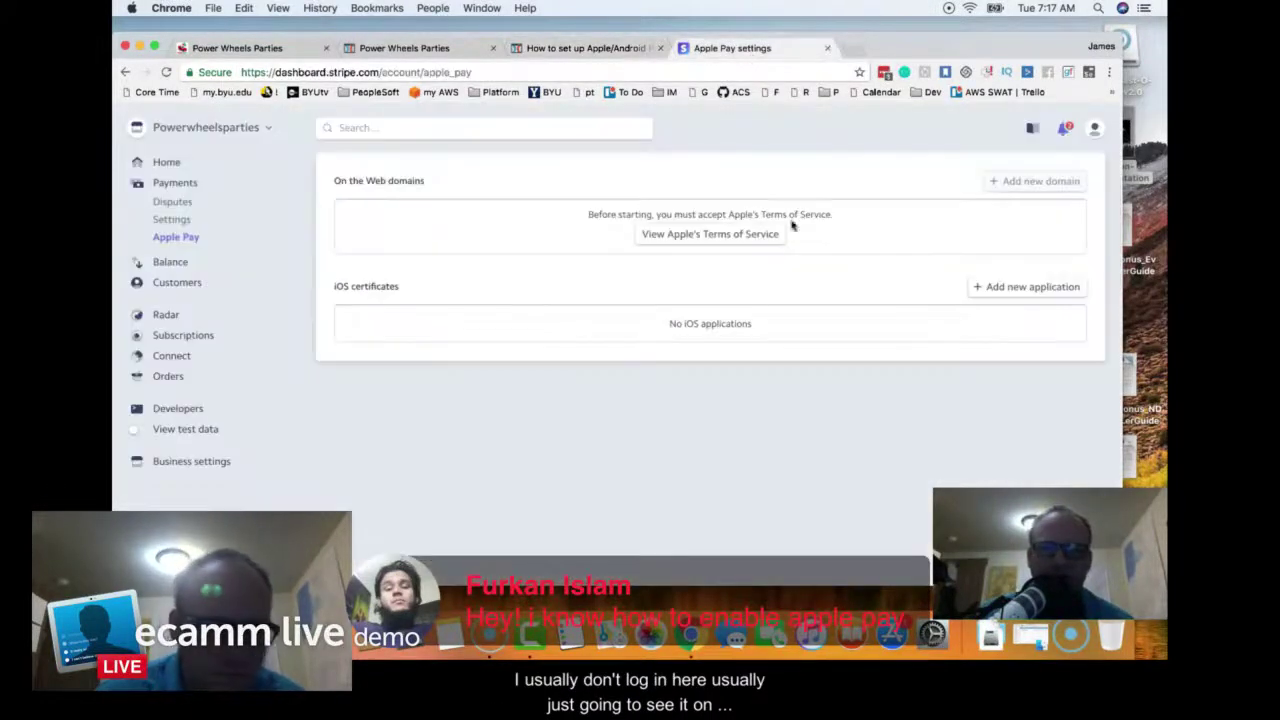
View Apple's Apple Pay Terms of Service and accept them.
click(720, 234)
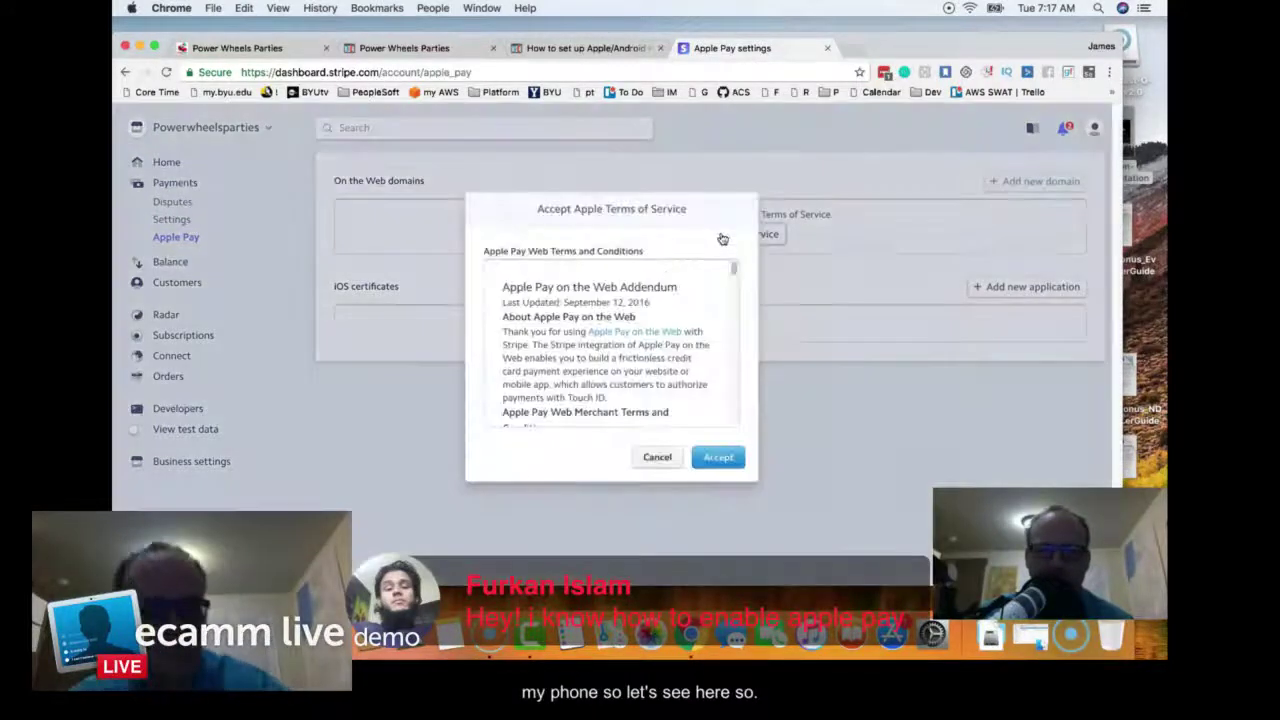
scroll(679, 327, down, 5)
scroll(679, 327, down, 5)
scroll(679, 327, down, 5)
scroll(679, 327, down, 5)
click(713, 457)
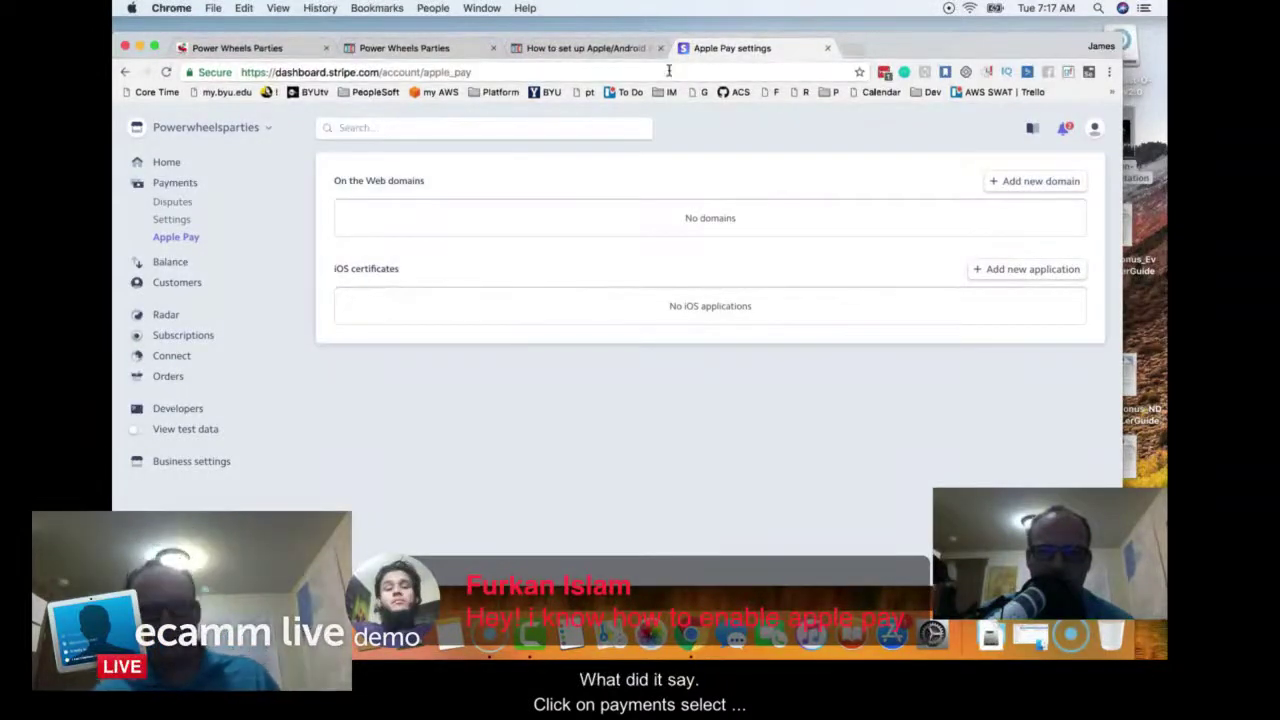
Scroll the Apple/Android Pay article down to Step 2, 'Add Apple Pay for Domains'.
click(606, 50)
scroll(634, 314, down, 1)
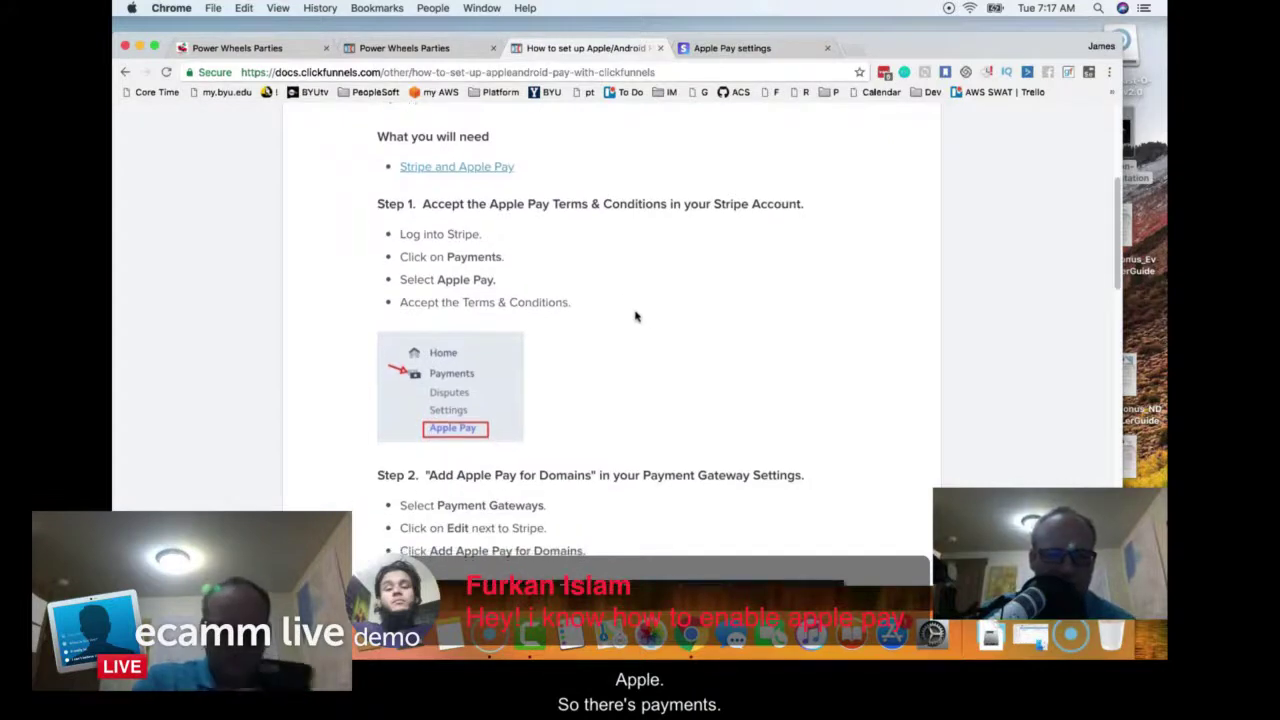
scroll(615, 340, down, 2)
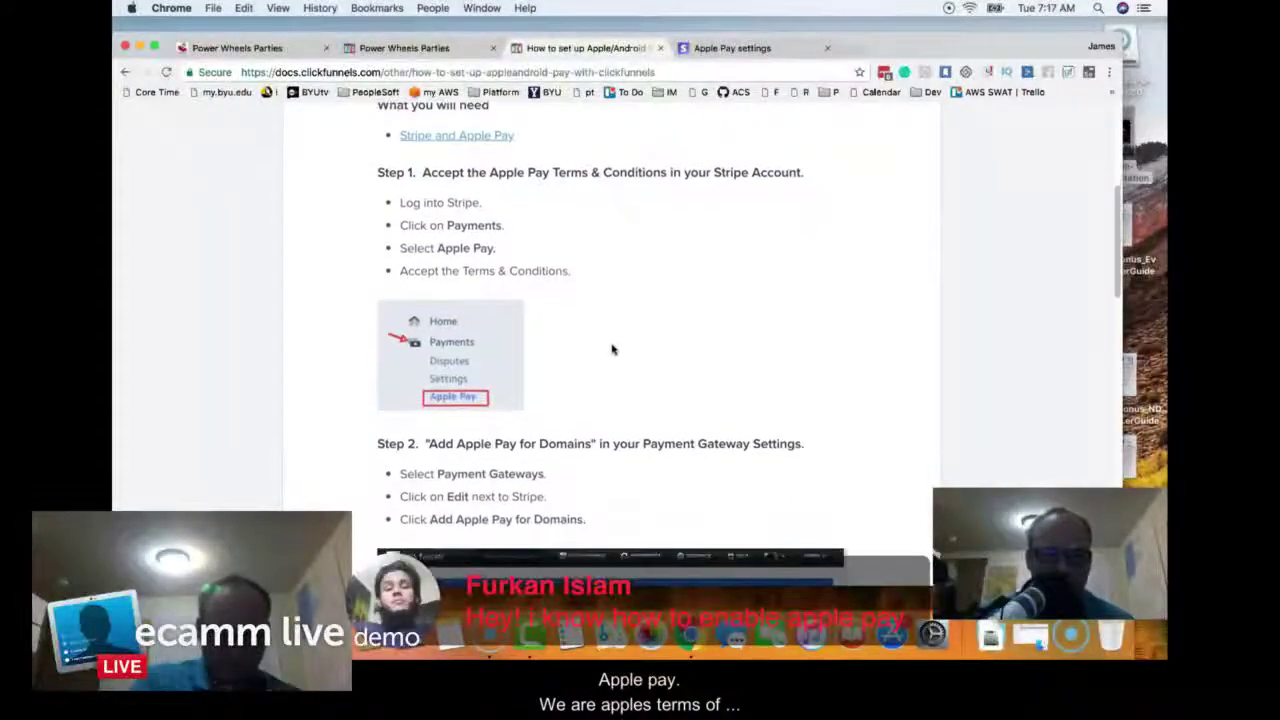
scroll(618, 342, down, 2)
scroll(618, 342, down, 3)
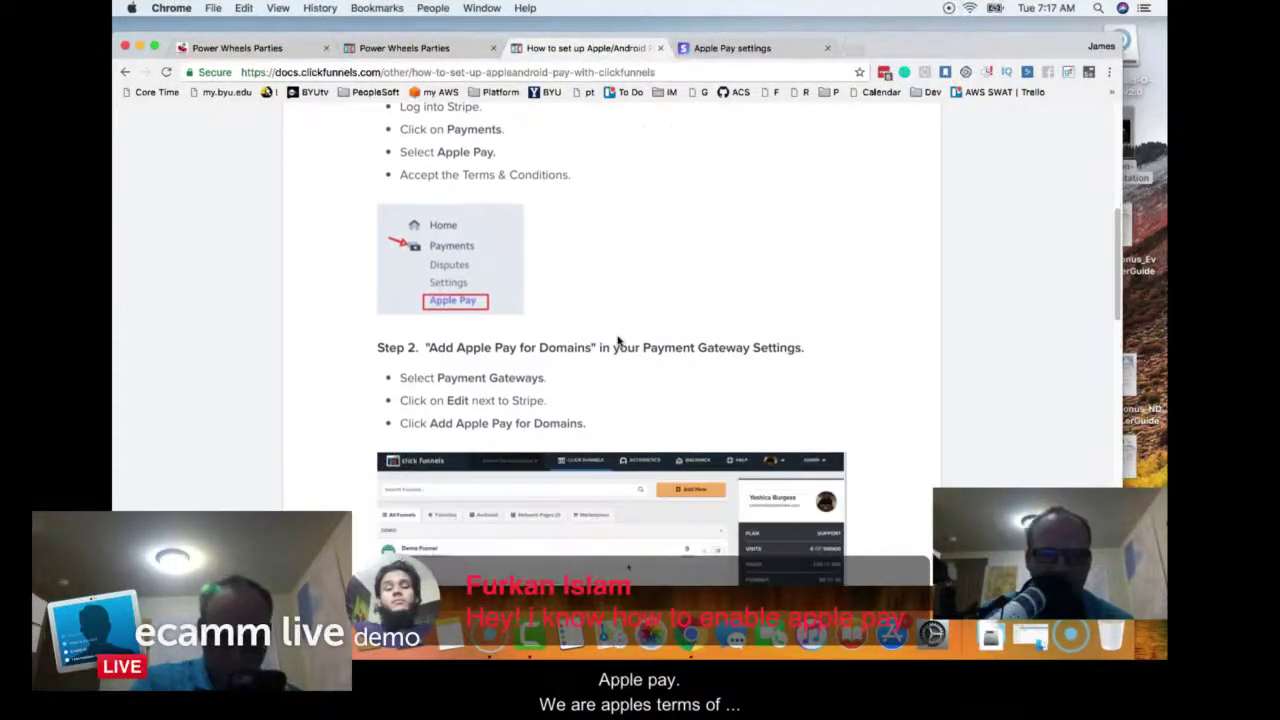
scroll(618, 342, down, 3)
scroll(618, 342, down, 1)
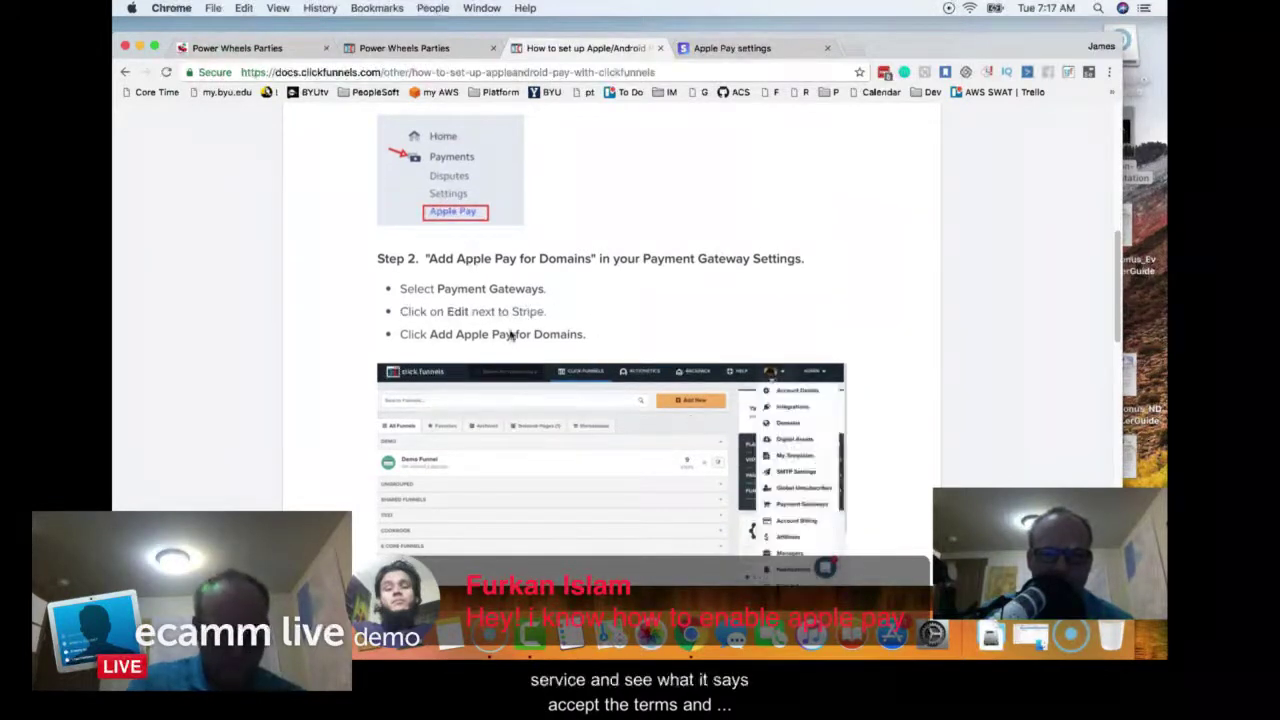
scroll(638, 303, down, 1)
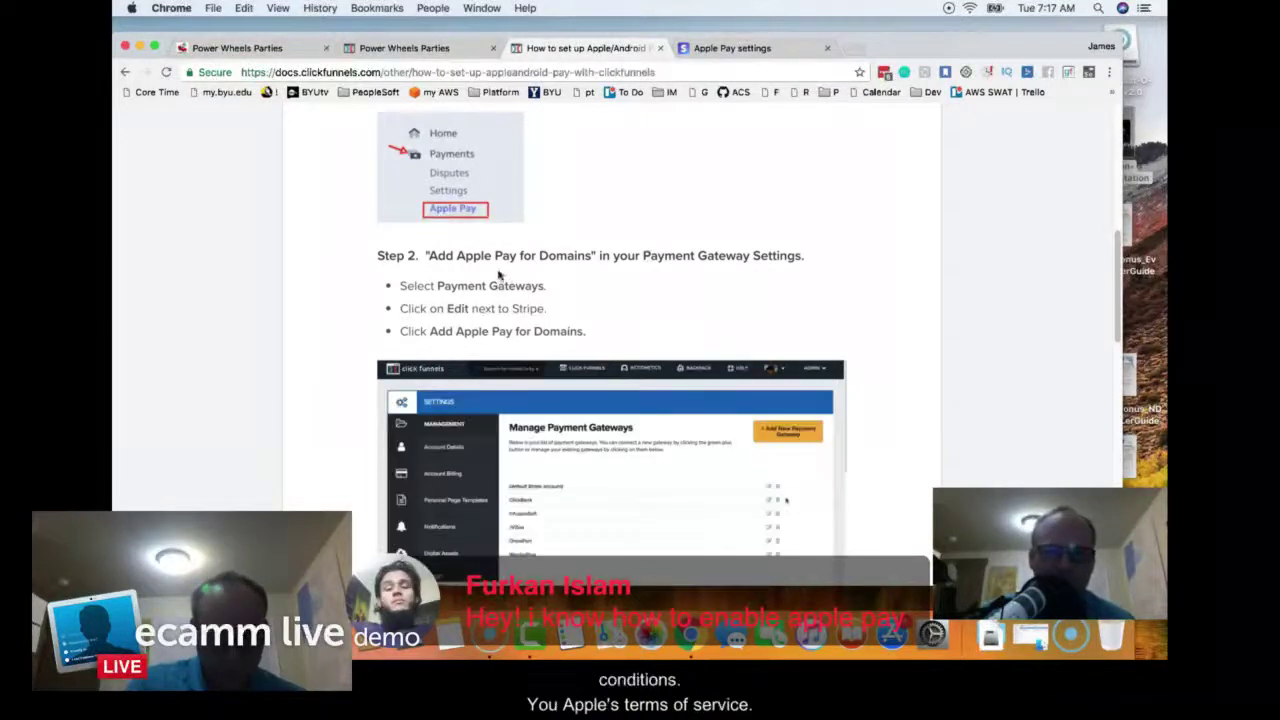
scroll(630, 293, down, 1)
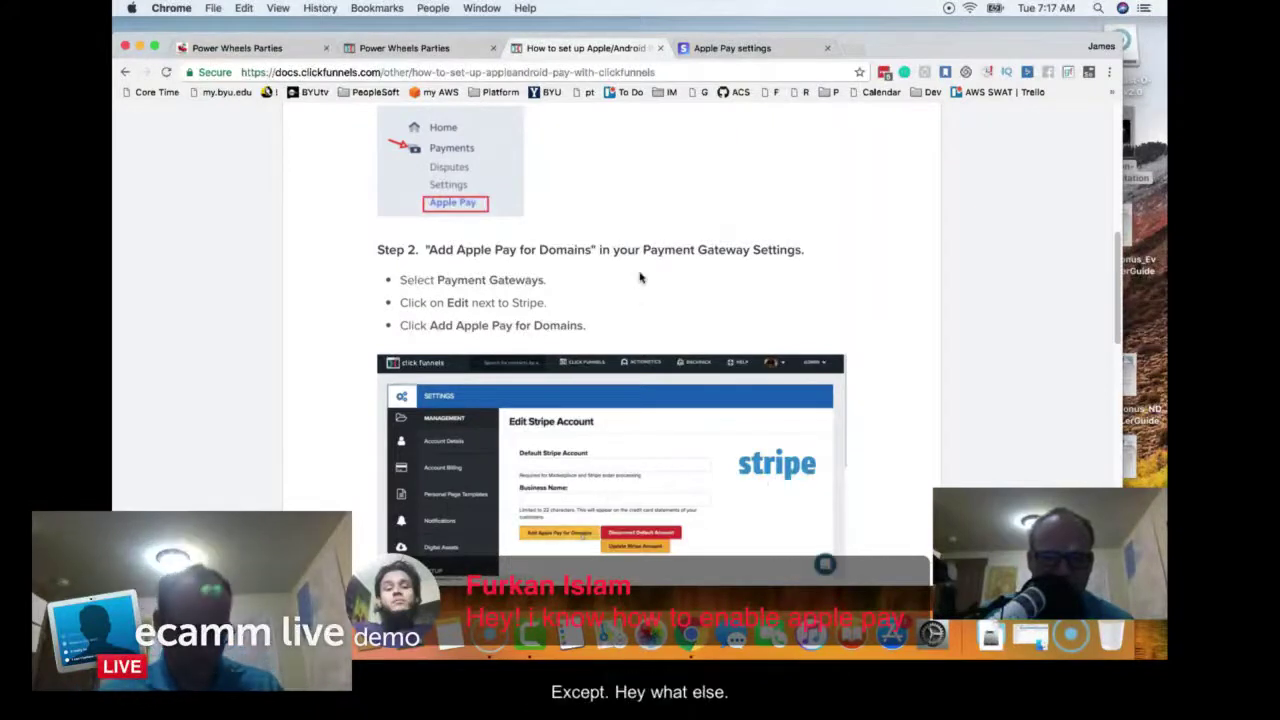
scroll(659, 252, down, 1)
scroll(659, 252, down, 1)
scroll(659, 252, down, 1)
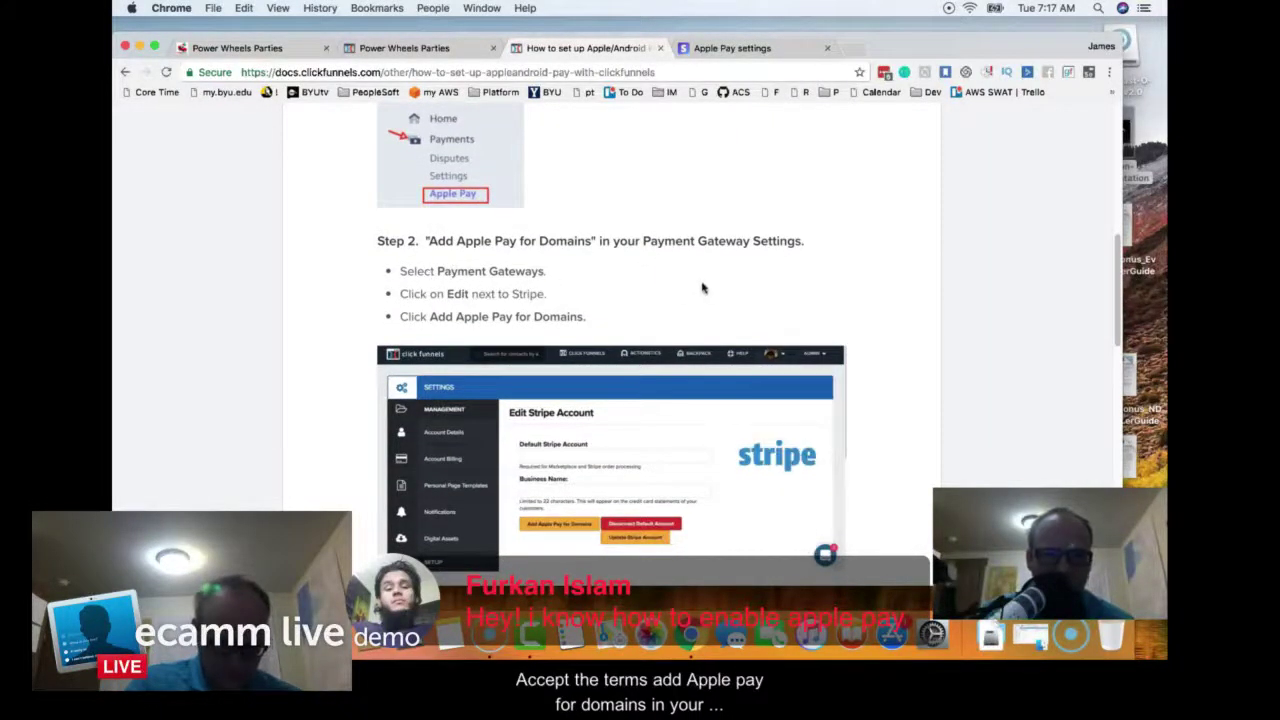
Exit the page editor and open Payment Gateways from the account menu to list the default Stripe account.
click(420, 48)
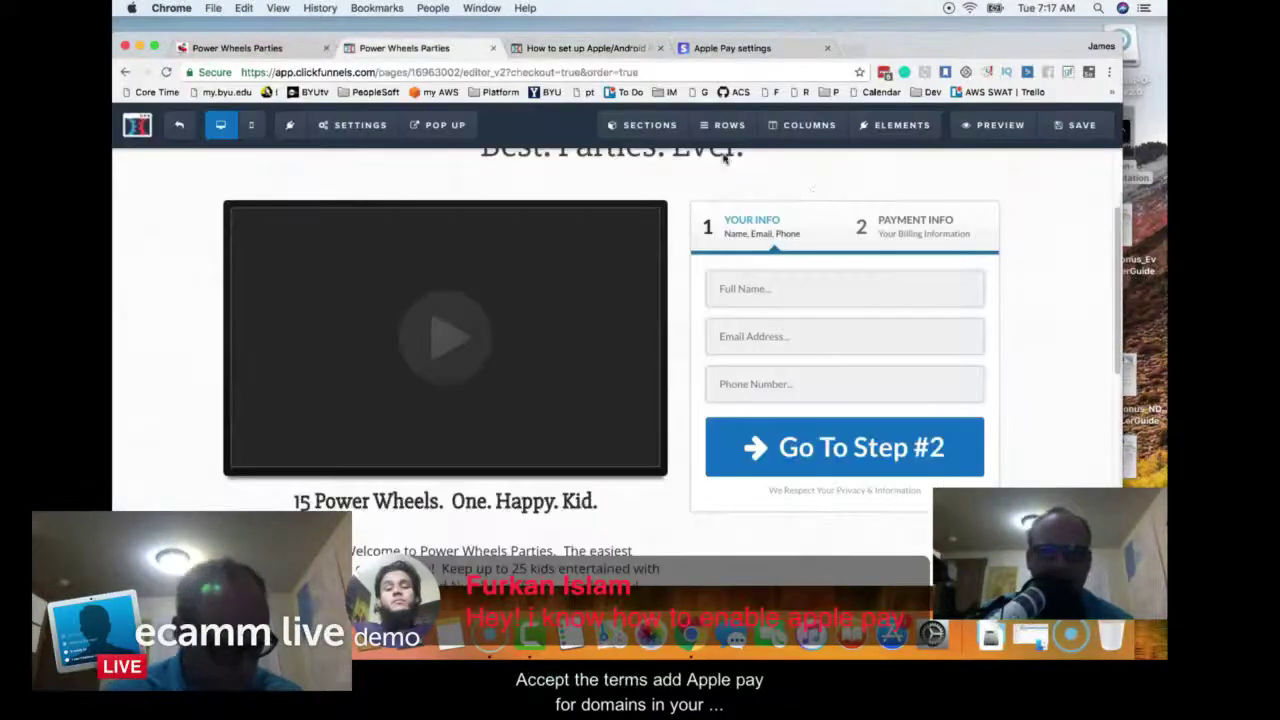
click(180, 126)
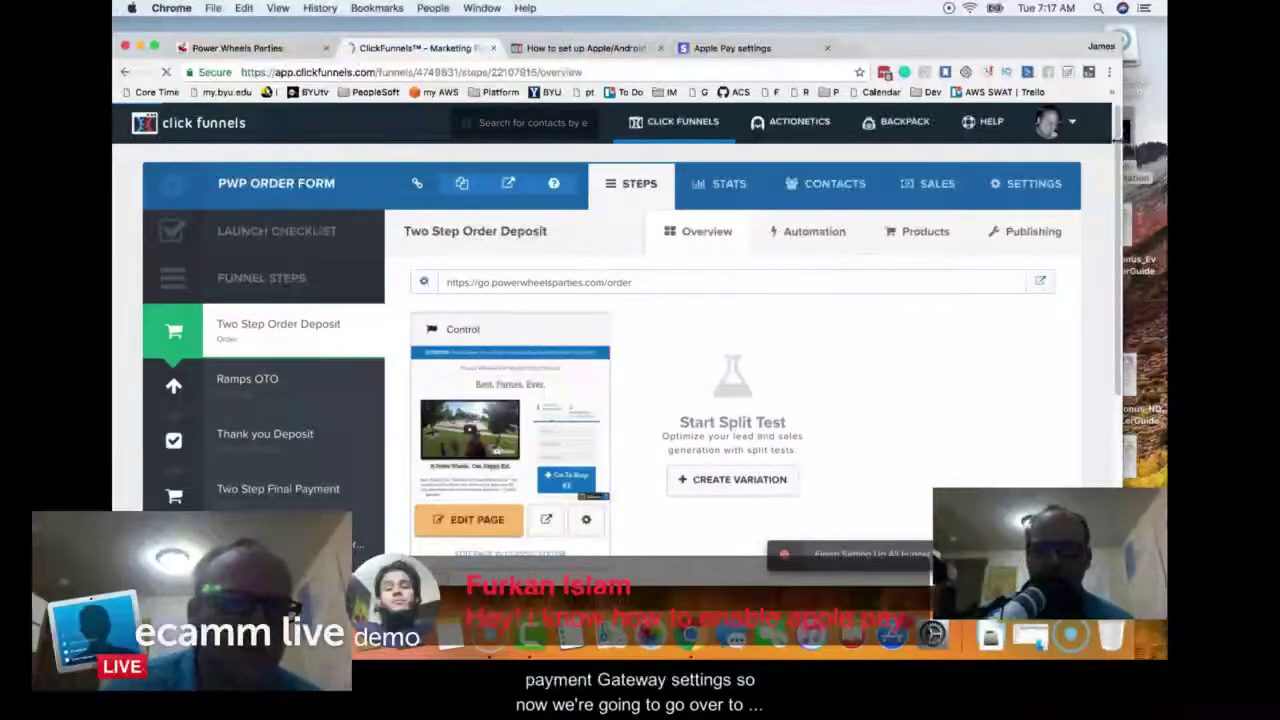
click(1055, 121)
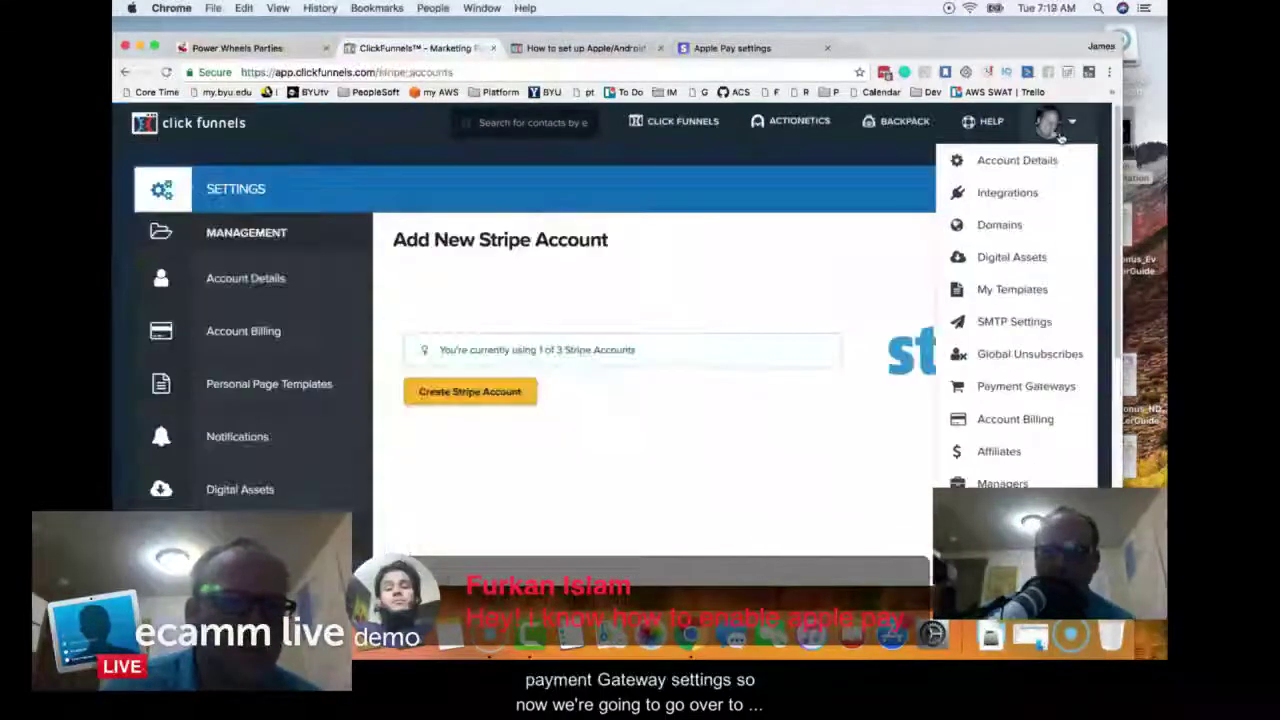
click(1013, 390)
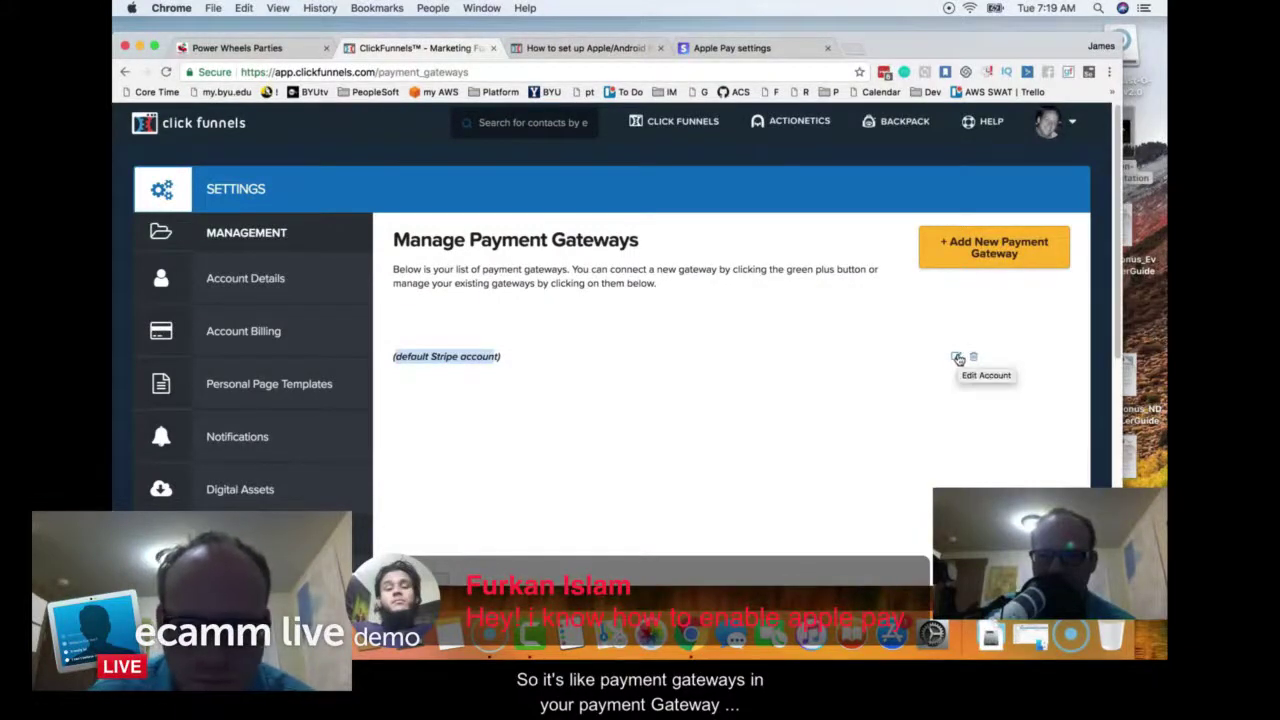
Open the default Stripe account's edit page and save it with Update Stripe Account.
click(957, 358)
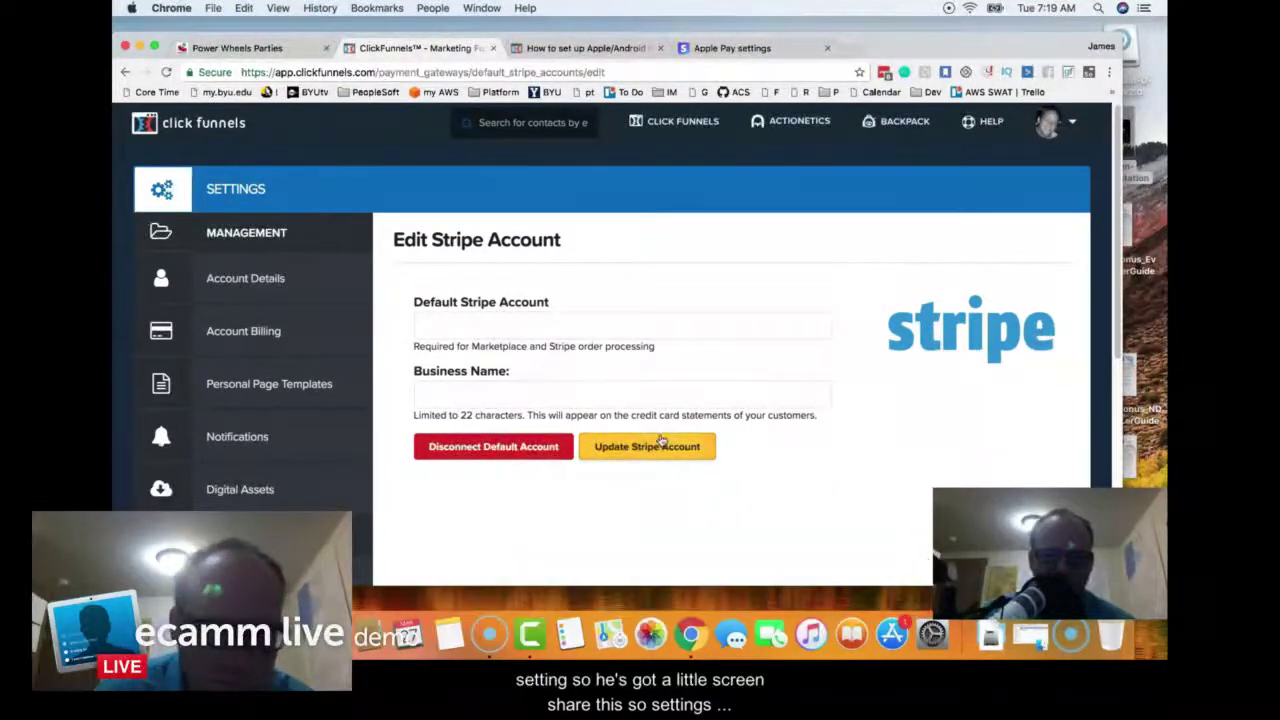
scroll(823, 451, down, 1)
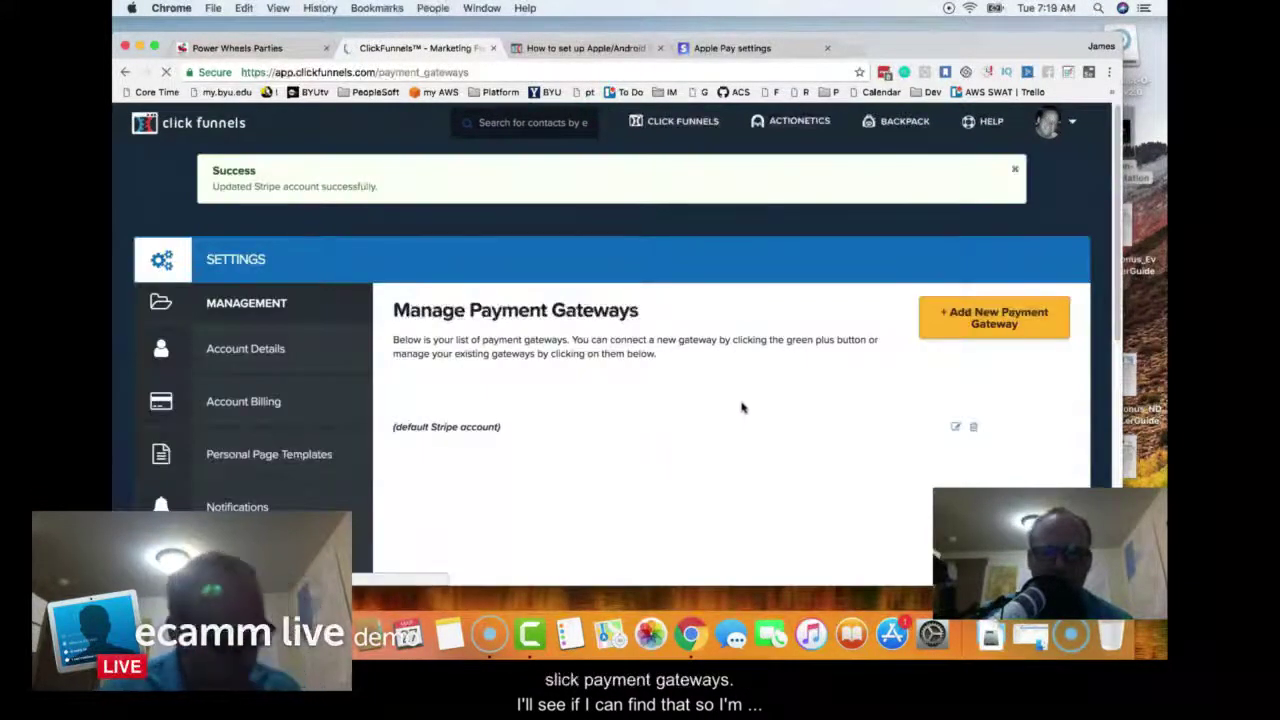
scroll(742, 407, down, 2)
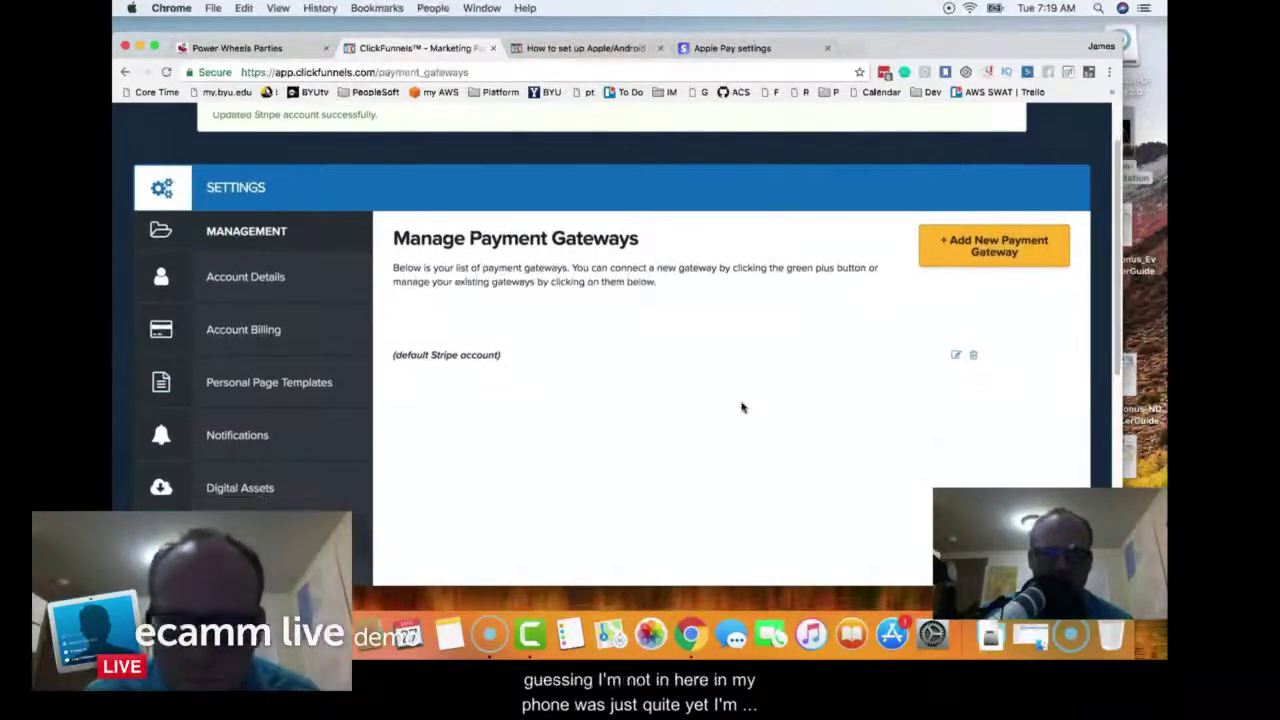
scroll(742, 407, down, 5)
scroll(742, 407, up, 3)
scroll(741, 405, up, 1)
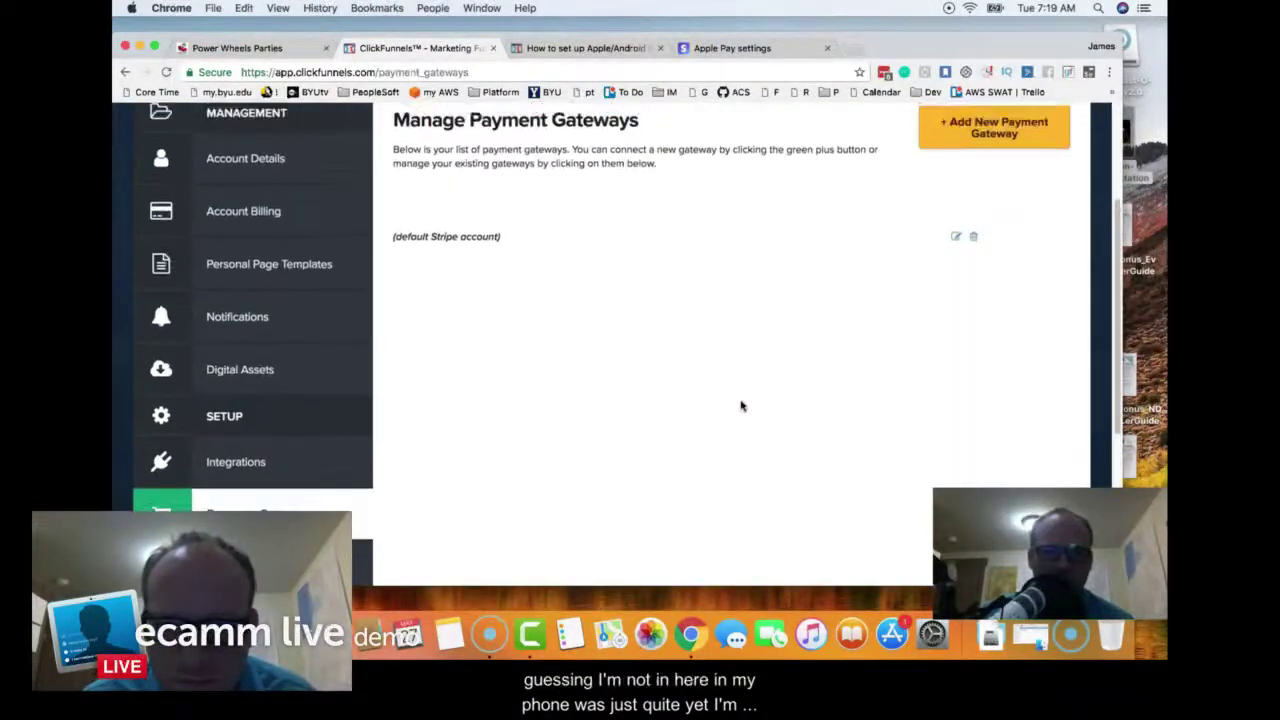
scroll(573, 297, up, 1)
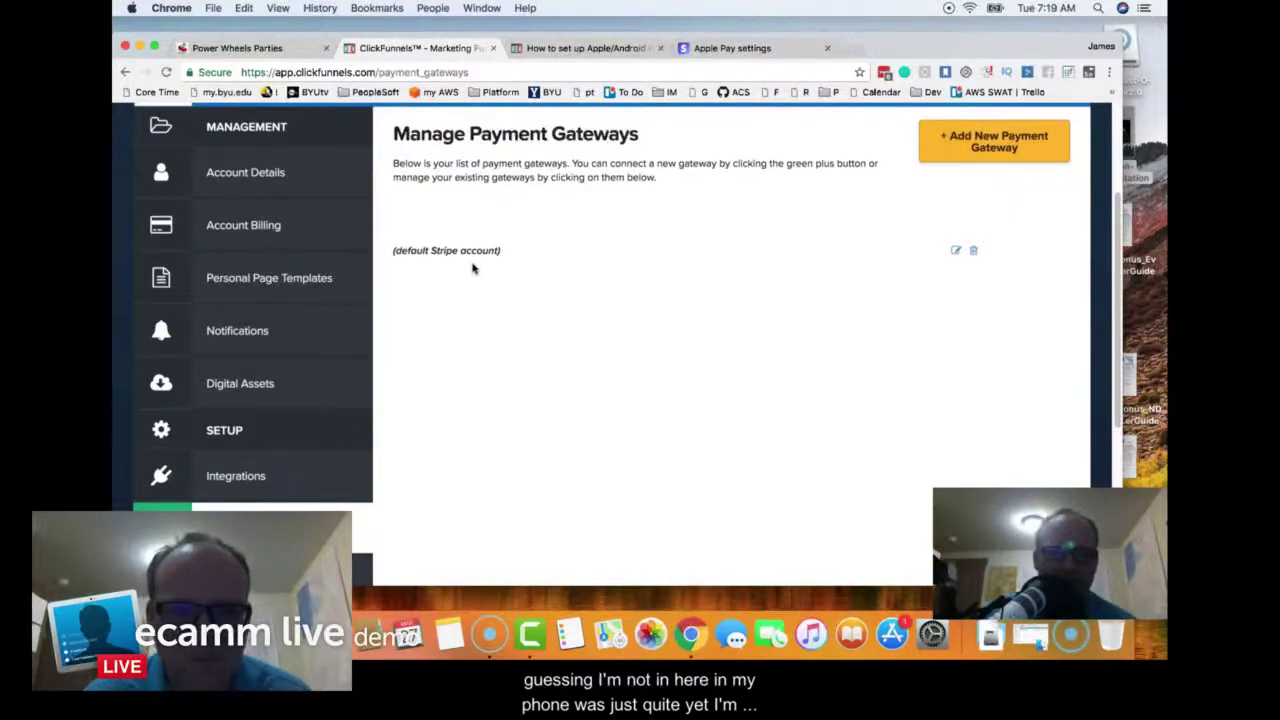
Reopen the default Stripe account's edit page and check it for an Apple Pay for domains option.
click(956, 254)
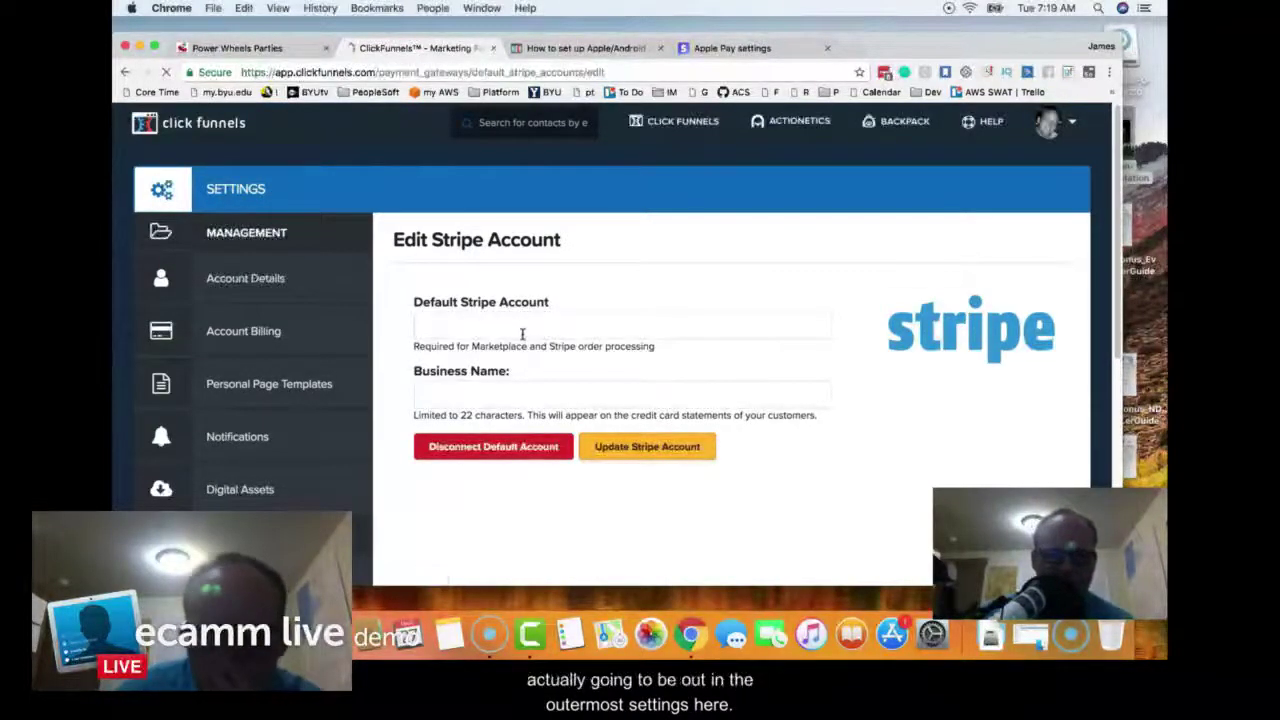
scroll(478, 345, down, 1)
scroll(484, 352, down, 2)
scroll(495, 350, down, 3)
scroll(510, 340, up, 3)
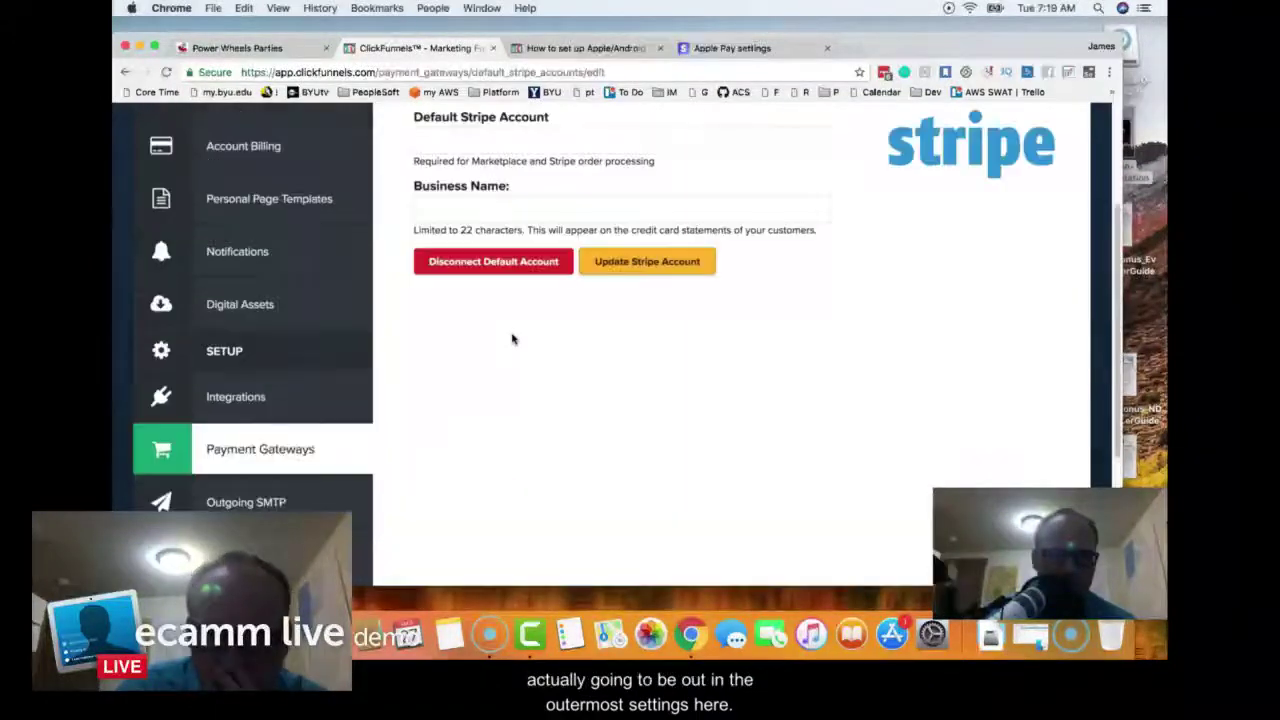
Return to the Apple Pay setup guide and scroll down to Step 2.
click(571, 48)
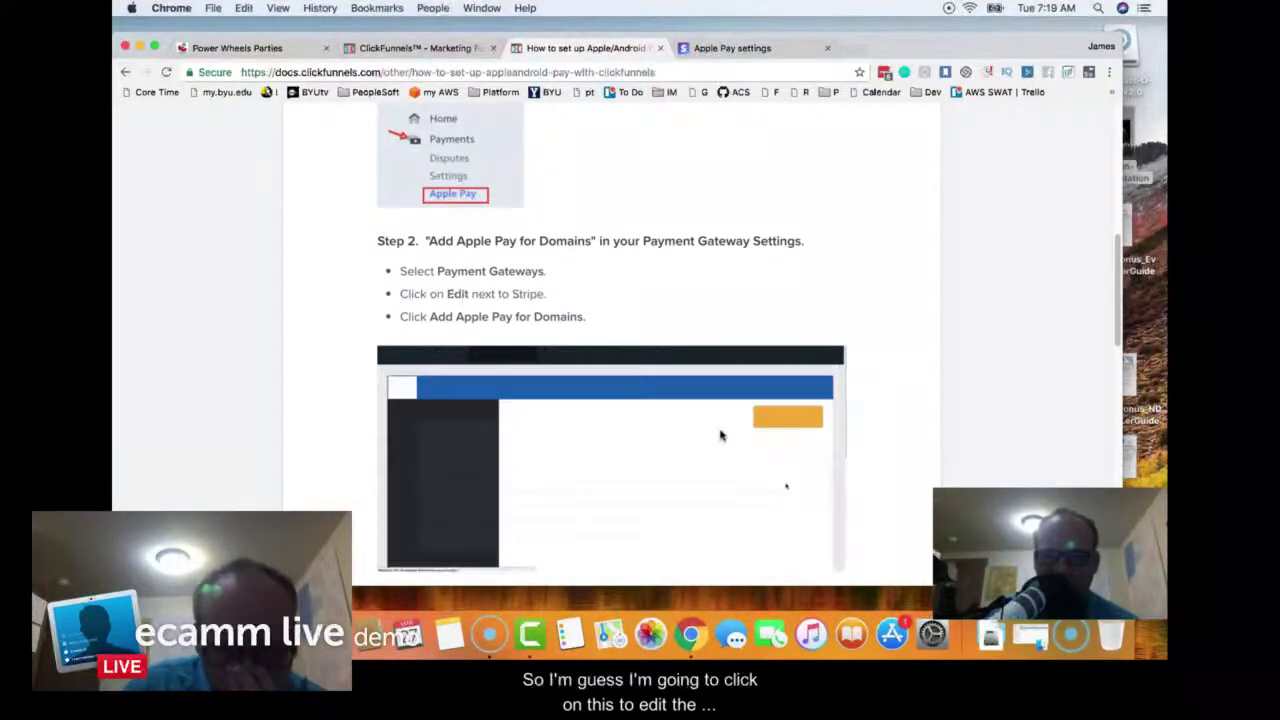
scroll(707, 328, down, 1)
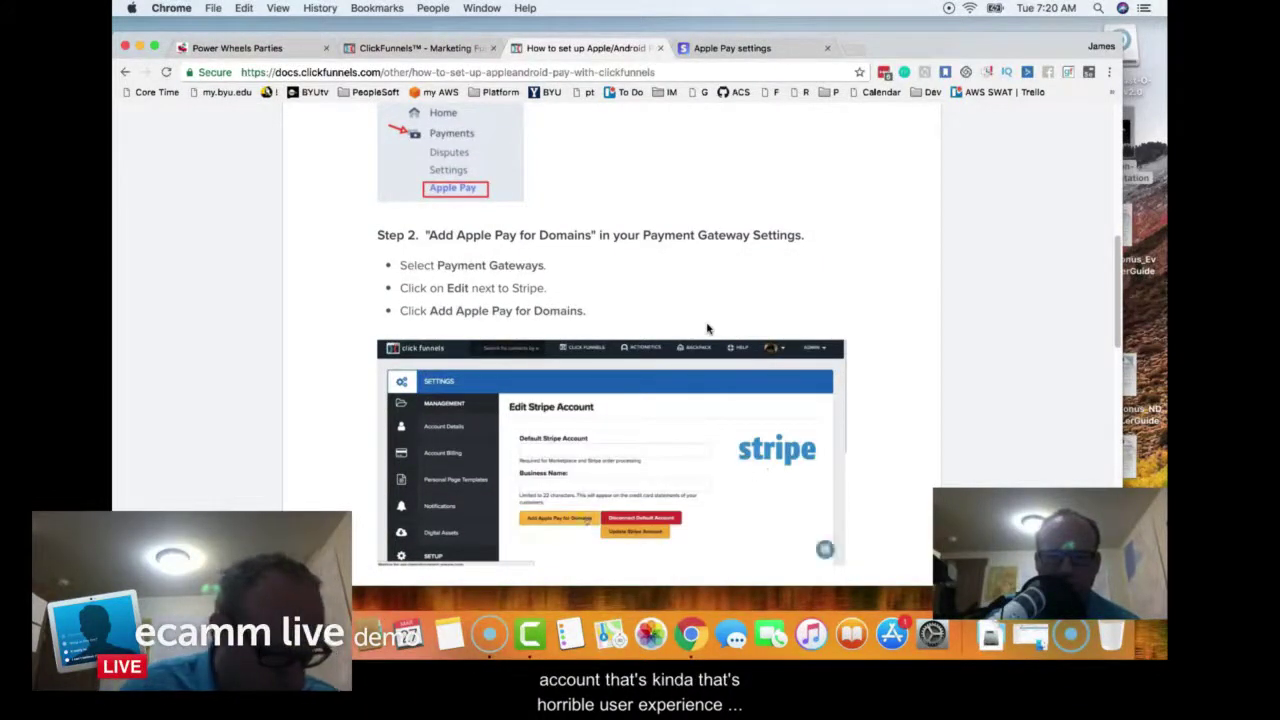
scroll(707, 328, down, 1)
scroll(707, 328, down, 1)
scroll(707, 328, down, 1)
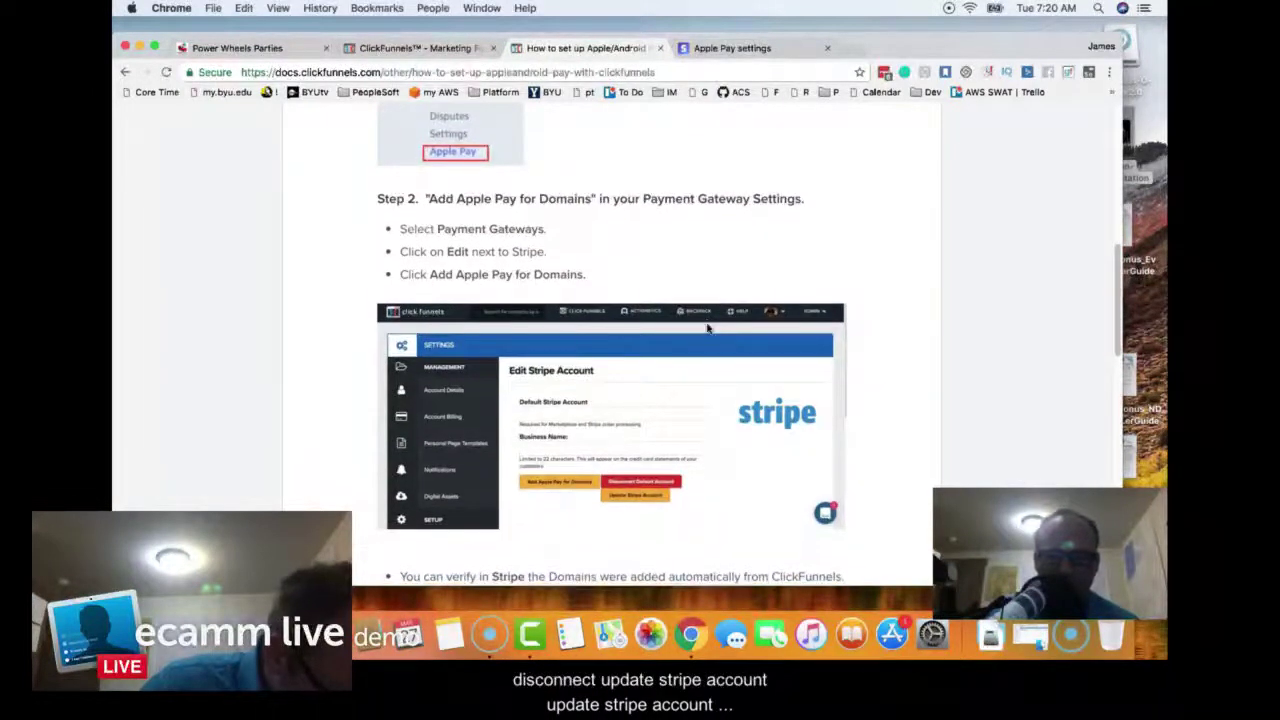
scroll(707, 328, down, 1)
scroll(707, 328, down, 5)
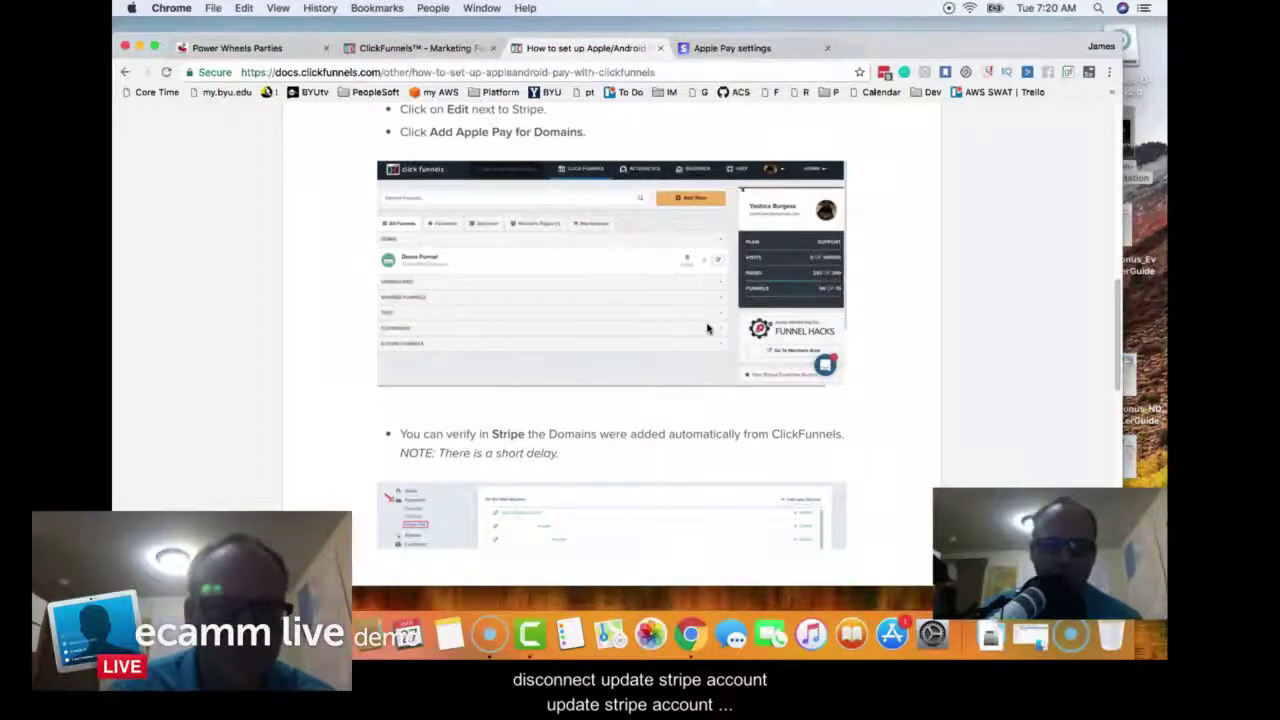
scroll(706, 326, down, 1)
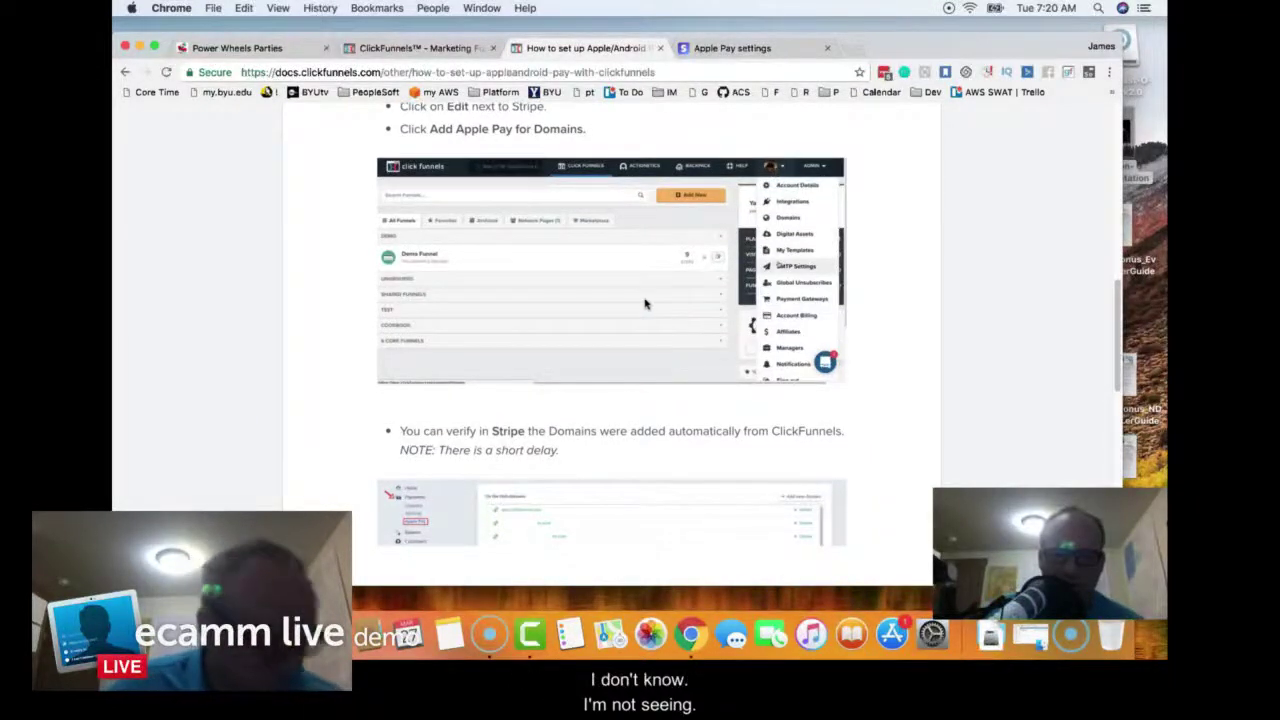
scroll(645, 303, down, 2)
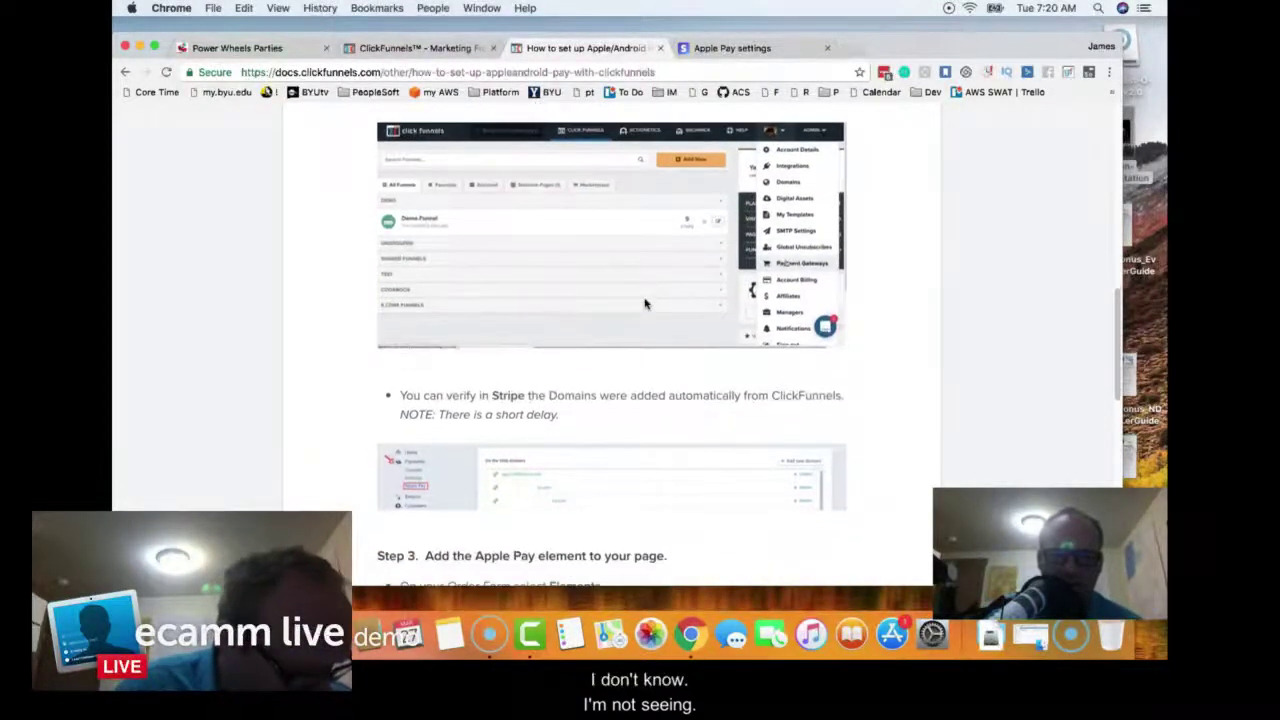
scroll(645, 303, down, 10)
Review Step 2's screenshot of the Add Apple Pay for Domains option, then continue through Step 3.
scroll(645, 303, up, 3)
scroll(645, 303, up, 6)
scroll(645, 303, up, 2)
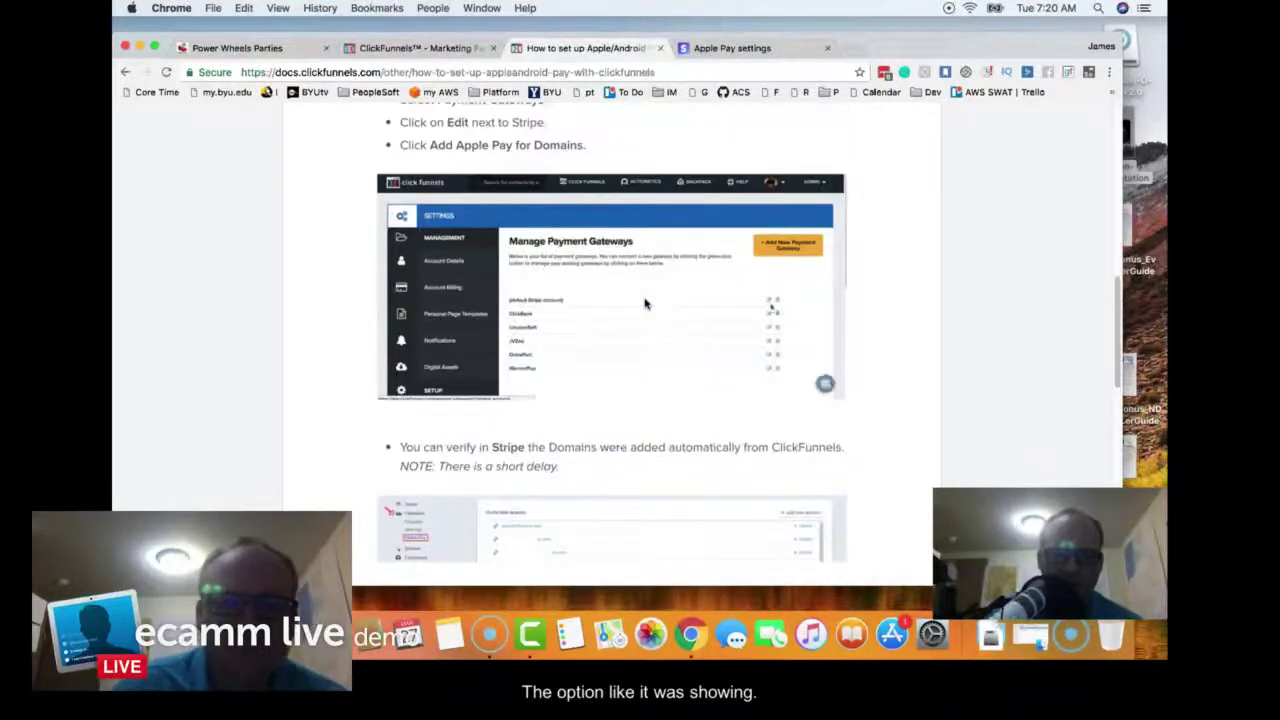
scroll(645, 303, down, 5)
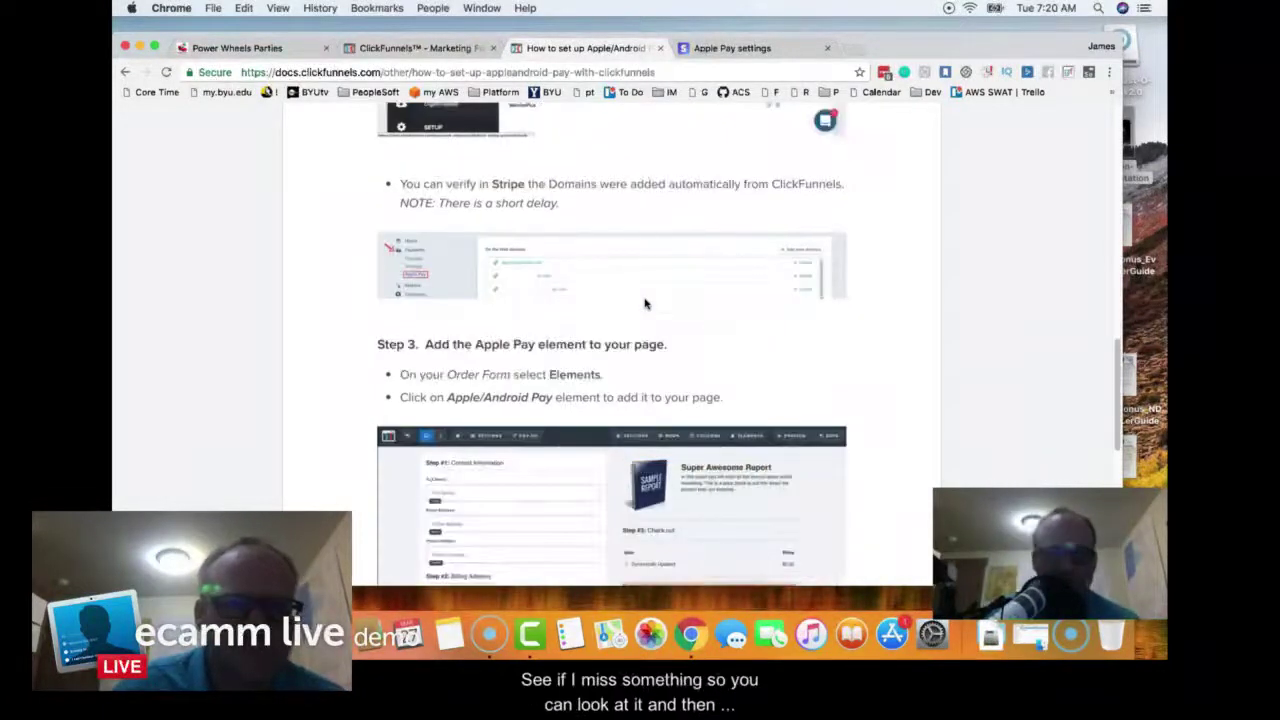
scroll(645, 303, up, 2)
scroll(645, 297, up, 10)
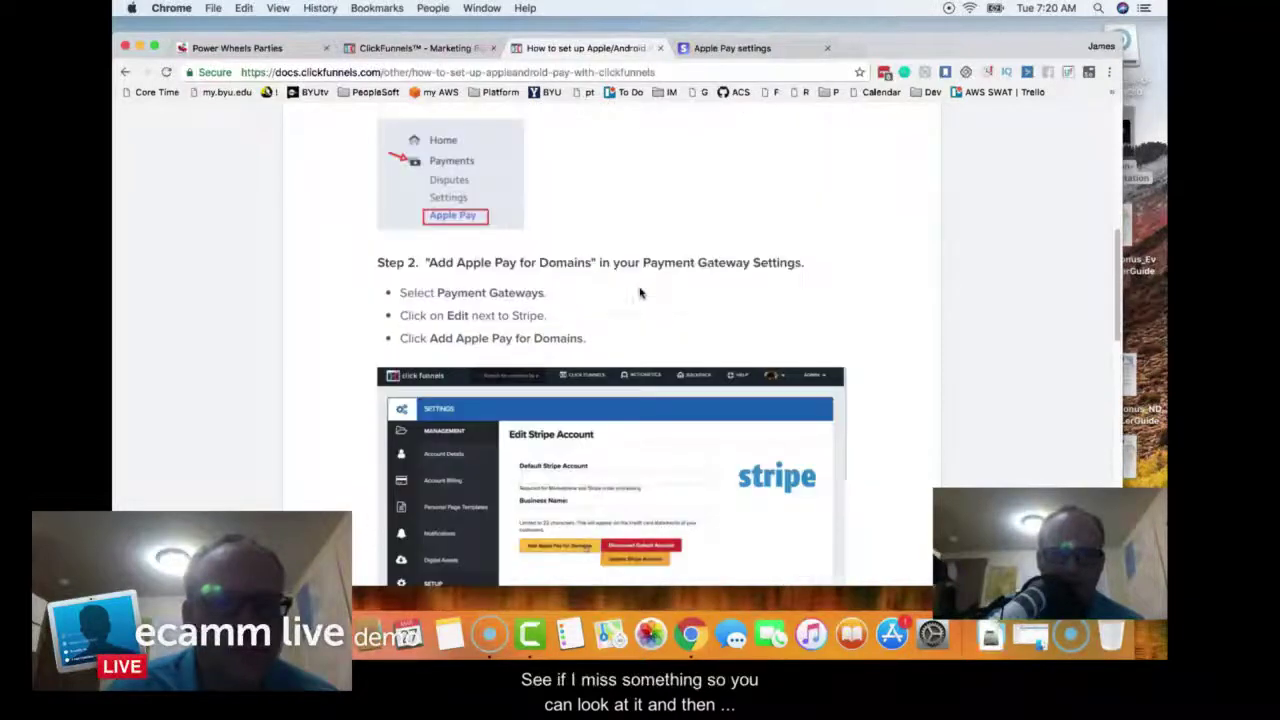
scroll(606, 395, down, 1)
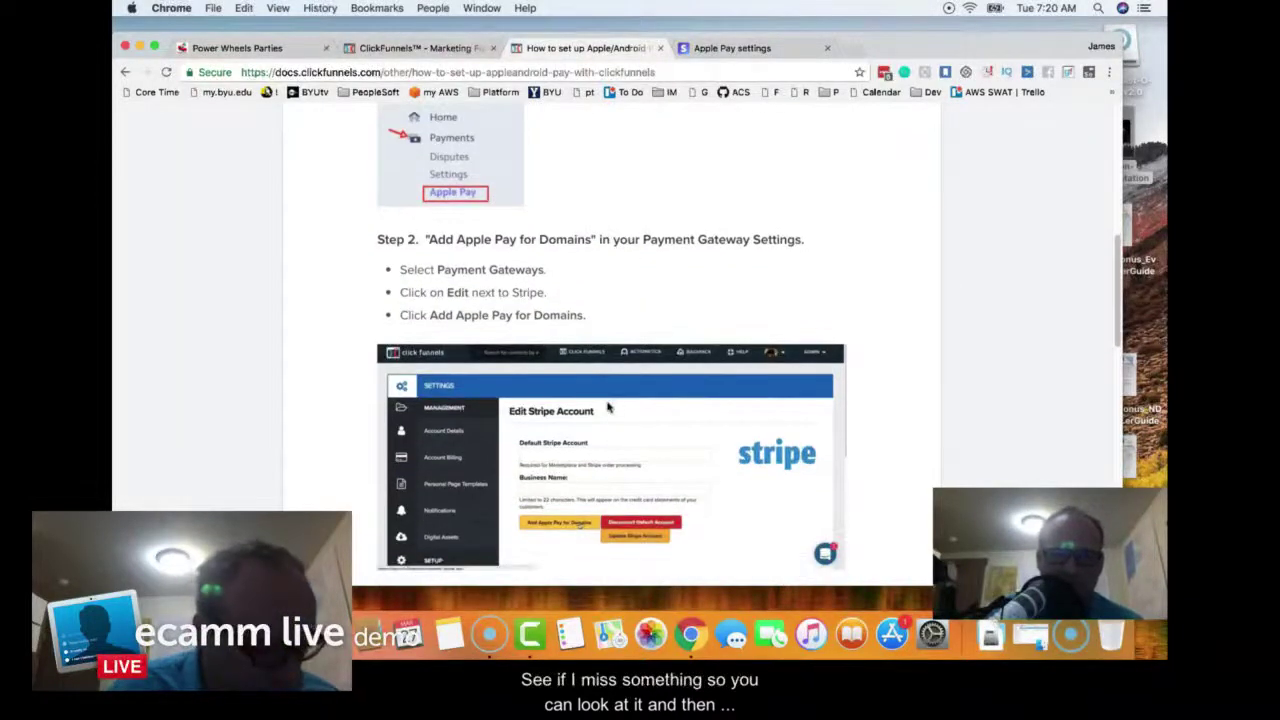
scroll(596, 441, down, 1)
scroll(560, 497, down, 1)
scroll(565, 490, down, 1)
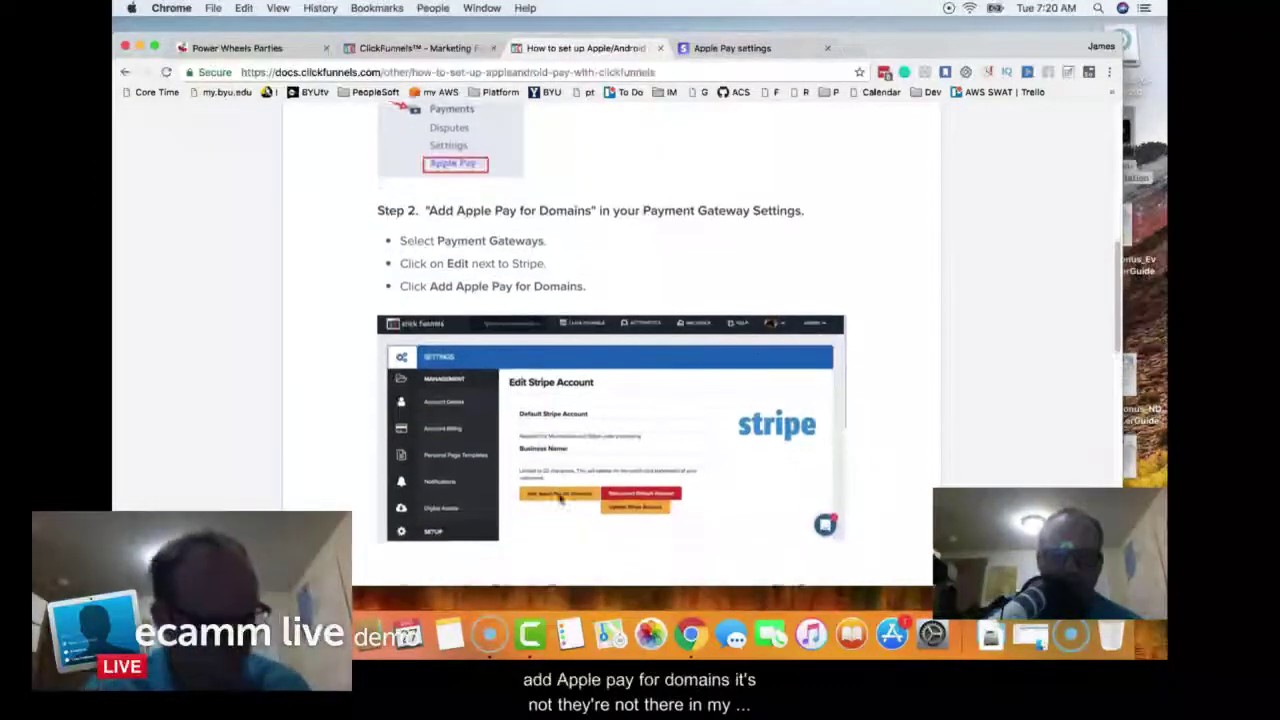
scroll(575, 482, down, 1)
scroll(585, 473, down, 1)
scroll(585, 473, down, 1)
scroll(585, 473, down, 1)
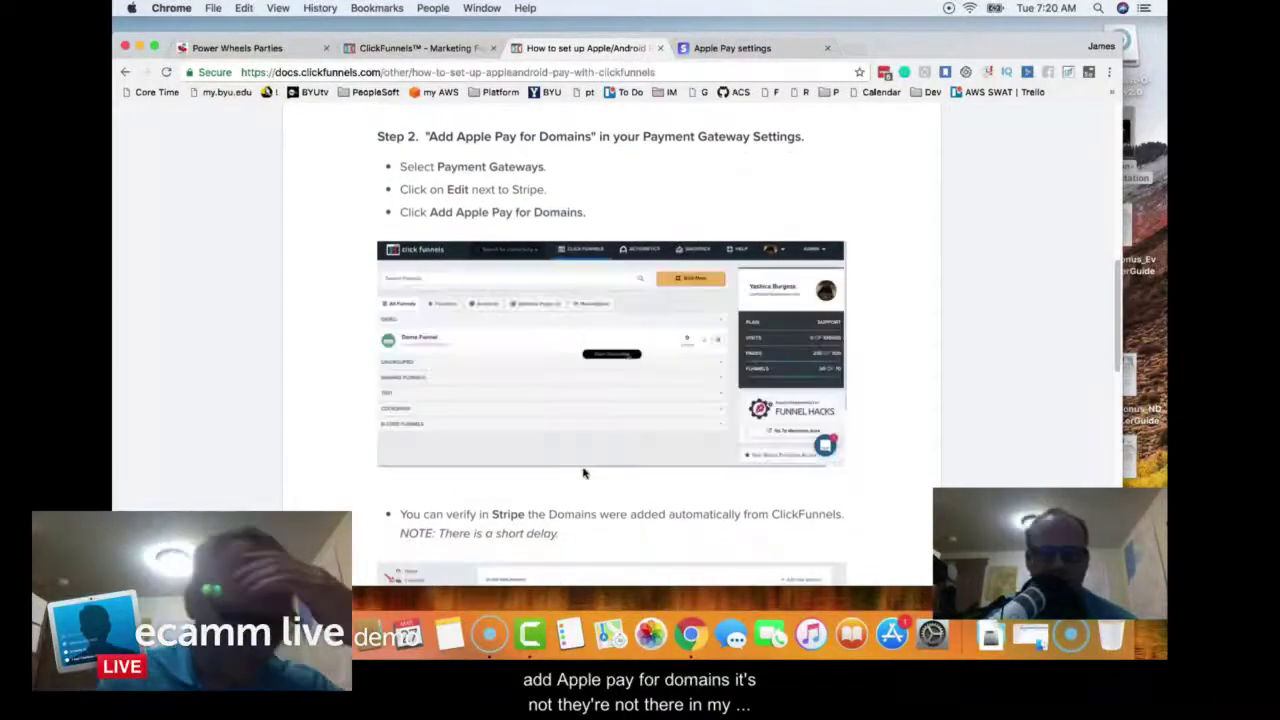
scroll(585, 473, down, 1)
scroll(585, 473, down, 1)
scroll(585, 473, down, 5)
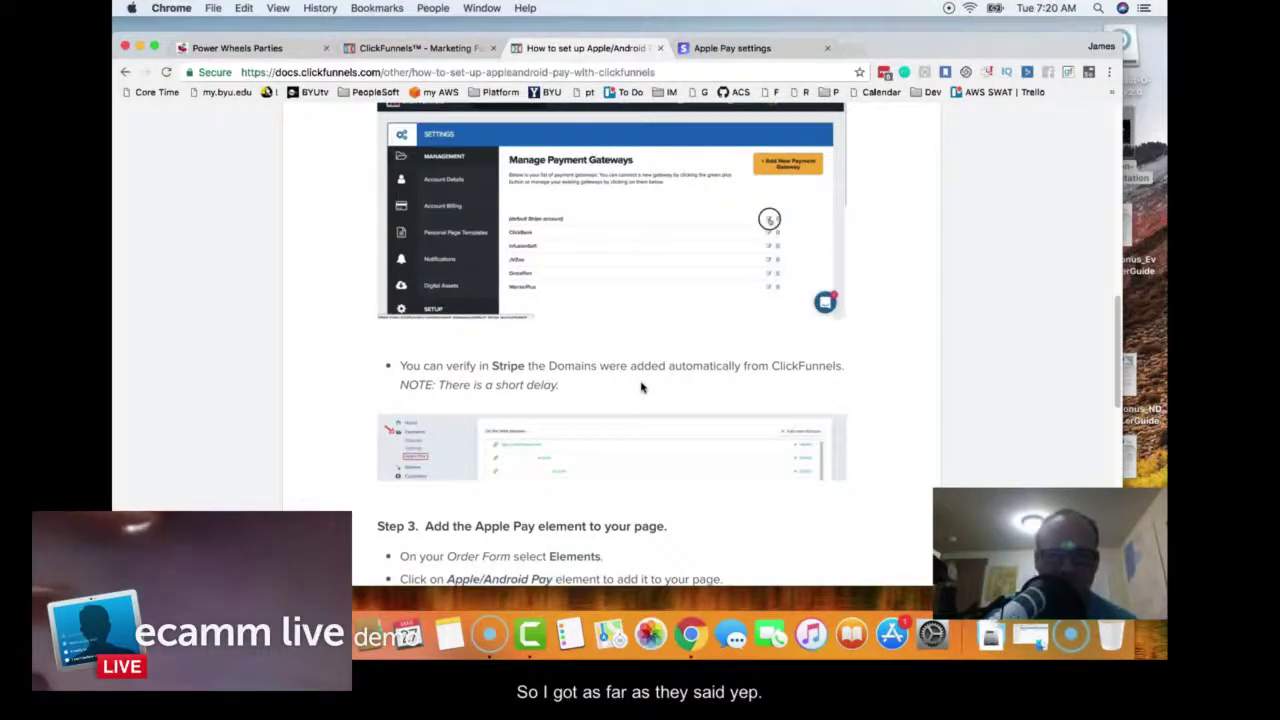
Open Stripe's add Apple Pay web domain form, then cancel it so no domains are listed.
click(768, 50)
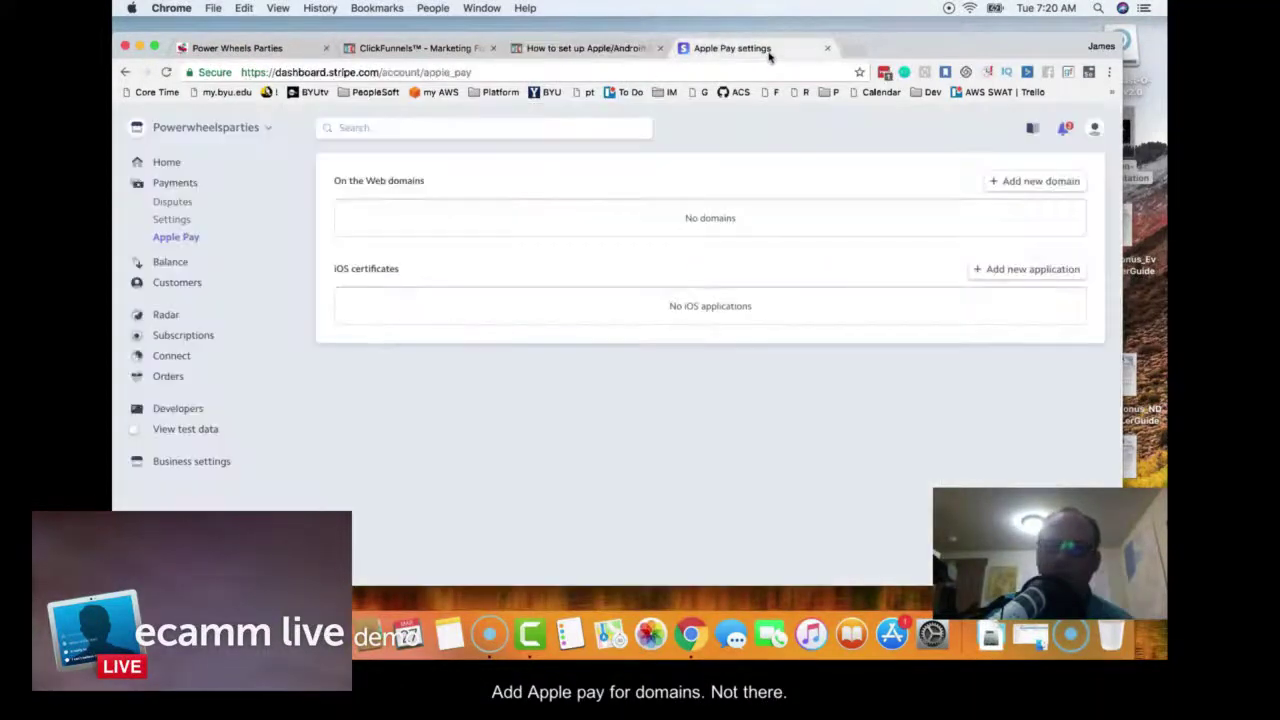
click(1018, 188)
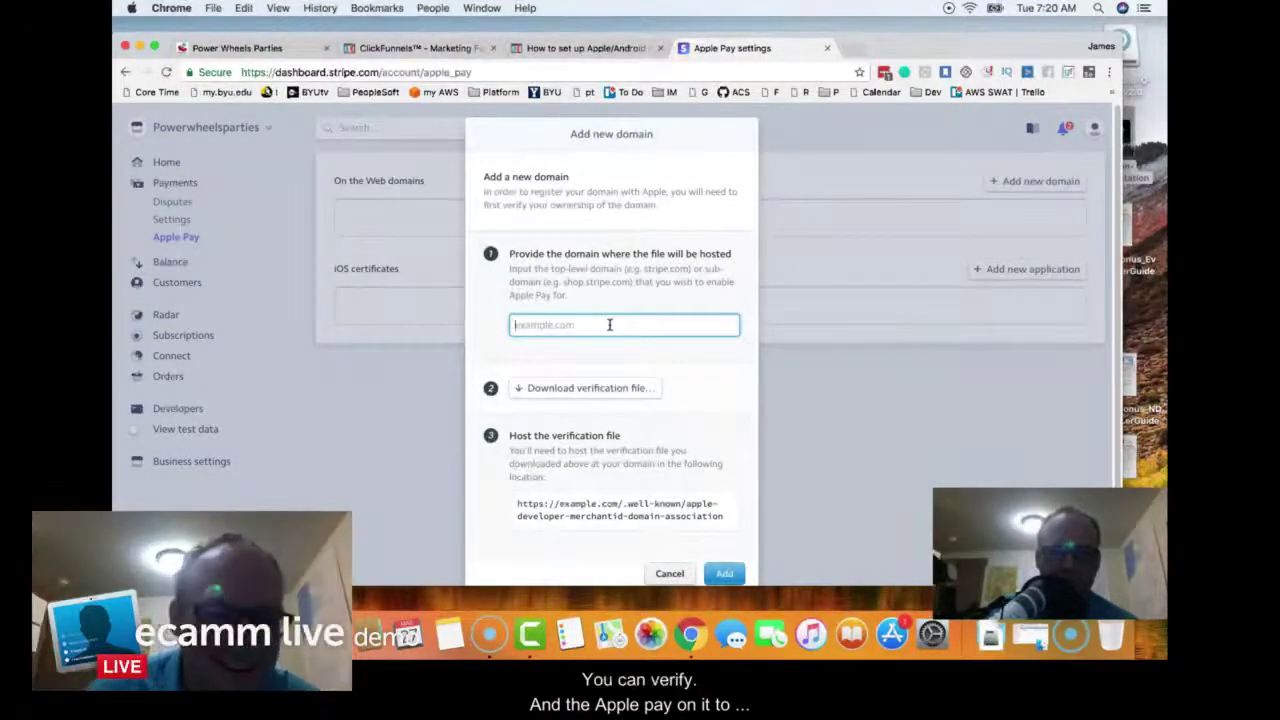
scroll(646, 363, down, 1)
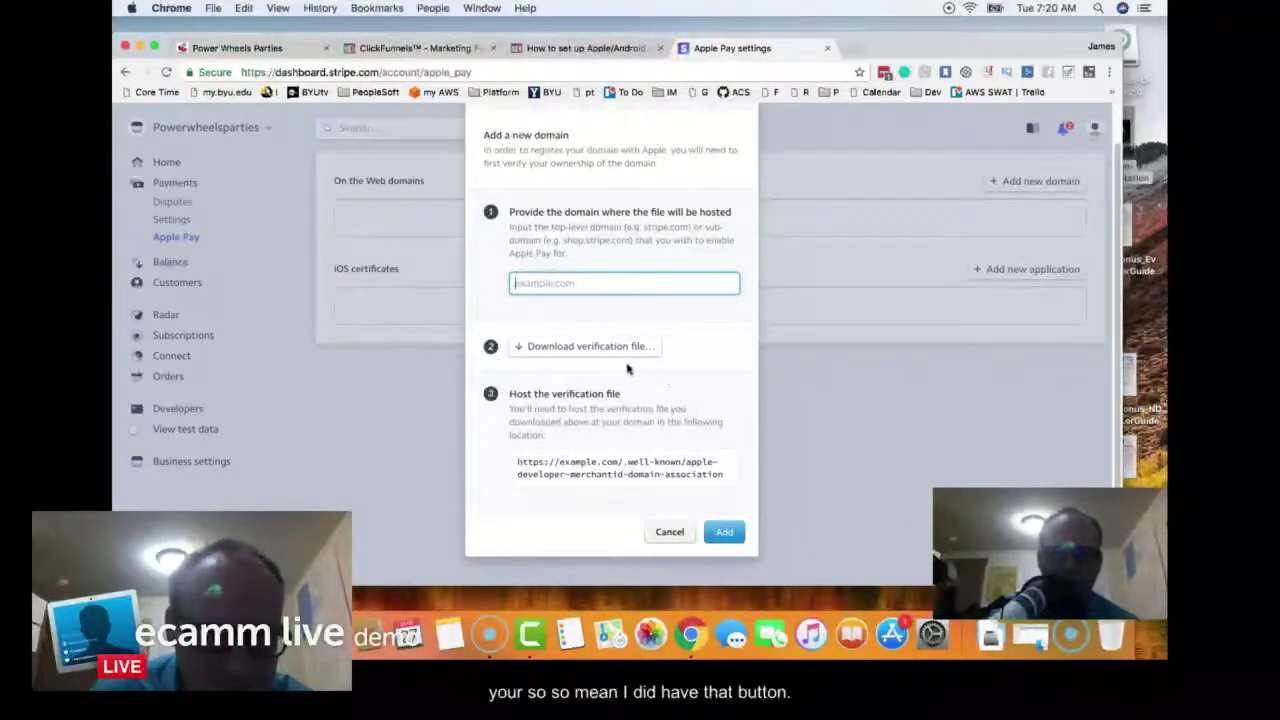
click(671, 534)
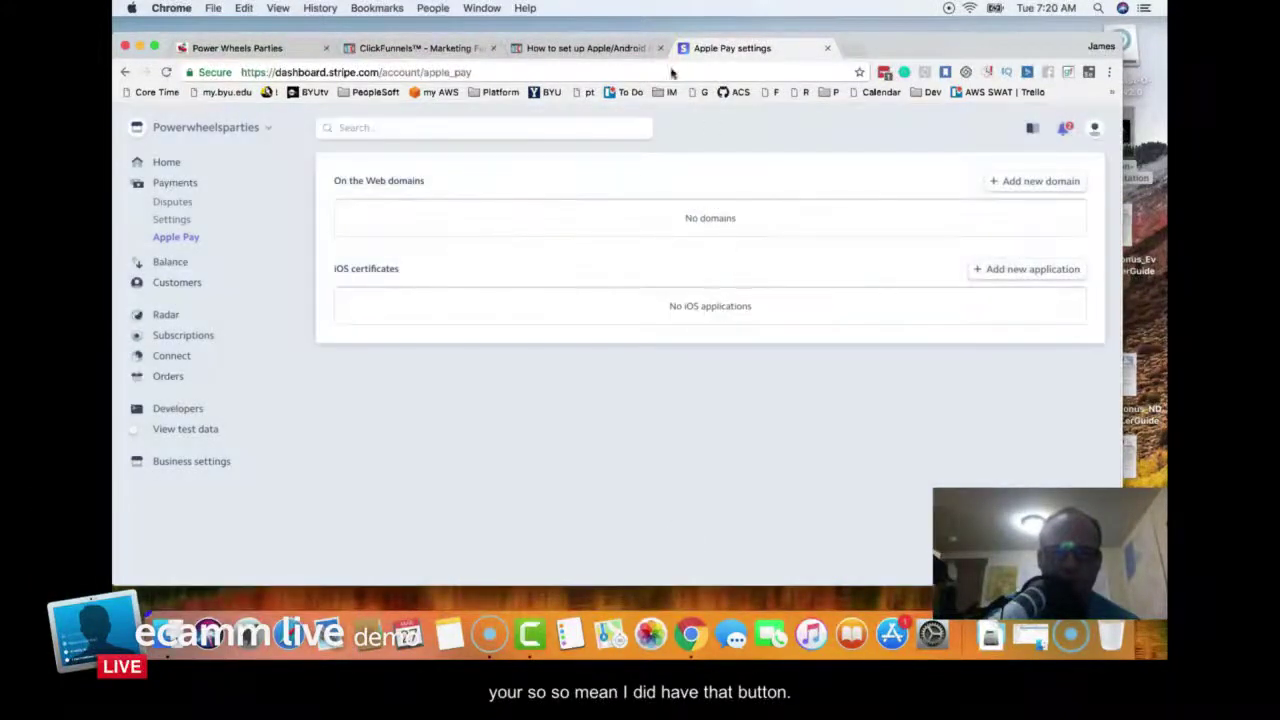
Recheck the guide's Step 3 on adding the Apple Pay element, then return to ClickFunnels.
click(455, 52)
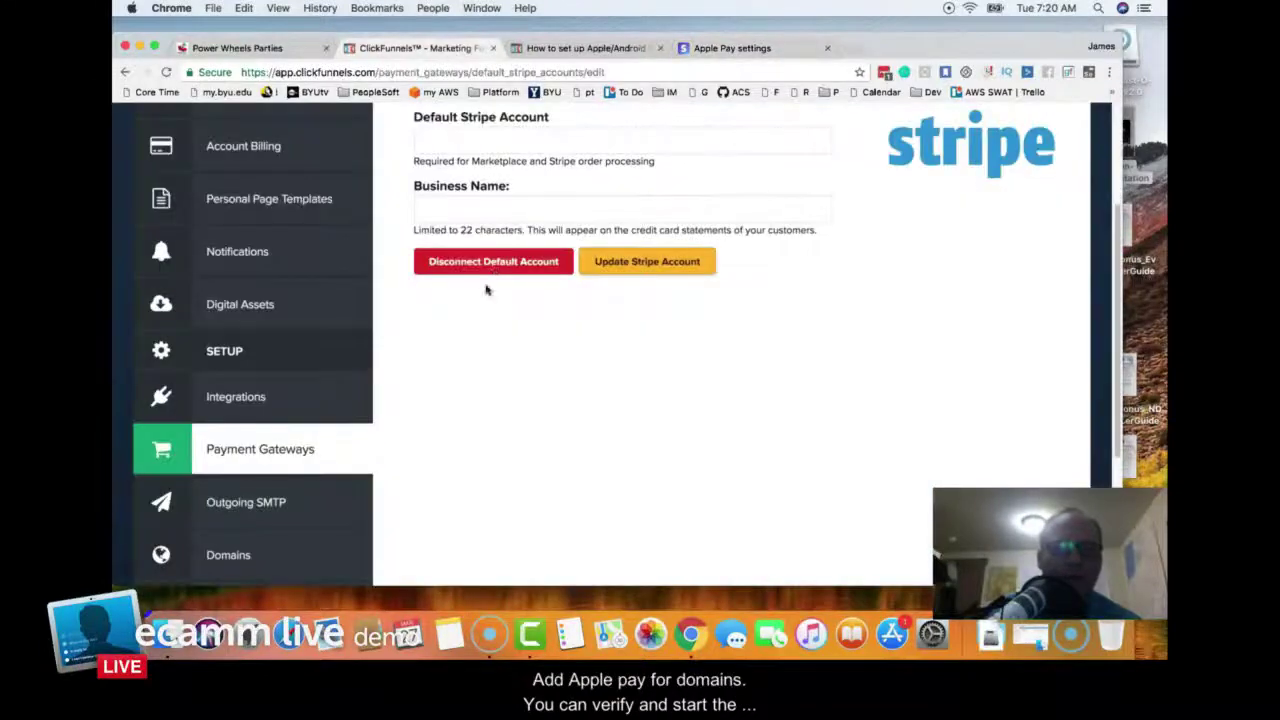
click(571, 48)
scroll(580, 385, down, 3)
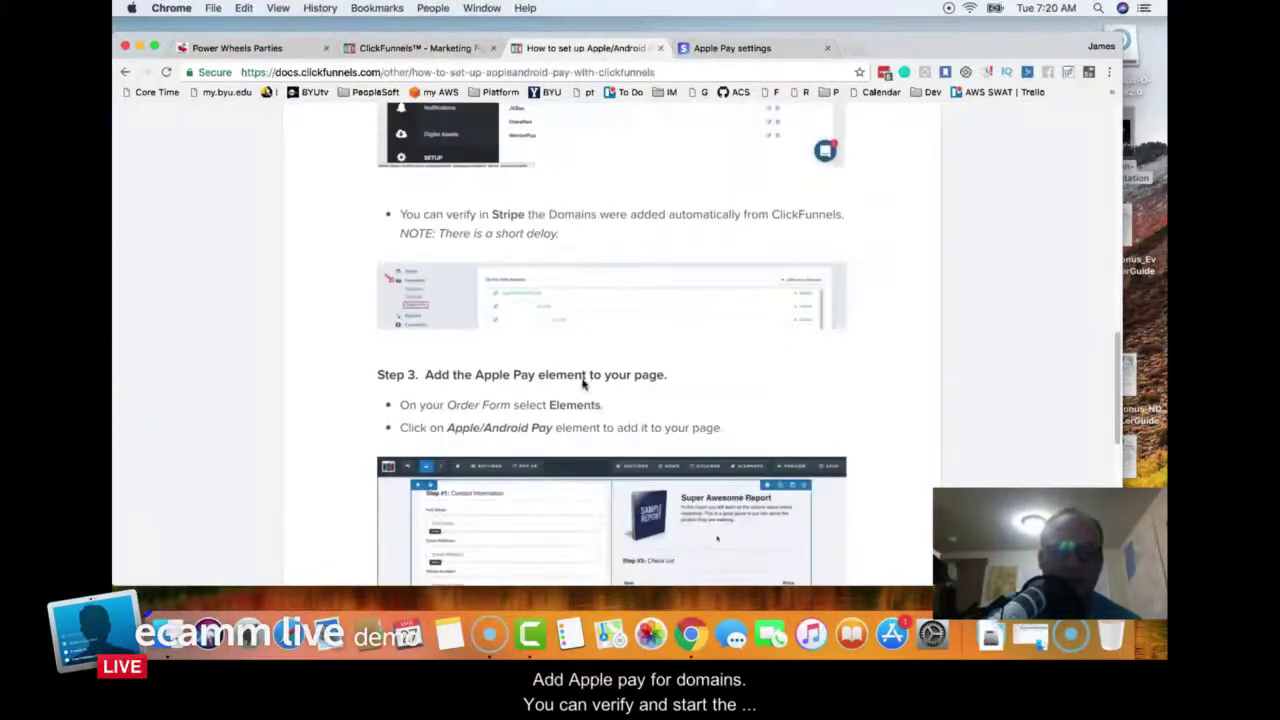
scroll(650, 390, down, 1)
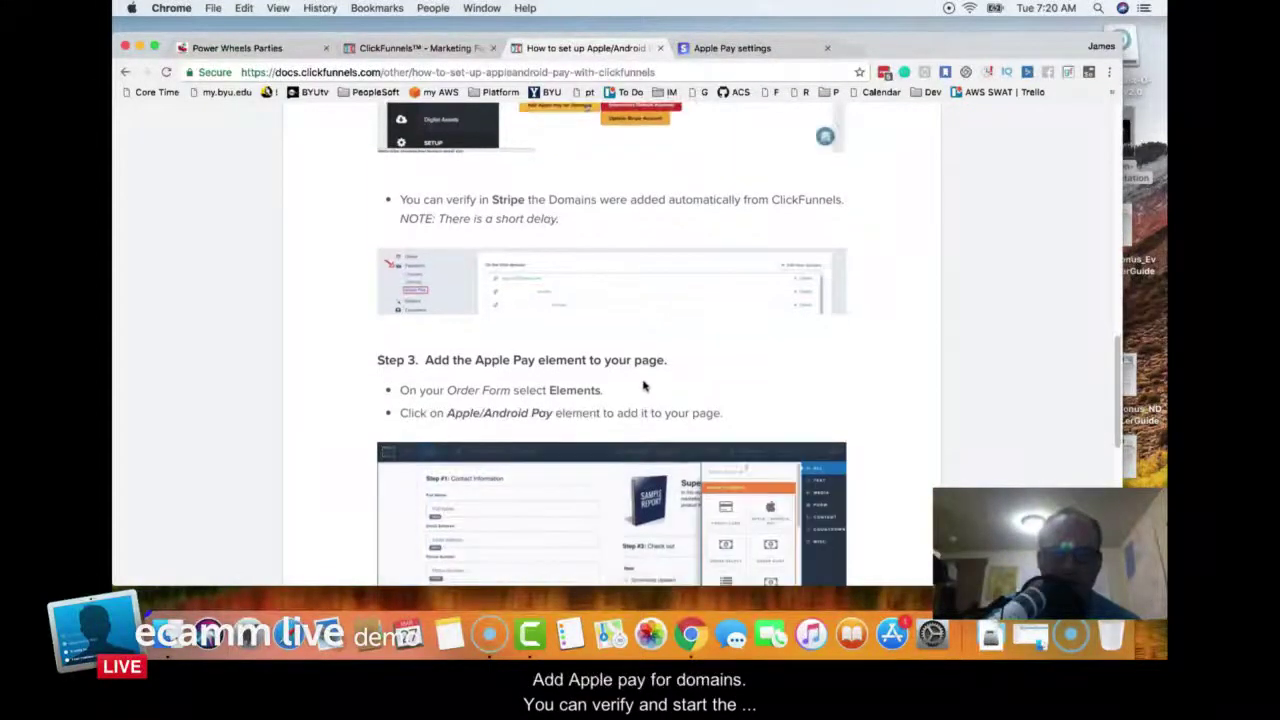
scroll(643, 386, down, 1)
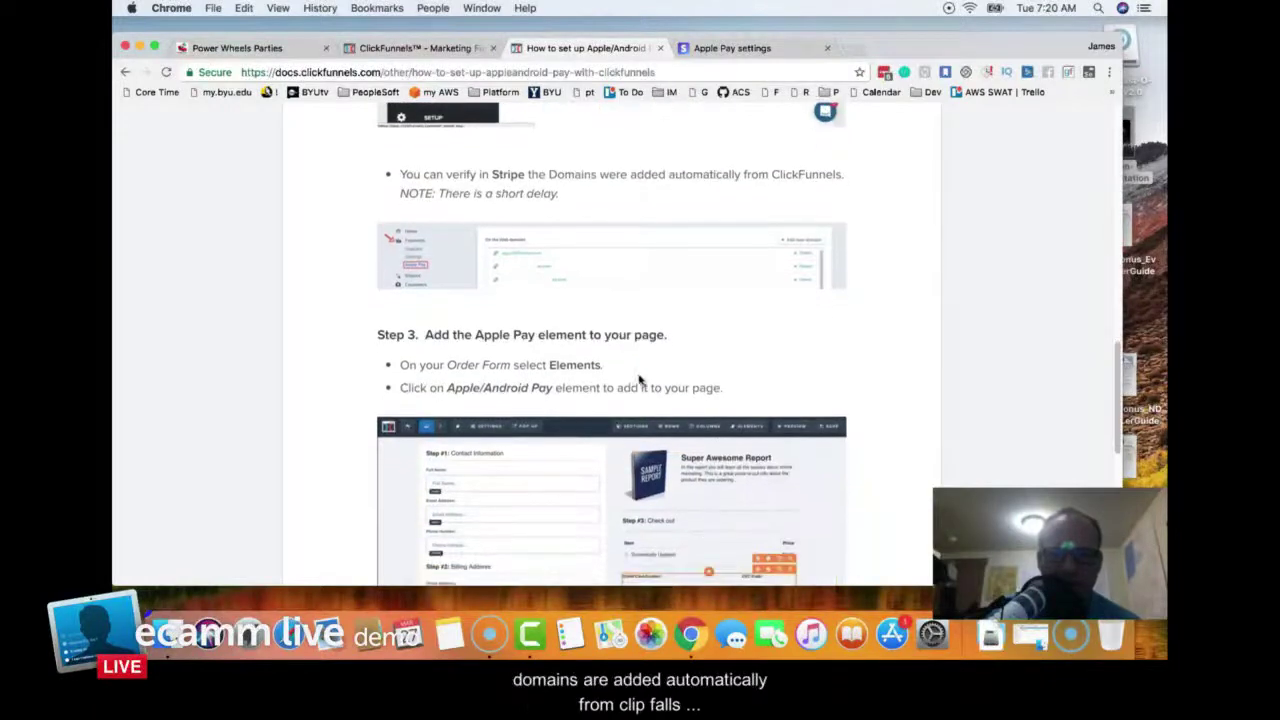
scroll(600, 370, down, 1)
click(398, 48)
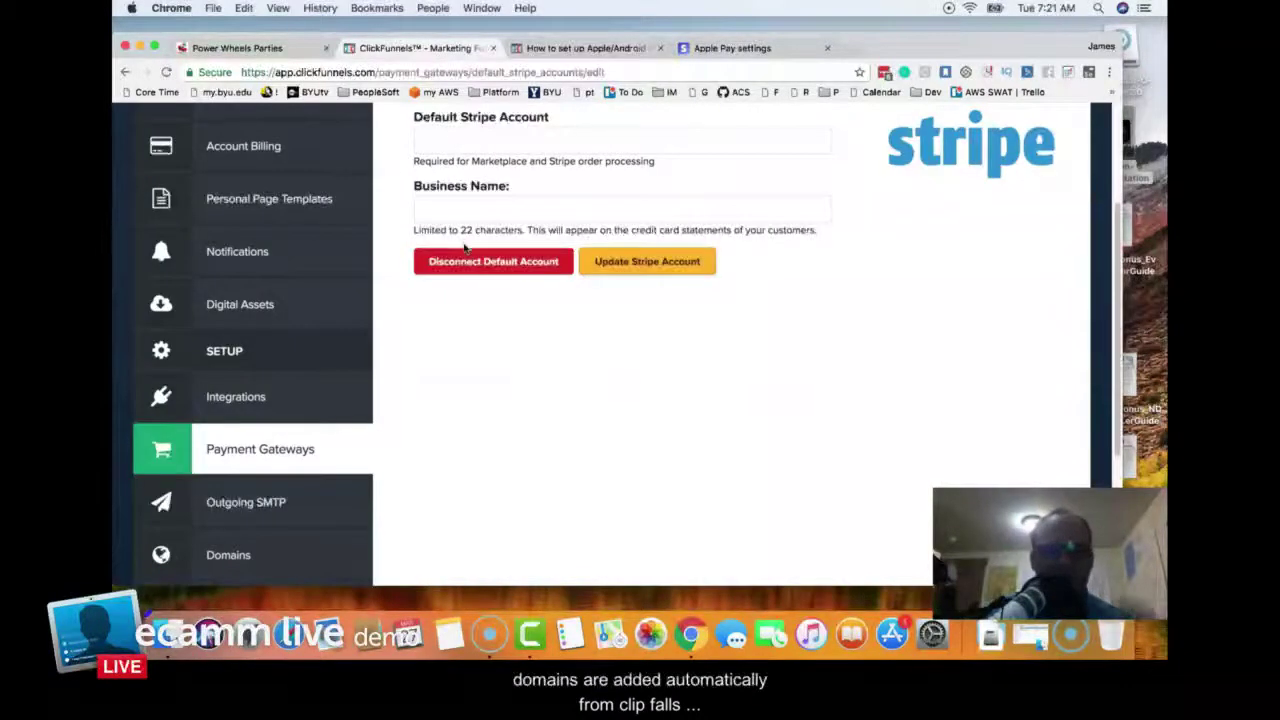
scroll(447, 218, up, 4)
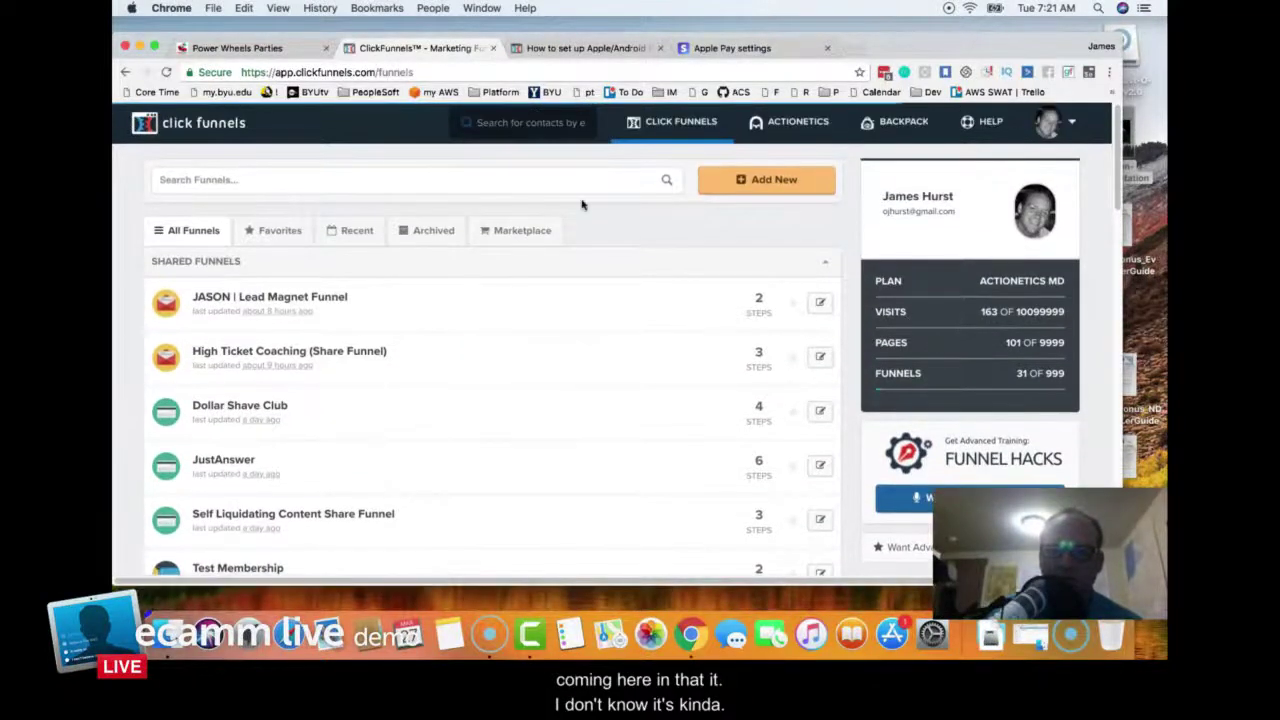
Go to the dashboard and open the favourite PWP Order Form funnel.
click(188, 134)
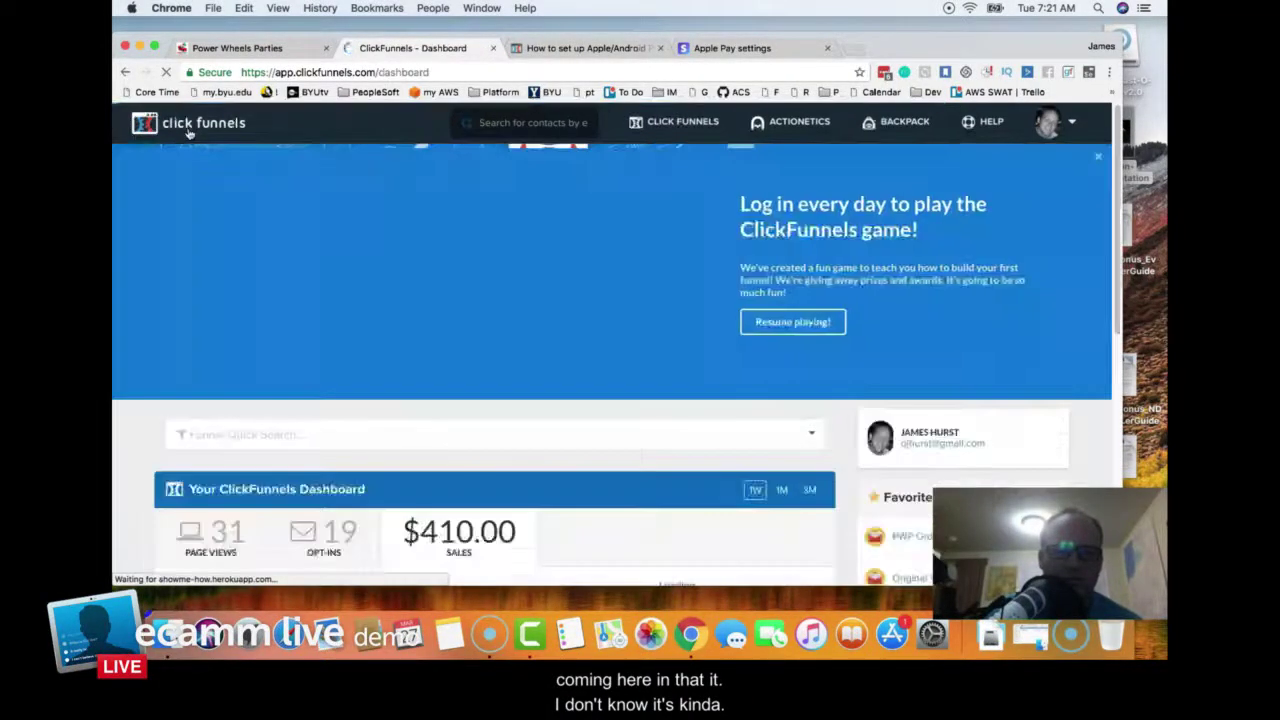
scroll(697, 357, down, 1)
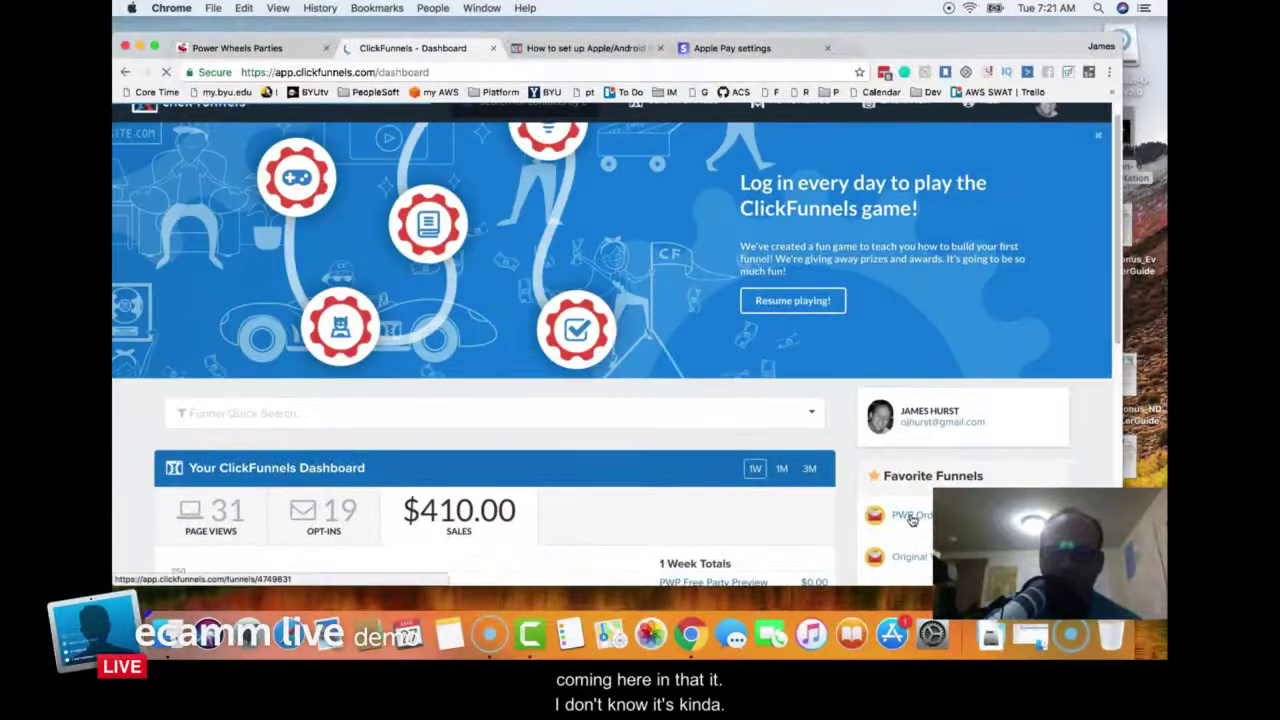
click(911, 515)
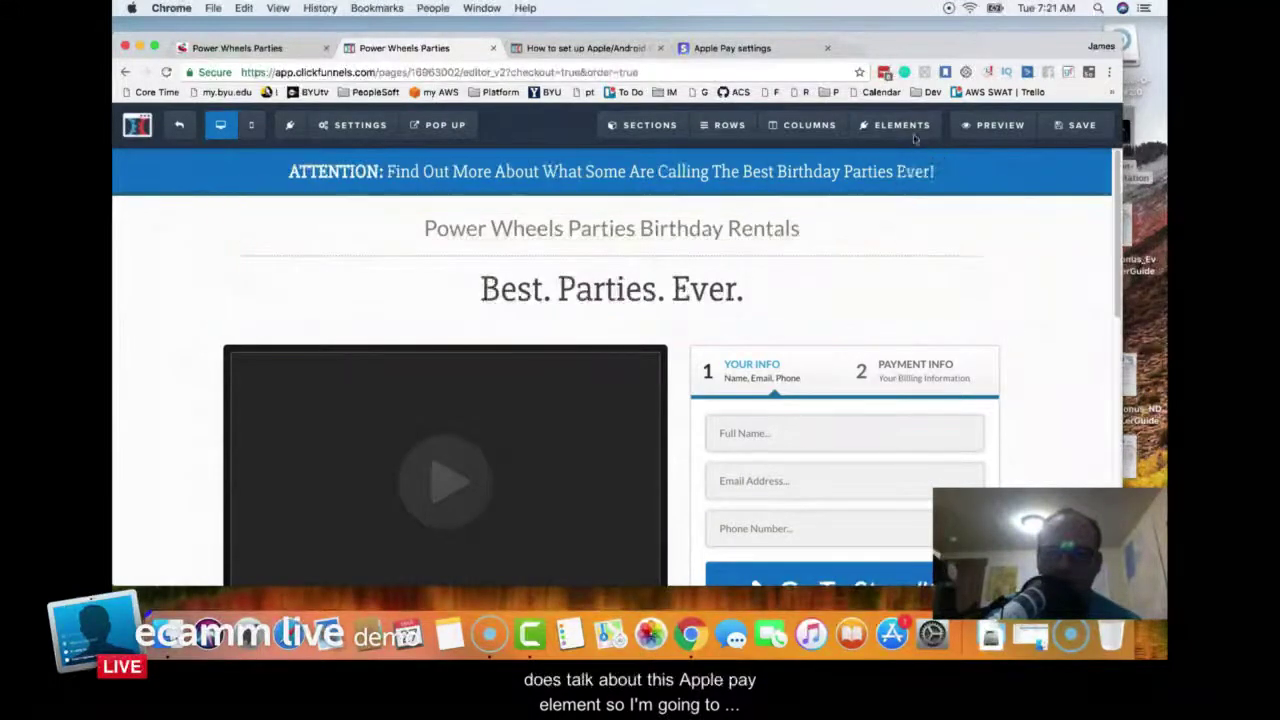
click(912, 128)
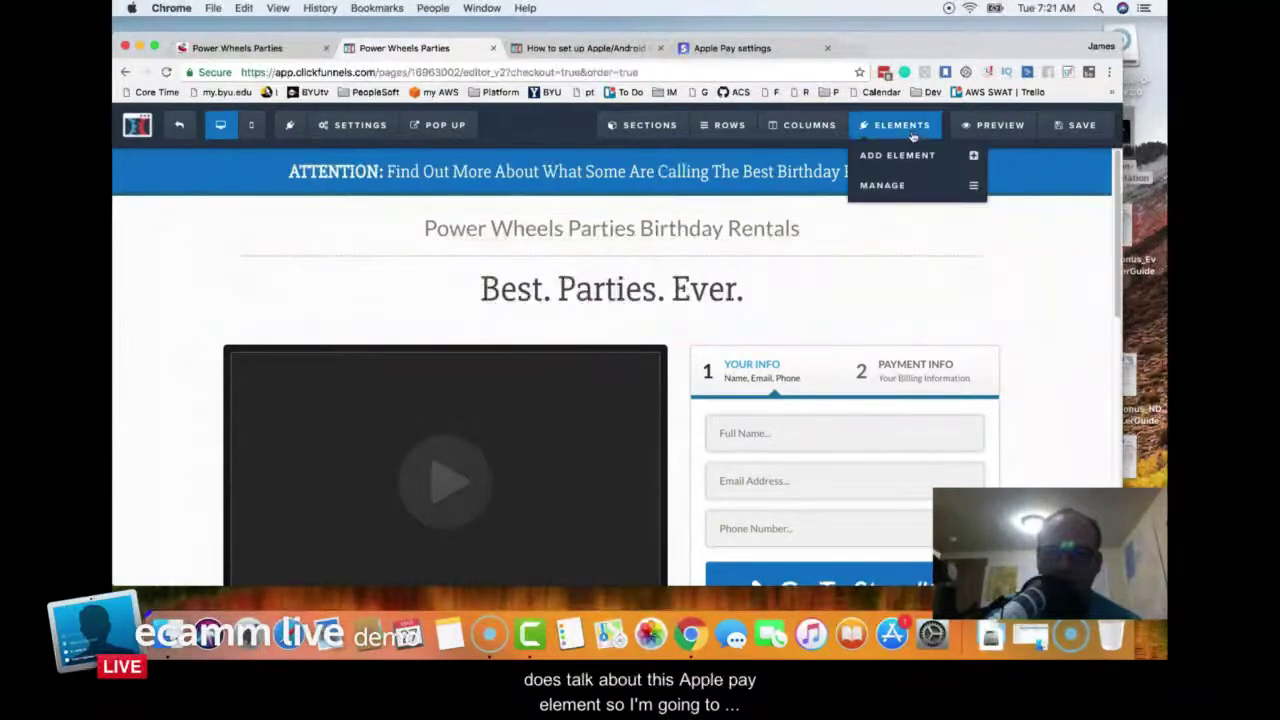
click(917, 158)
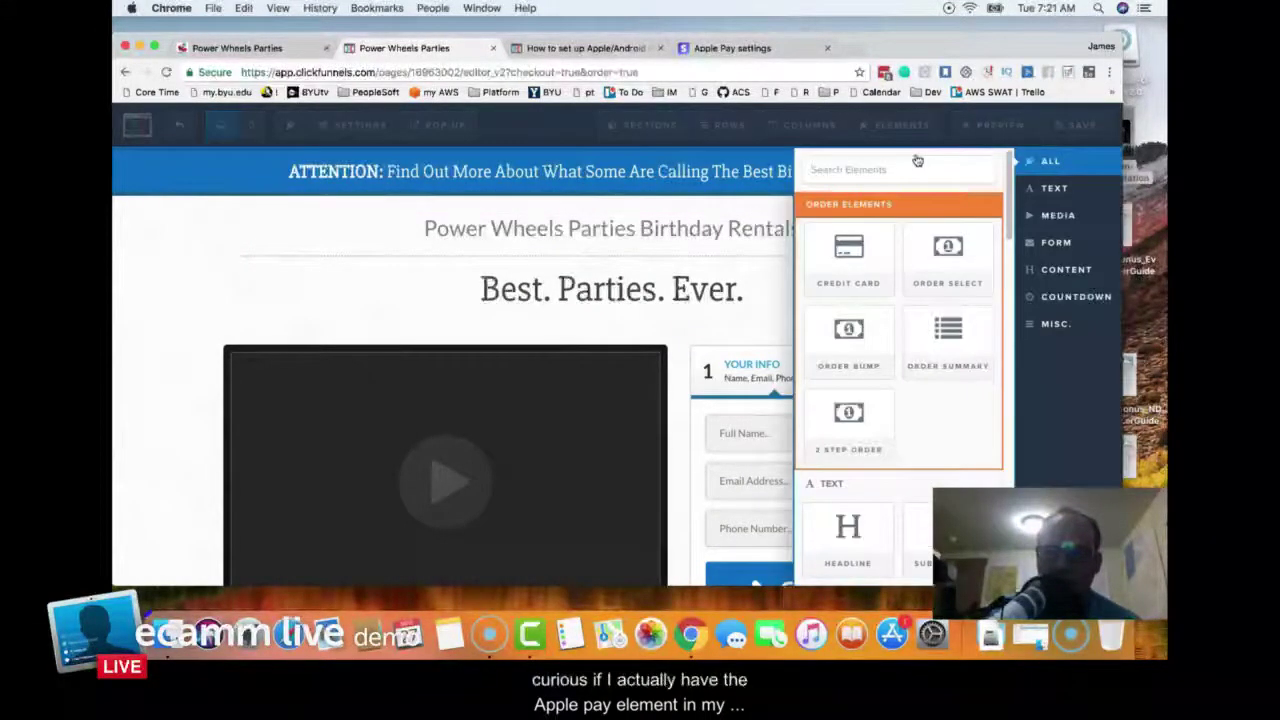
scroll(894, 286, down, 1)
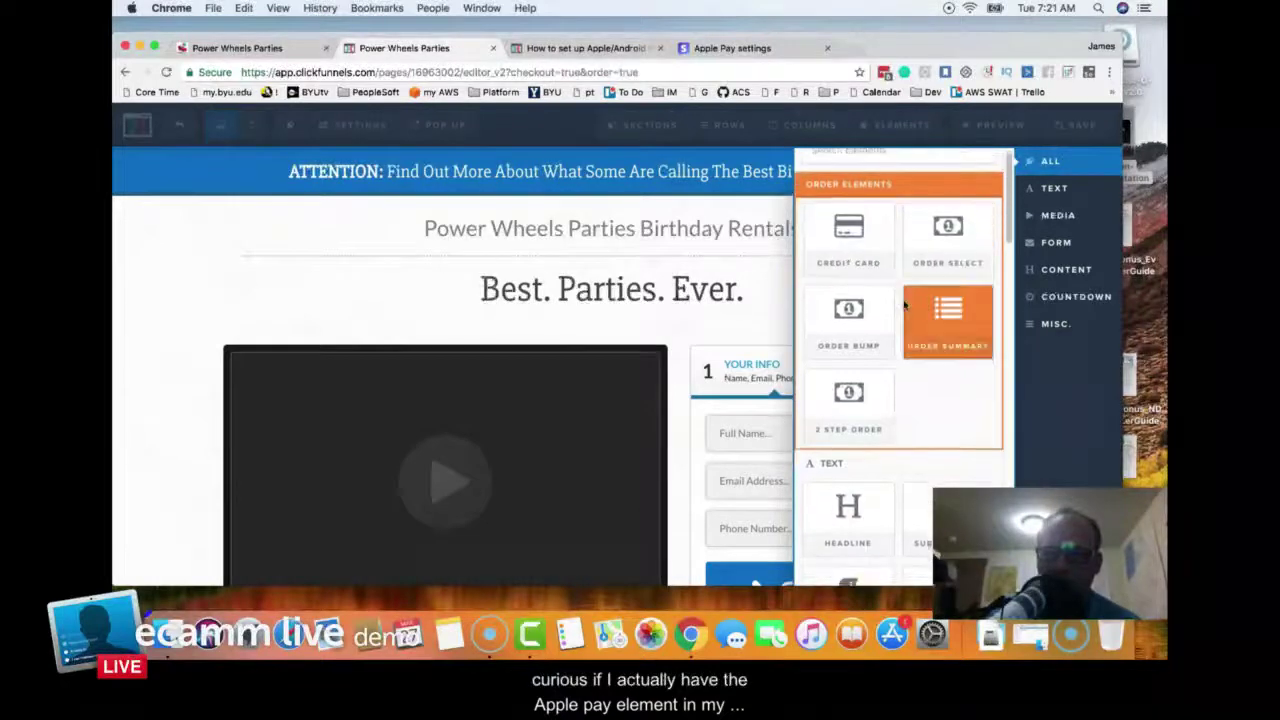
scroll(905, 308, down, 1)
scroll(905, 305, down, 1)
scroll(904, 302, up, 3)
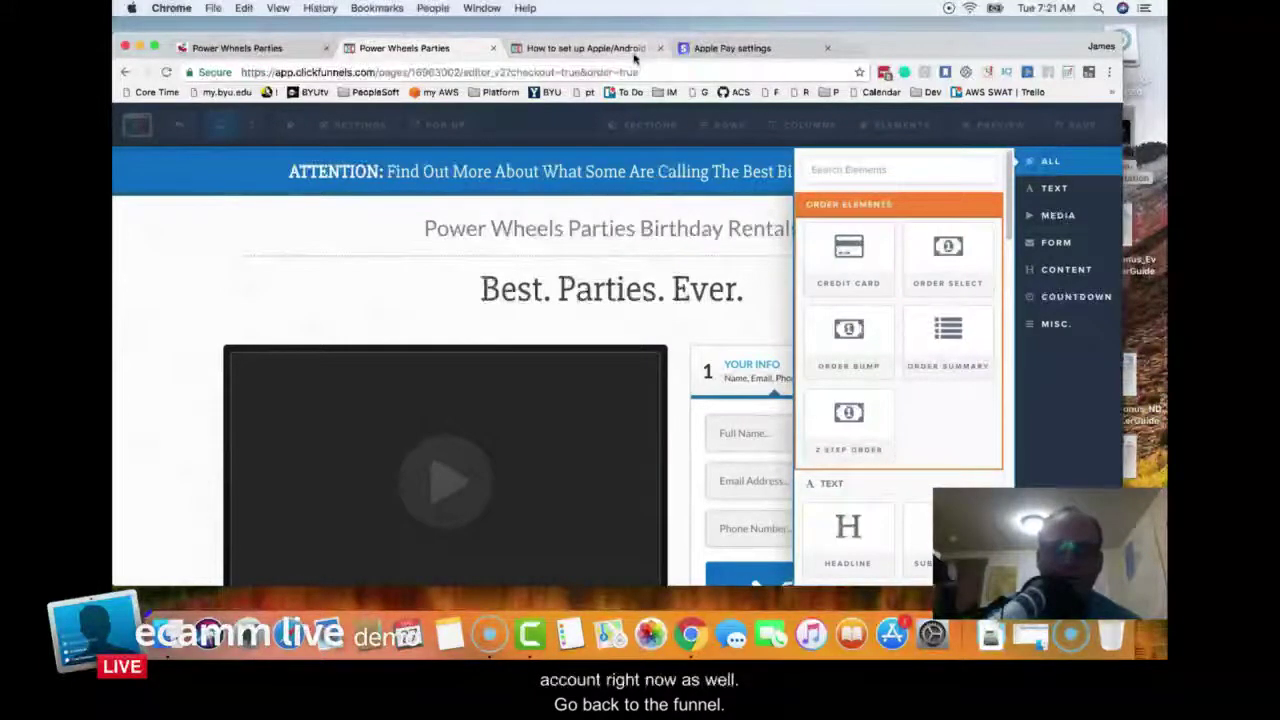
click(634, 55)
scroll(760, 335, down, 2)
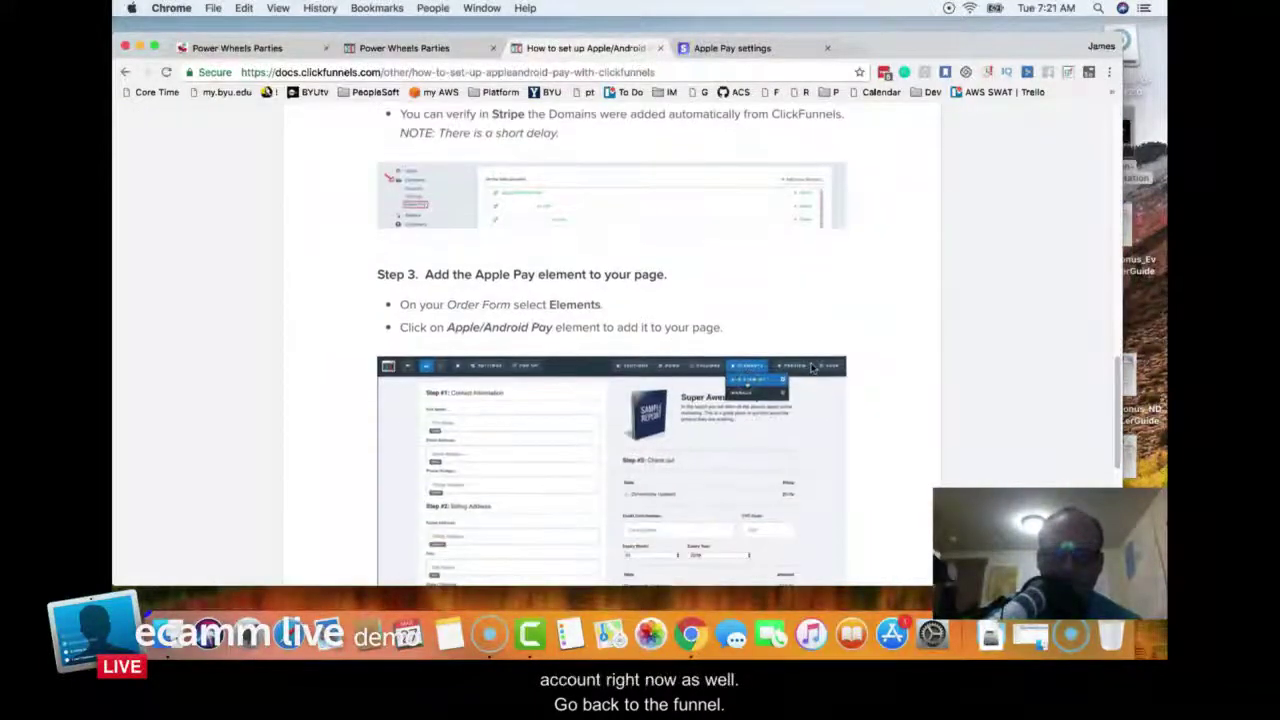
scroll(858, 402, down, 1)
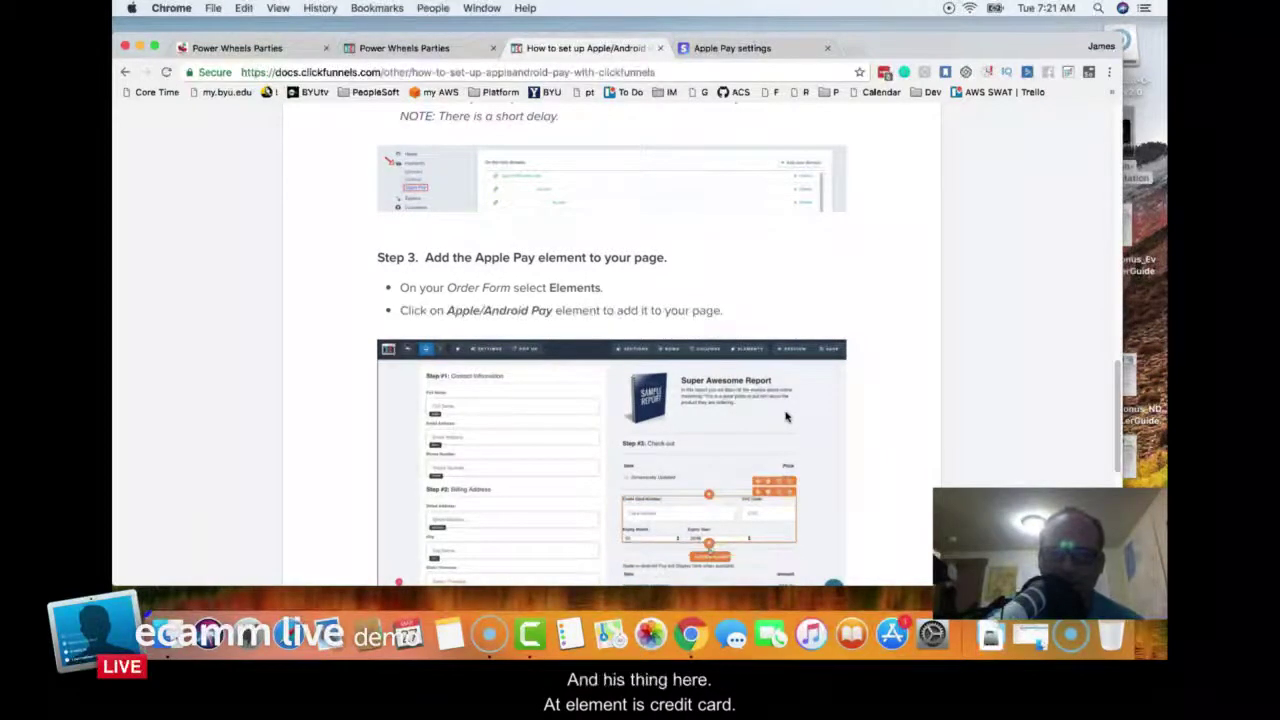
click(443, 48)
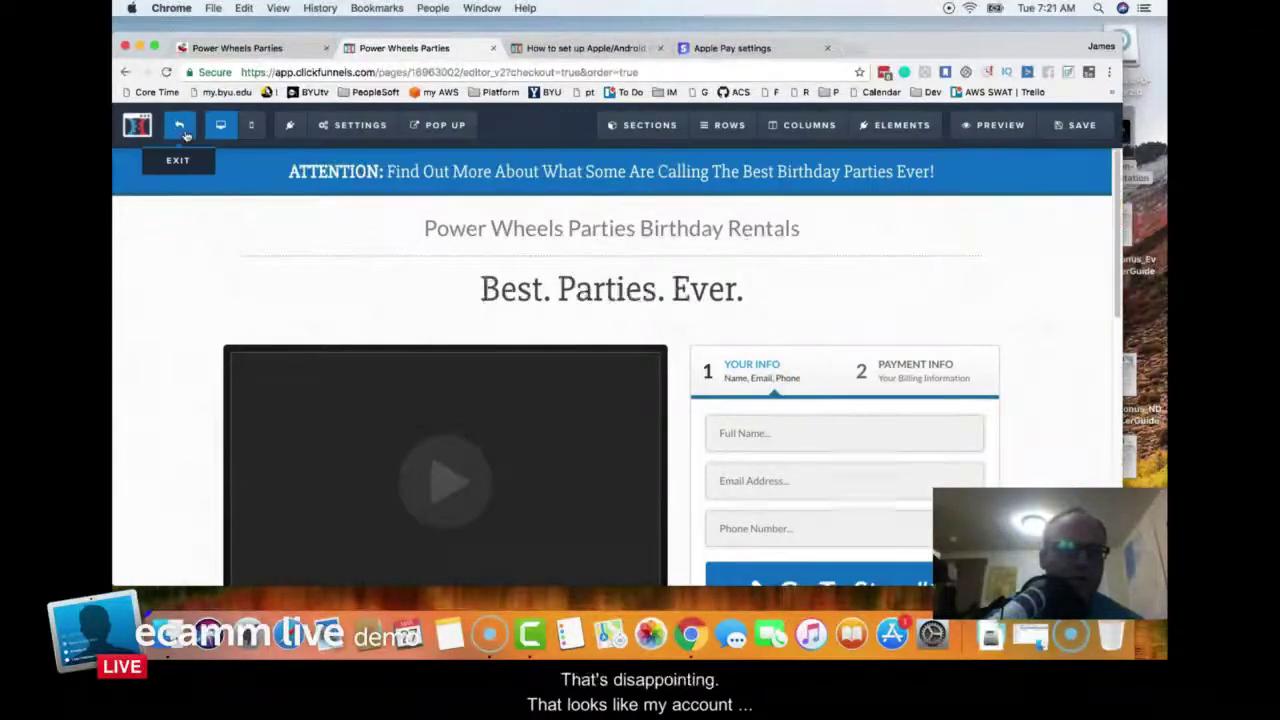
Exit the editor, confirm the ACTIONETICS MD plan on the Funnels page, and open Payment Gateways.
click(179, 125)
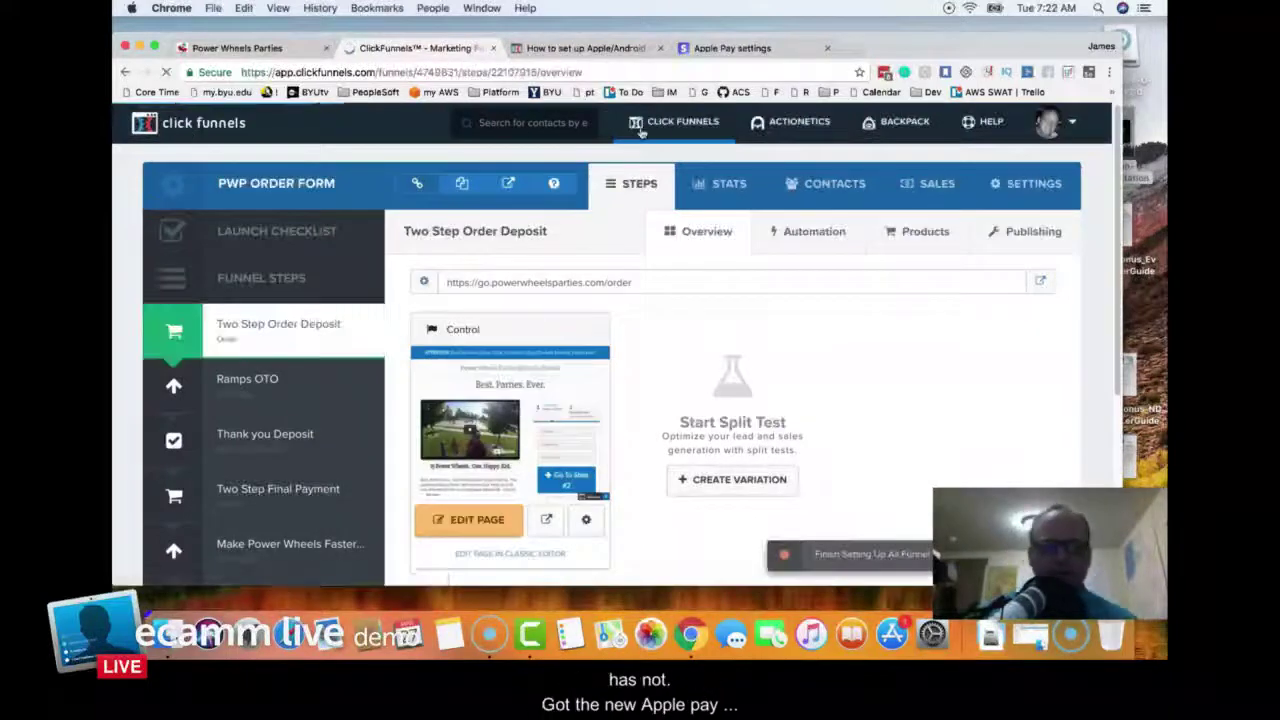
click(195, 130)
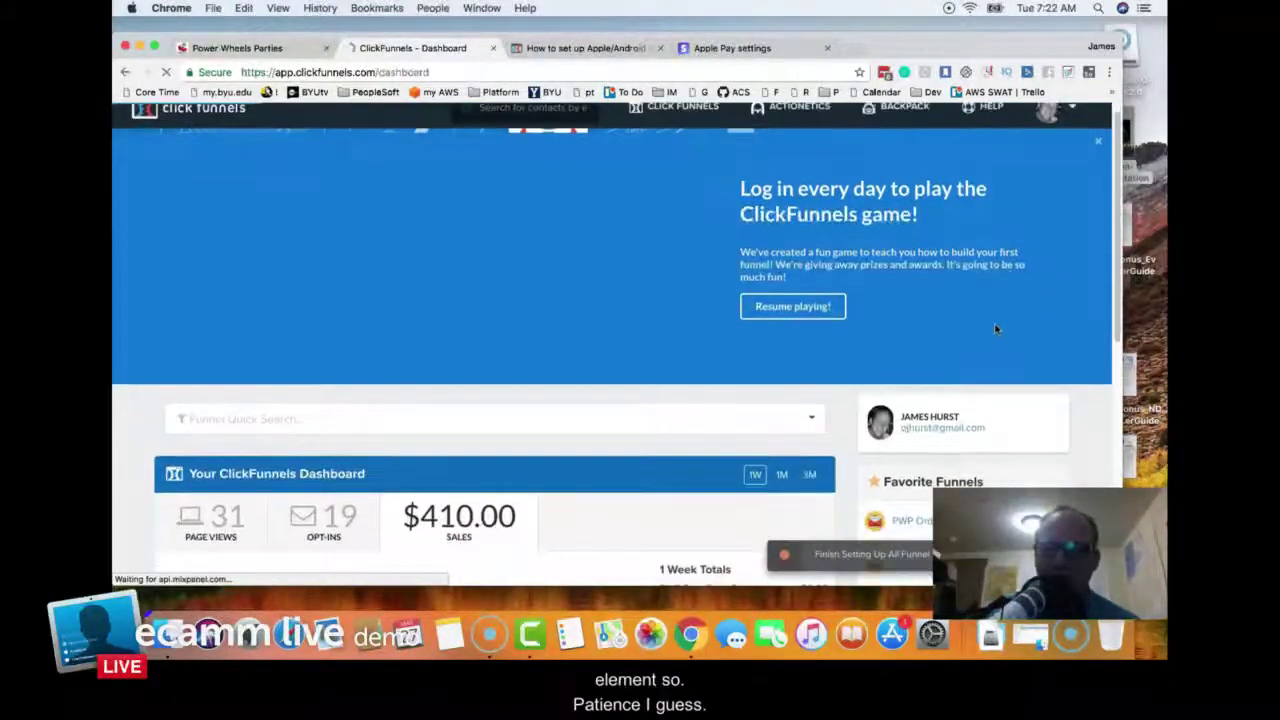
scroll(994, 323, down, 2)
scroll(929, 328, down, 10)
scroll(929, 325, up, 15)
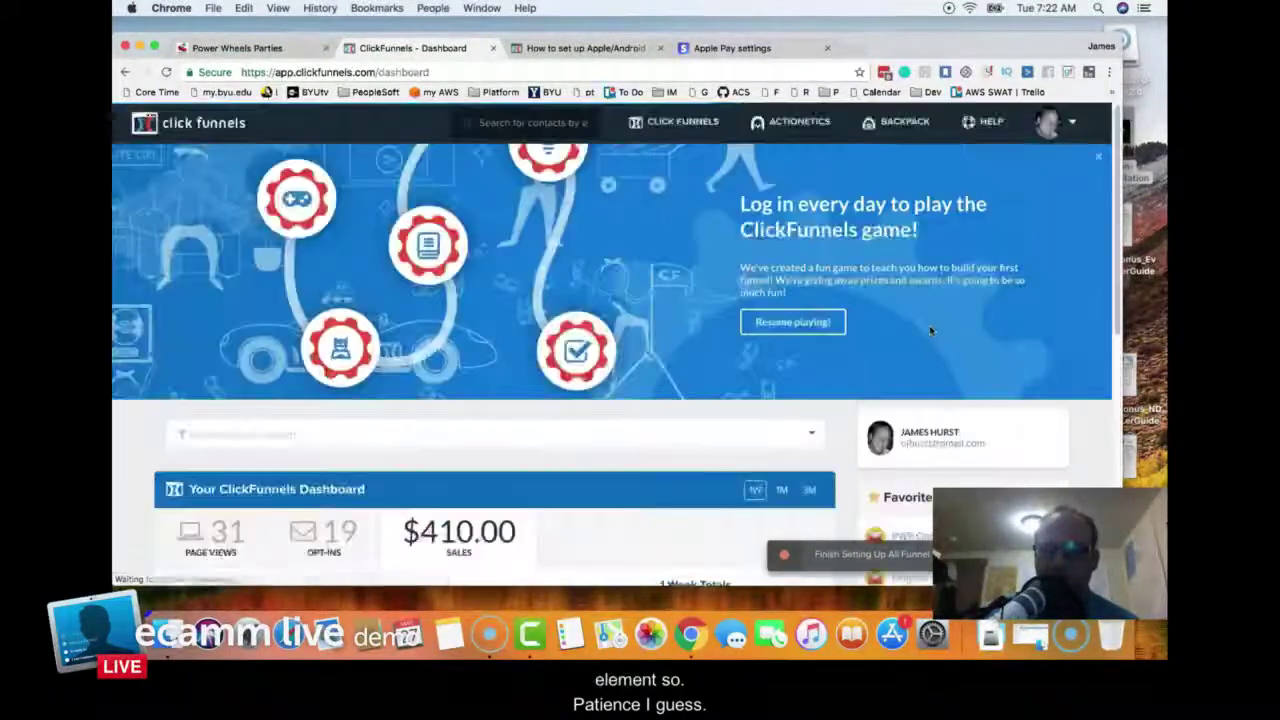
click(682, 126)
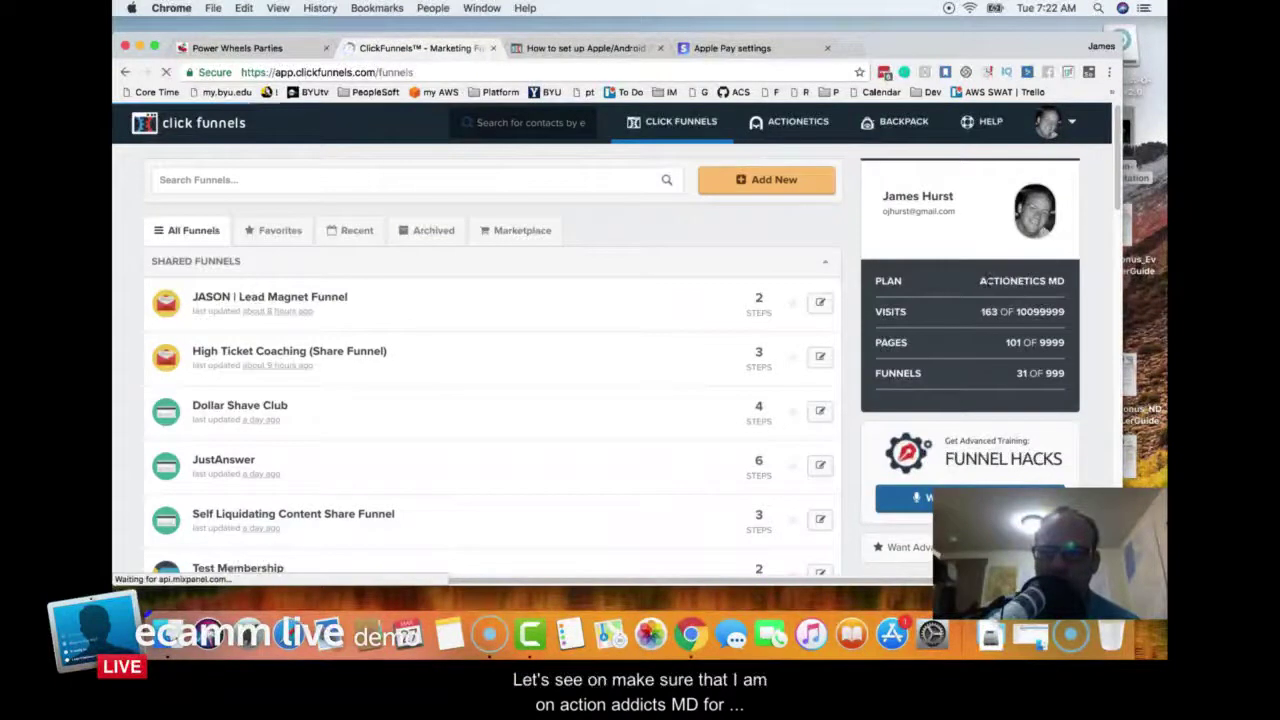
drag(981, 281, 1063, 289)
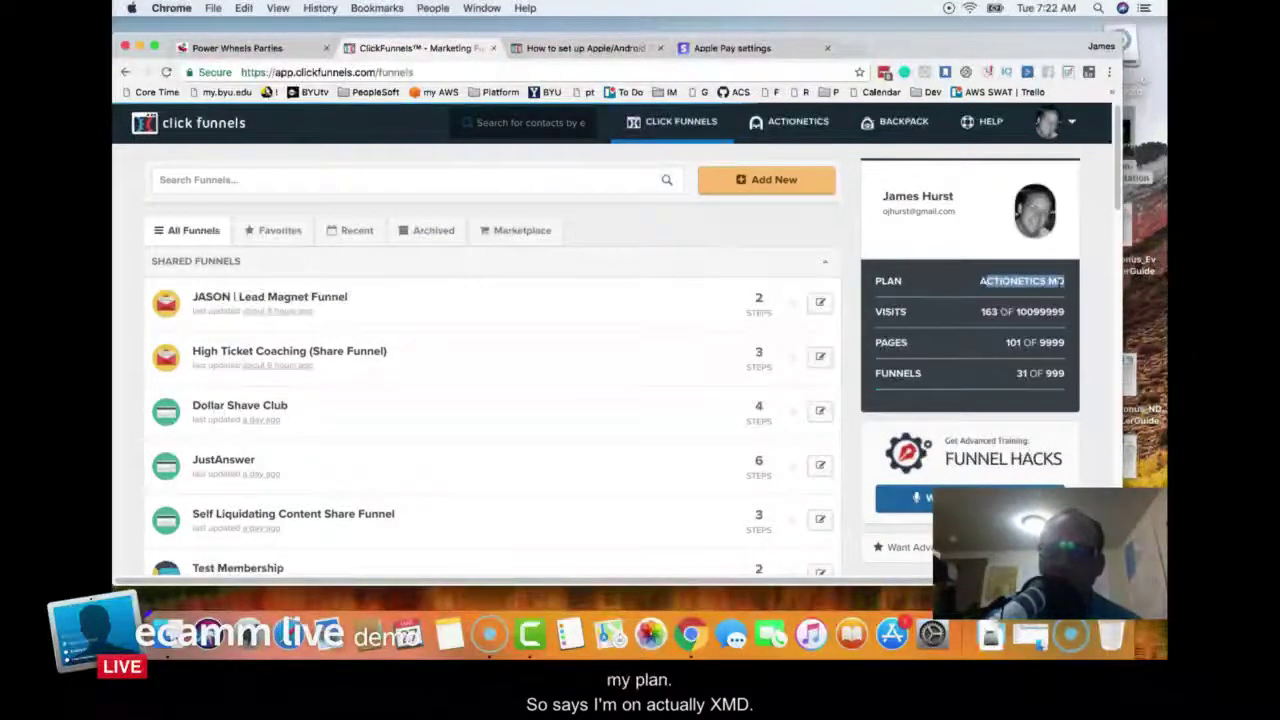
click(1055, 122)
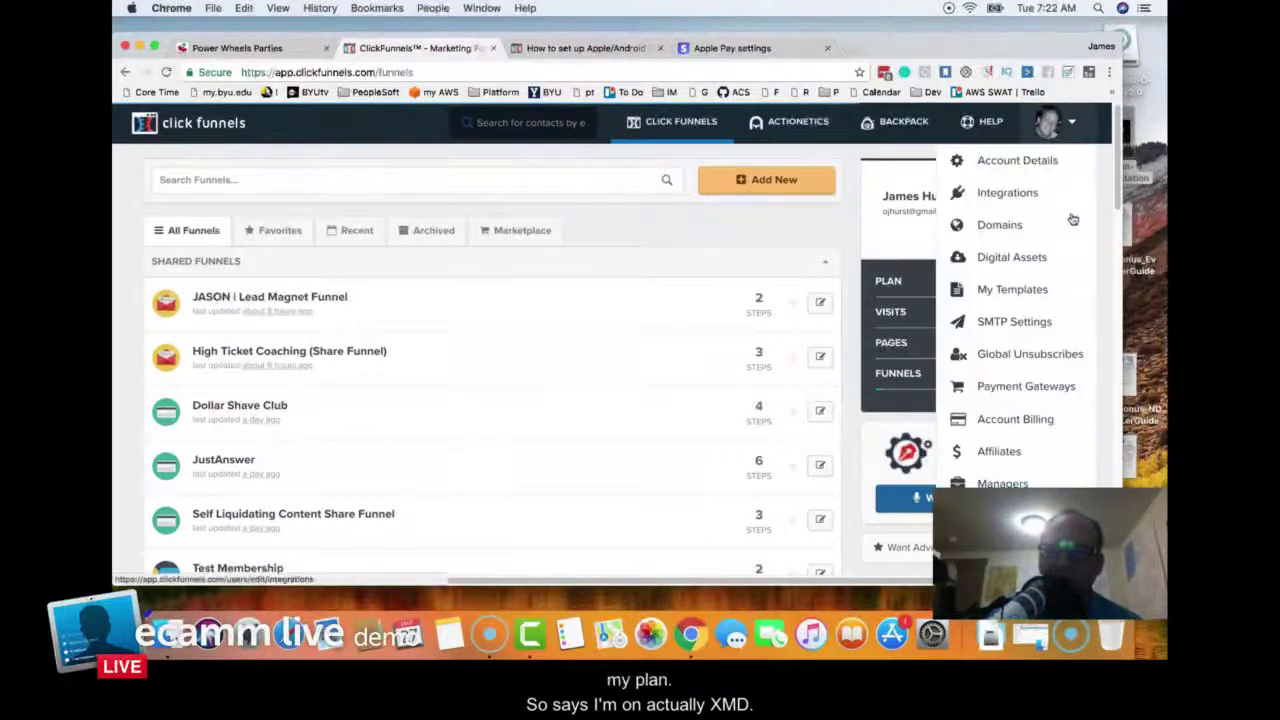
click(1037, 386)
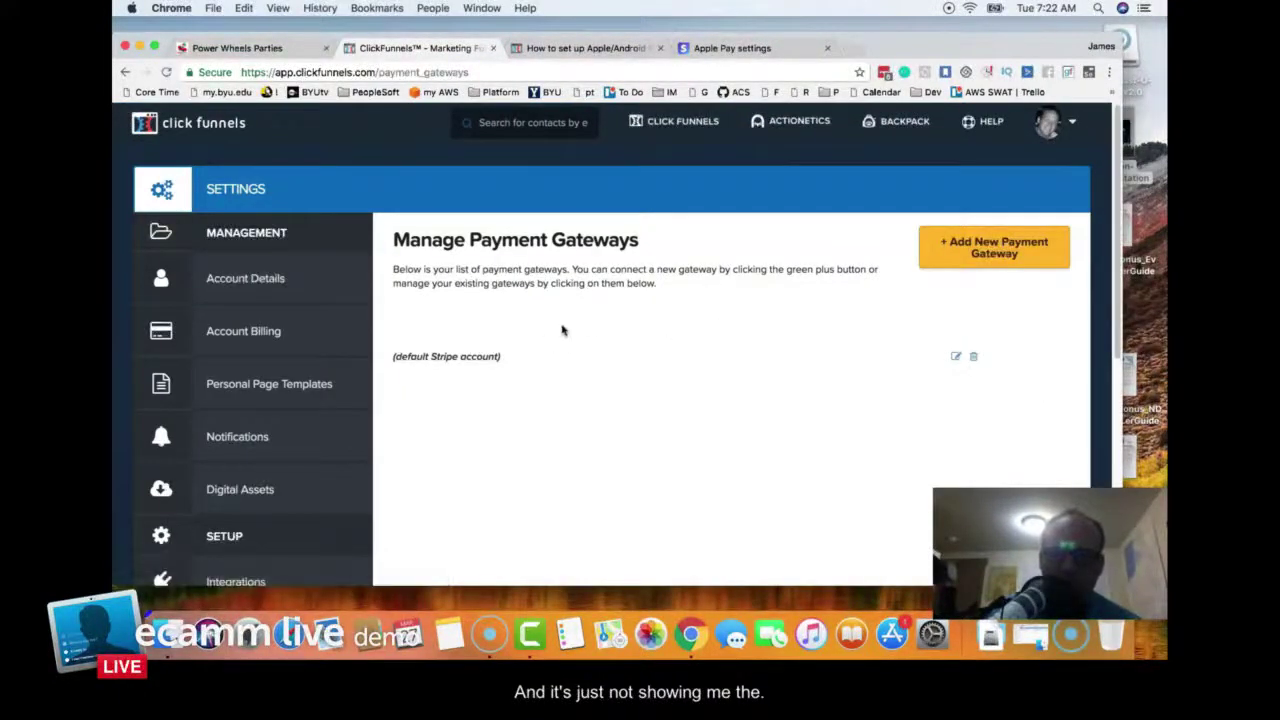
Edit the default Stripe account and scroll its settings, confirming no Apple Pay option.
click(956, 358)
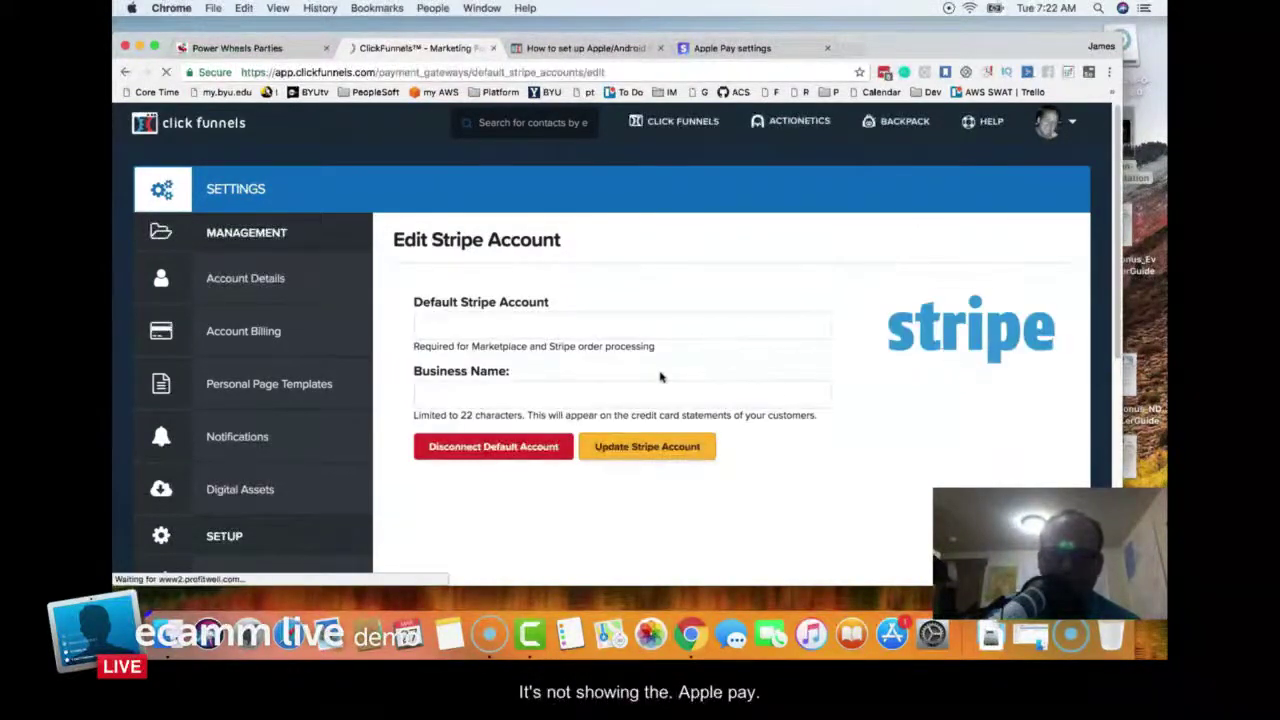
scroll(521, 486, down, 1)
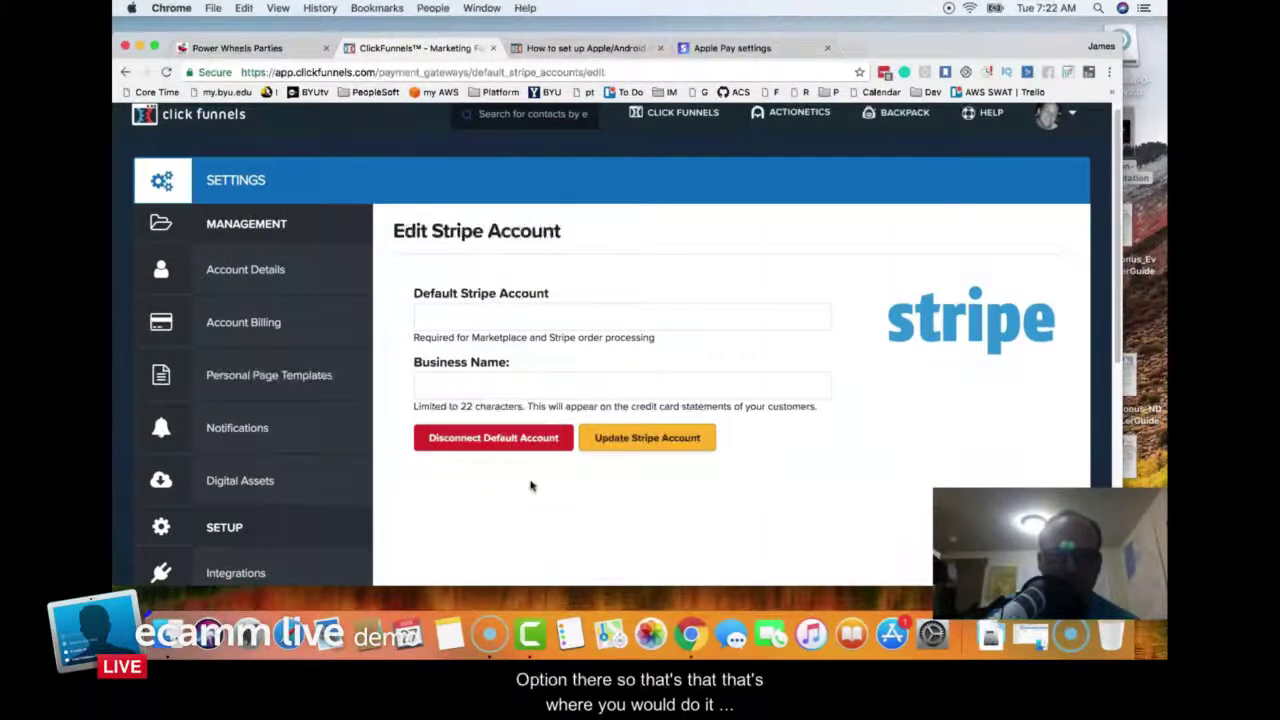